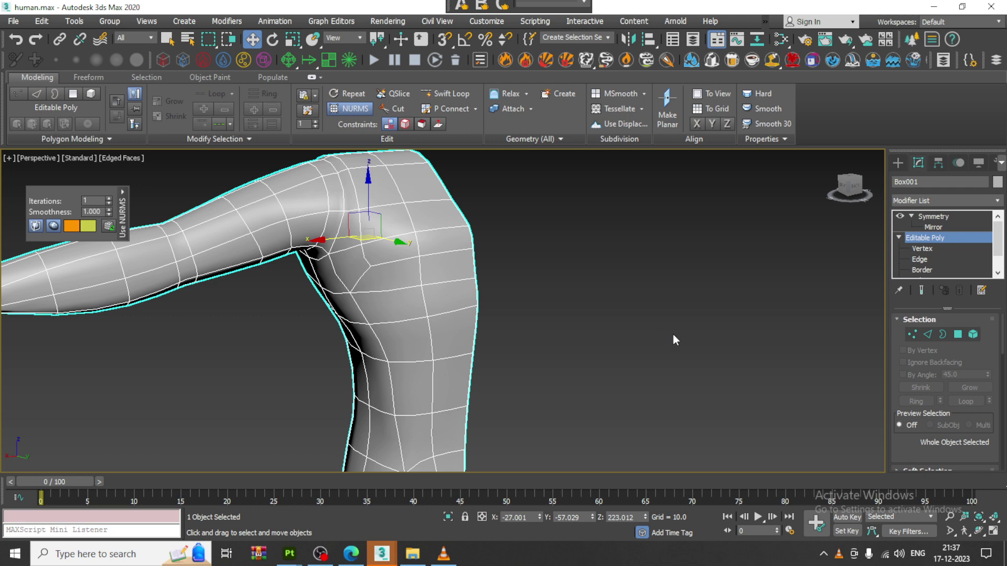
Turn off the NURMS smoothing on the half-body mesh
{"action": "scroll", "coordinate": [482, 276], "scroll_direction": "down", "scroll_amount": 3}
{"action": "middle_click_drag", "start_coordinate": [513, 294], "coordinate": [587, 302]}
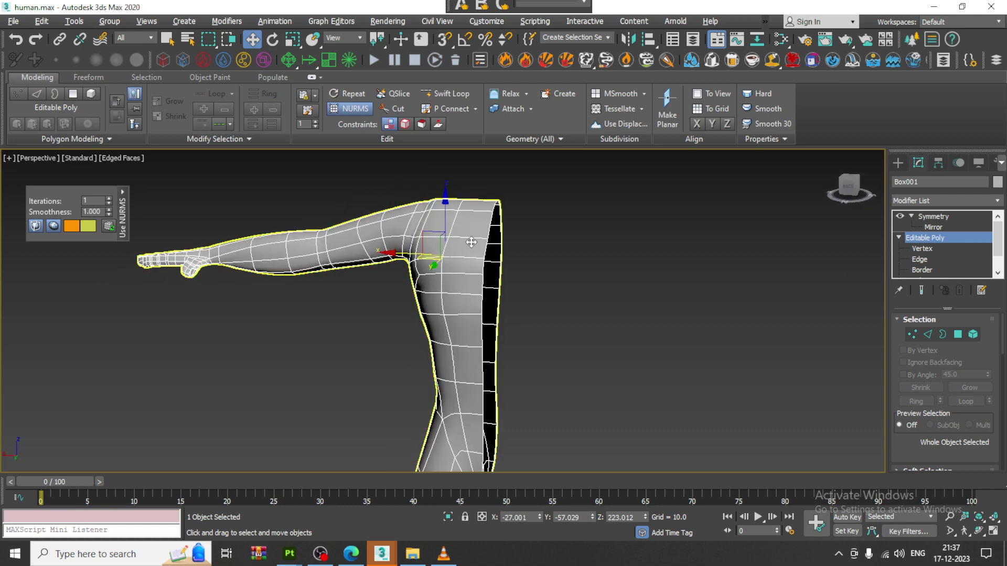
{"action": "middle_click_drag", "start_coordinate": [470, 241], "coordinate": [441, 231], "text": "alt"}
{"action": "right_click", "coordinate": [480, 218]}
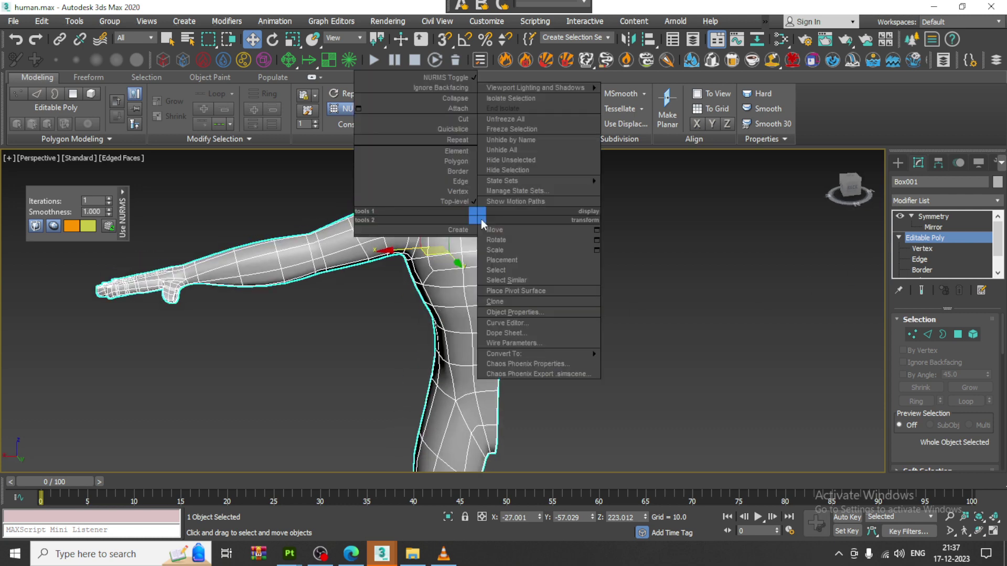
{"action": "left_click", "coordinate": [454, 80]}
Compare the low-poly torso and shoulder with the reference drawings in the front and side views
{"action": "middle_click_drag", "start_coordinate": [554, 313], "coordinate": [570, 273], "text": "alt"}
{"action": "key", "text": "alt+w"}
{"action": "scroll", "coordinate": [587, 231], "scroll_direction": "down", "scroll_amount": 1}
{"action": "key", "text": "alt+w"}
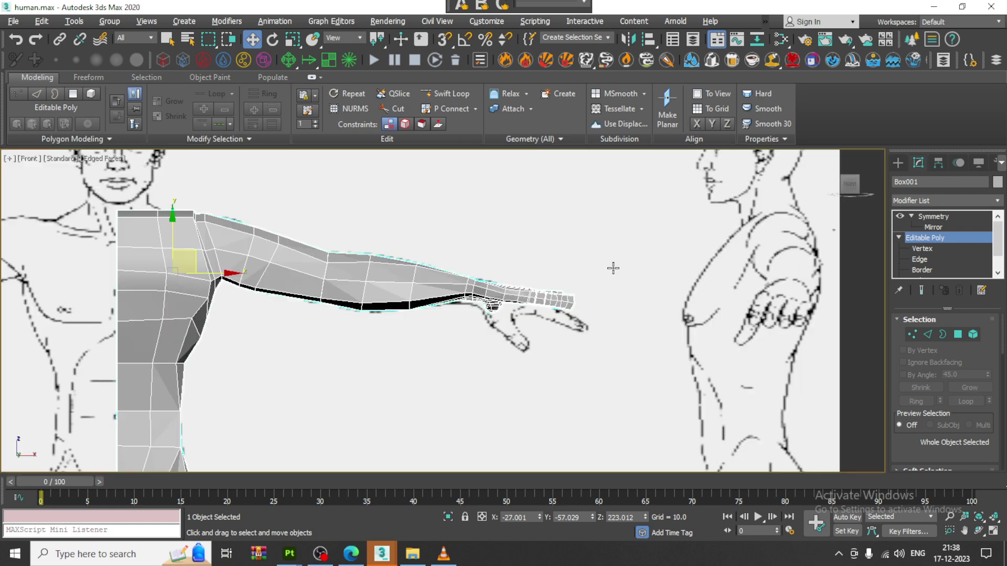
{"action": "scroll", "coordinate": [612, 268], "scroll_direction": "down", "scroll_amount": 5}
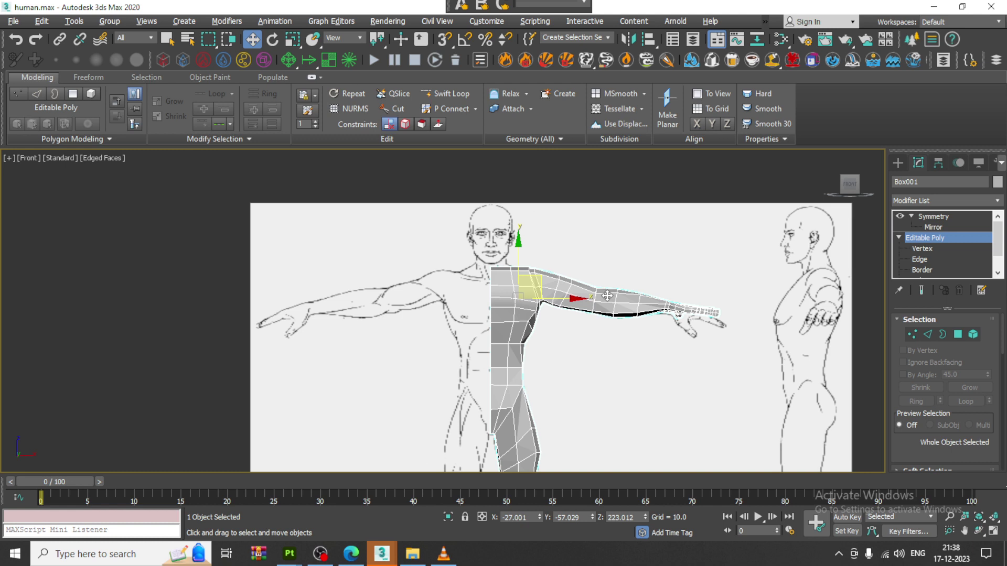
{"action": "key", "text": "alt+w"}
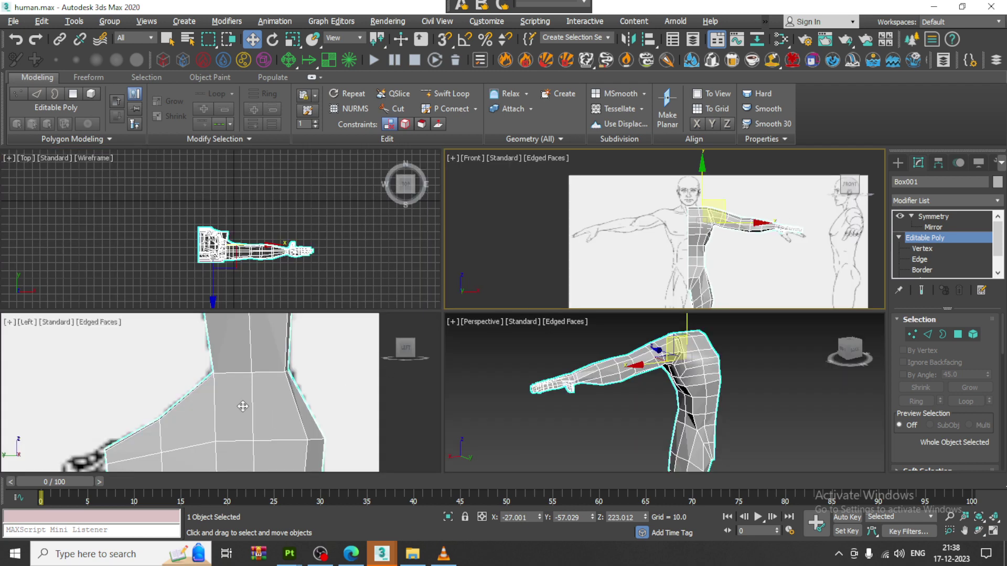
{"action": "middle_click_drag", "start_coordinate": [243, 406], "coordinate": [292, 416]}
{"action": "key", "text": "alt+w"}
{"action": "scroll", "coordinate": [292, 415], "scroll_direction": "down", "scroll_amount": 5}
{"action": "middle_click_drag", "start_coordinate": [480, 194], "coordinate": [472, 303]}
{"action": "scroll", "coordinate": [472, 304], "scroll_direction": "down", "scroll_amount": 4}
{"action": "middle_click_drag", "start_coordinate": [503, 246], "coordinate": [532, 421]}
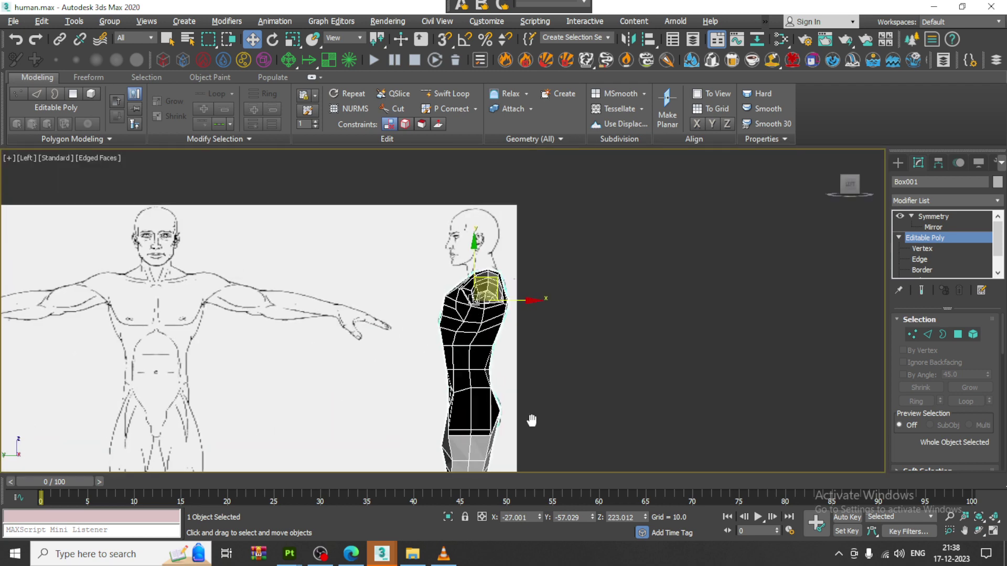
{"action": "scroll", "coordinate": [532, 420], "scroll_direction": "down", "scroll_amount": 1}
{"action": "scroll", "coordinate": [546, 302], "scroll_direction": "up", "scroll_amount": 8}
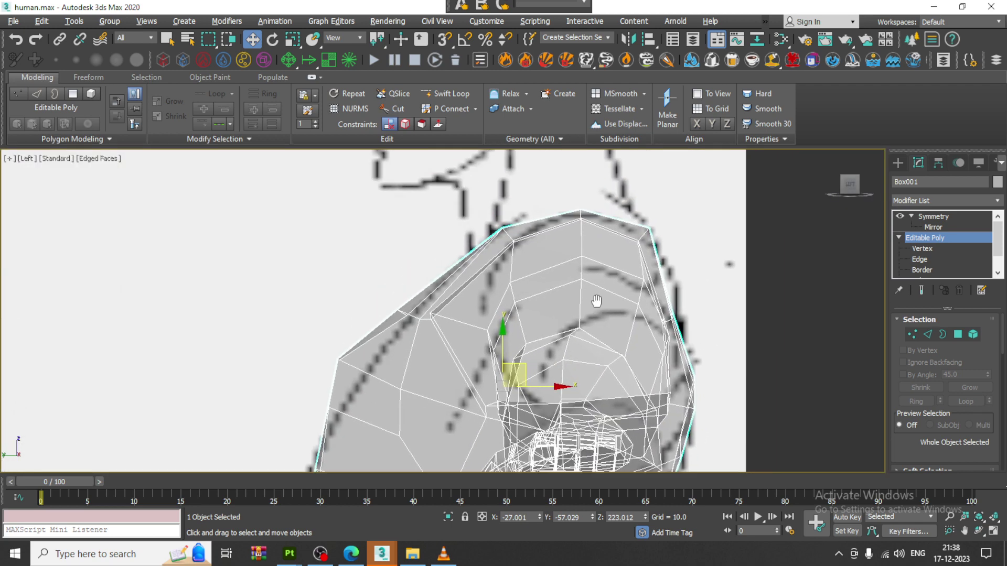
{"action": "middle_click_drag", "start_coordinate": [596, 300], "coordinate": [545, 338]}
{"action": "key", "text": "alt+w"}
{"action": "middle_click_drag", "start_coordinate": [704, 213], "coordinate": [654, 225]}
{"action": "key", "text": "alt+w"}
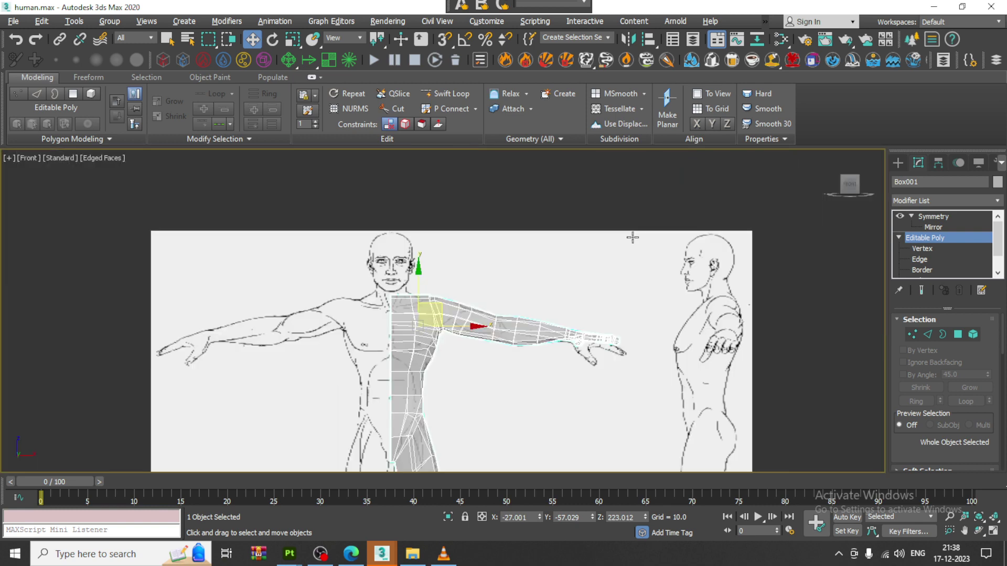
Lower the six top torso vertices nearest the centre line to about Z 235.7 in the front view
{"action": "scroll", "coordinate": [525, 235], "scroll_direction": "up", "scroll_amount": 5}
{"action": "middle_click_drag", "start_coordinate": [320, 285], "coordinate": [576, 244]}
{"action": "scroll", "coordinate": [523, 274], "scroll_direction": "up", "scroll_amount": 2}
{"action": "middle_click_drag", "start_coordinate": [523, 274], "coordinate": [555, 237]}
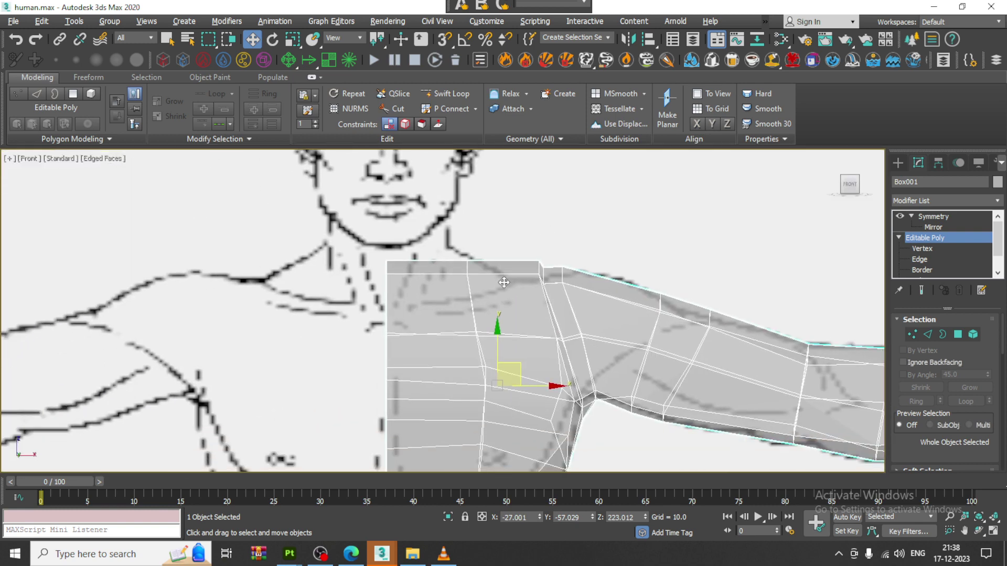
{"action": "key", "text": "1"}
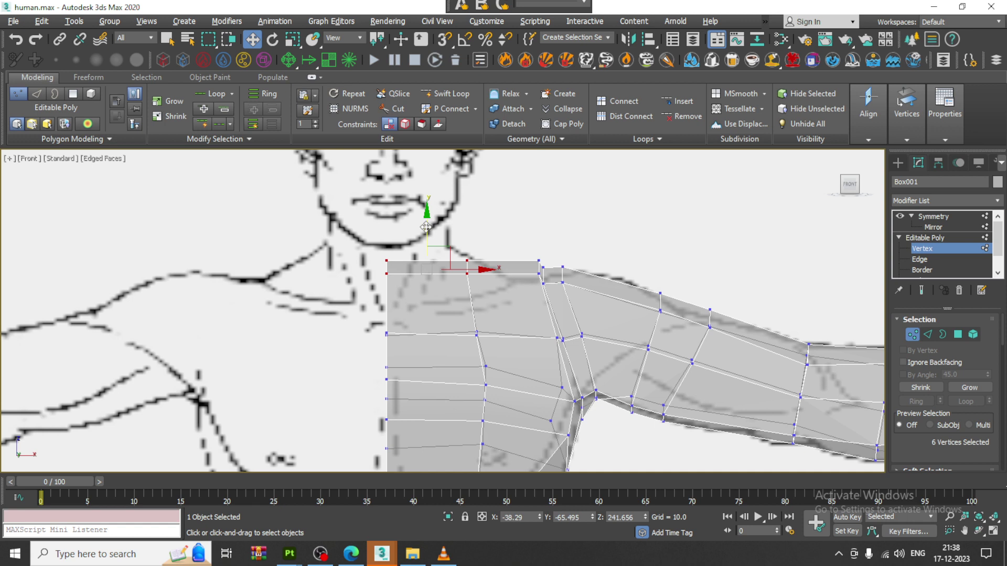
{"action": "left_click_drag", "start_coordinate": [426, 227], "coordinate": [426, 263]}
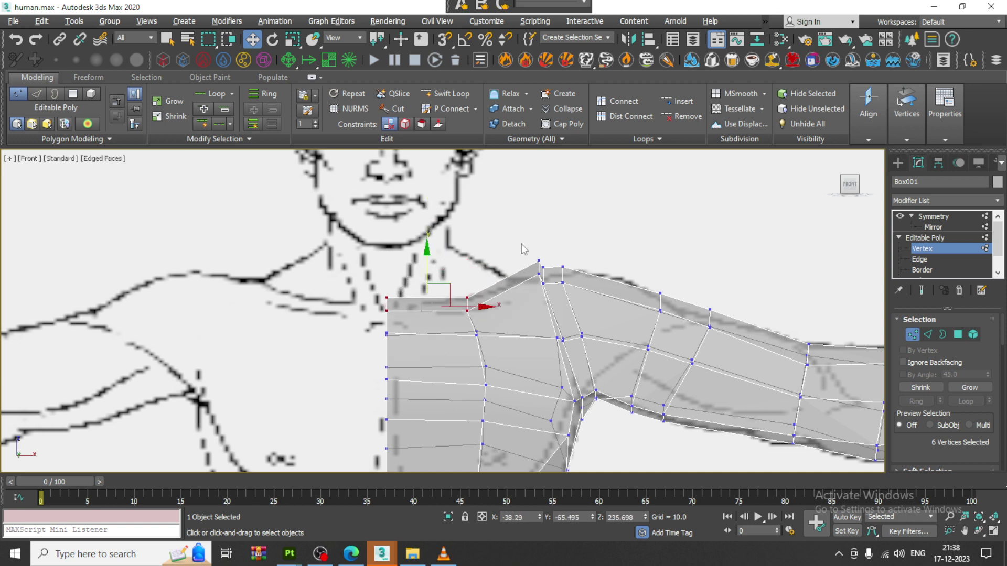
Adjust the vertices on top of the shoulder joint in the front view, lowering the inner six to the drawn shoulder line
{"action": "left_click_drag", "start_coordinate": [522, 249], "coordinate": [597, 299]}
{"action": "left_click_drag", "start_coordinate": [550, 230], "coordinate": [572, 235]}
{"action": "scroll", "coordinate": [607, 240], "scroll_direction": "up", "scroll_amount": 3}
{"action": "middle_click_drag", "start_coordinate": [499, 286], "coordinate": [588, 259]}
{"action": "scroll", "coordinate": [583, 249], "scroll_direction": "down", "scroll_amount": 2}
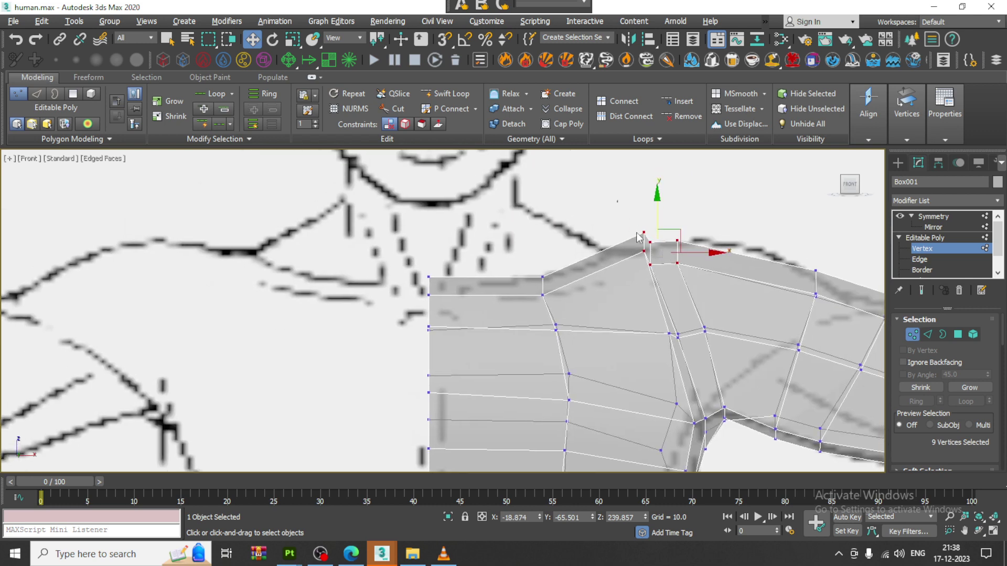
{"action": "left_click_drag", "start_coordinate": [662, 276], "coordinate": [662, 277]}
{"action": "left_click_drag", "start_coordinate": [651, 207], "coordinate": [651, 216]}
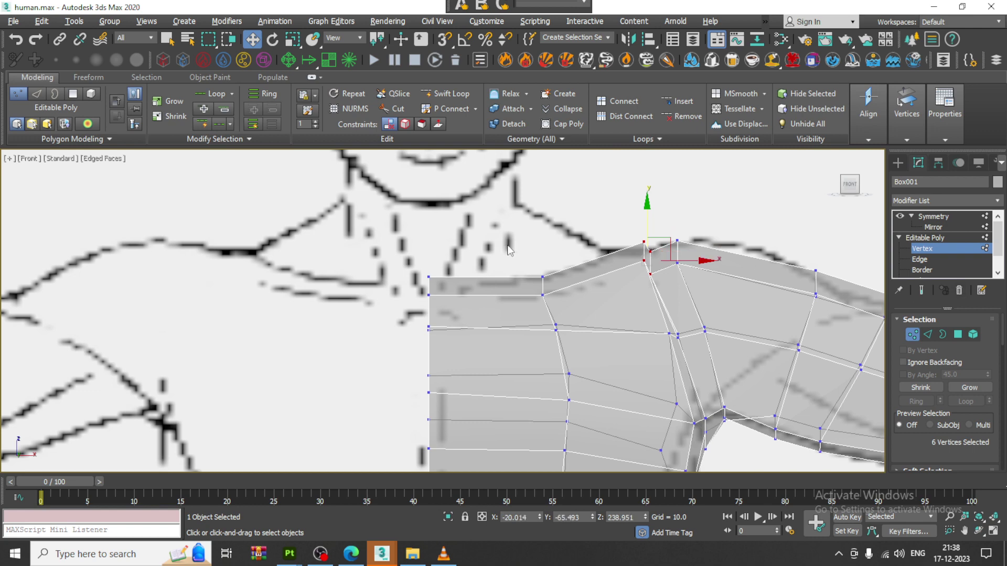
Select the two polygons on top of the torso next to the centre line
{"action": "key", "text": "alt+w"}
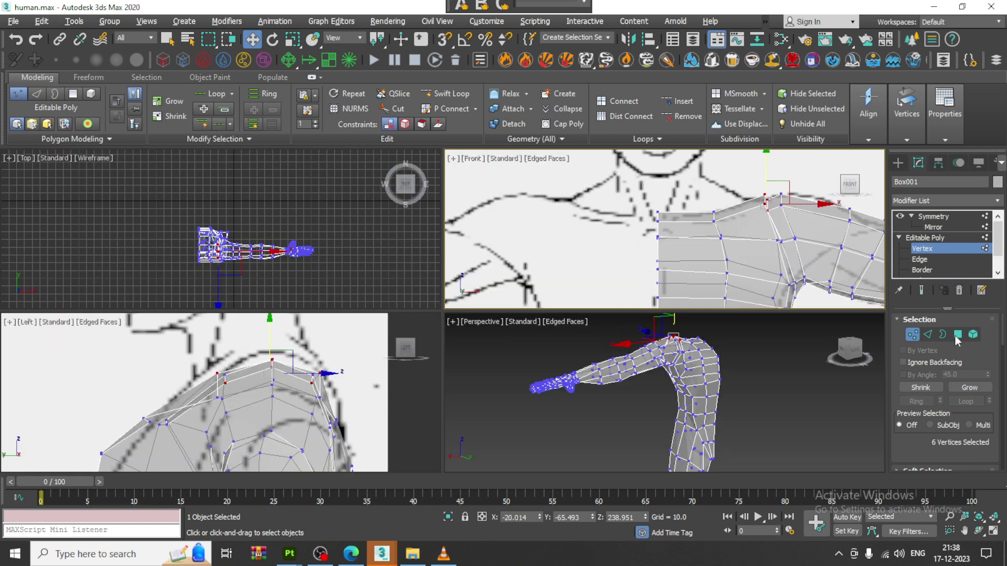
{"action": "left_click", "coordinate": [997, 273]}
{"action": "left_click", "coordinate": [997, 273]}
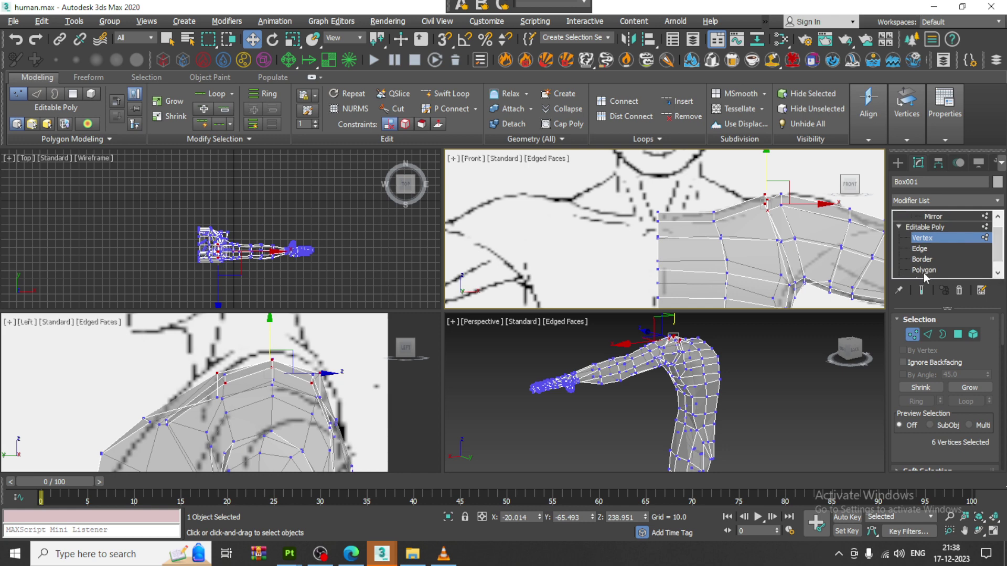
{"action": "left_click", "coordinate": [923, 274]}
{"action": "key", "text": "4"}
{"action": "key", "text": "alt+w"}
{"action": "middle_click_drag", "start_coordinate": [649, 314], "coordinate": [572, 253], "text": "alt"}
{"action": "left_click", "coordinate": [557, 252]}
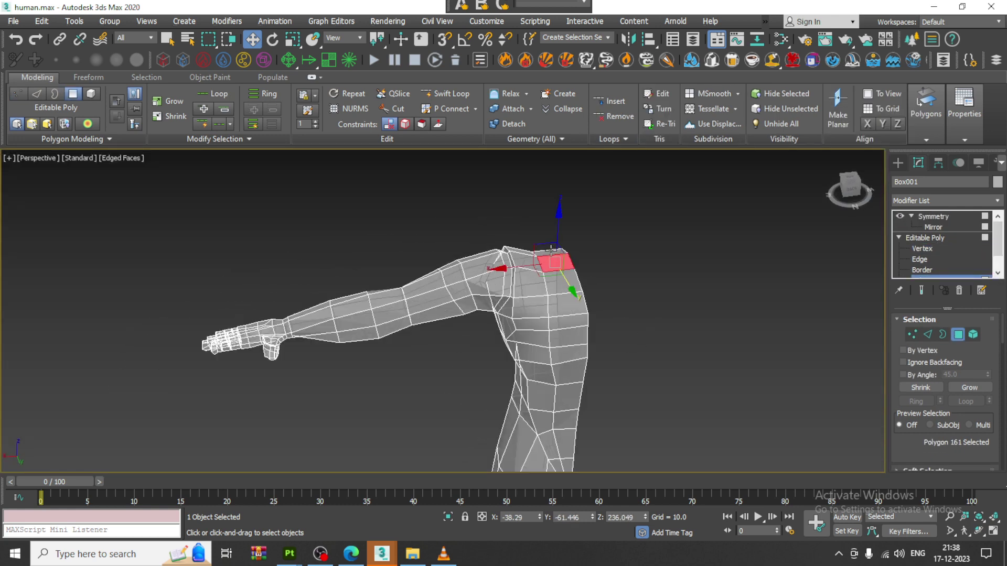
{"action": "left_click", "coordinate": [551, 251], "text": "ctrl"}
Add the two neighbouring polygons towards the shoulder to the neck-base selection
{"action": "key", "text": "alt+w"}
{"action": "middle_click_drag", "start_coordinate": [681, 232], "coordinate": [657, 235]}
{"action": "key", "text": "alt+w"}
{"action": "middle_click_drag", "start_coordinate": [580, 255], "coordinate": [586, 257]}
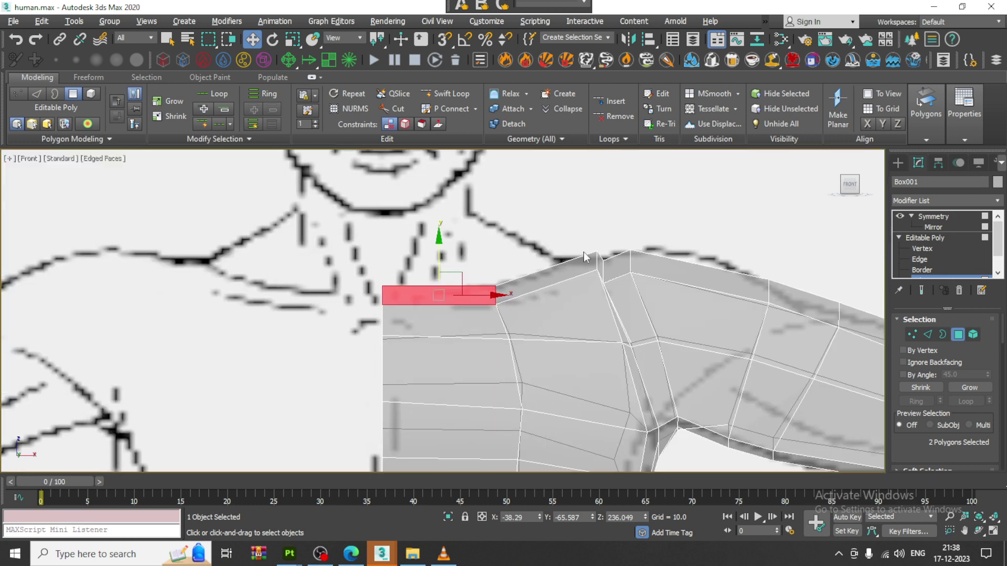
{"action": "key", "text": "alt+w"}
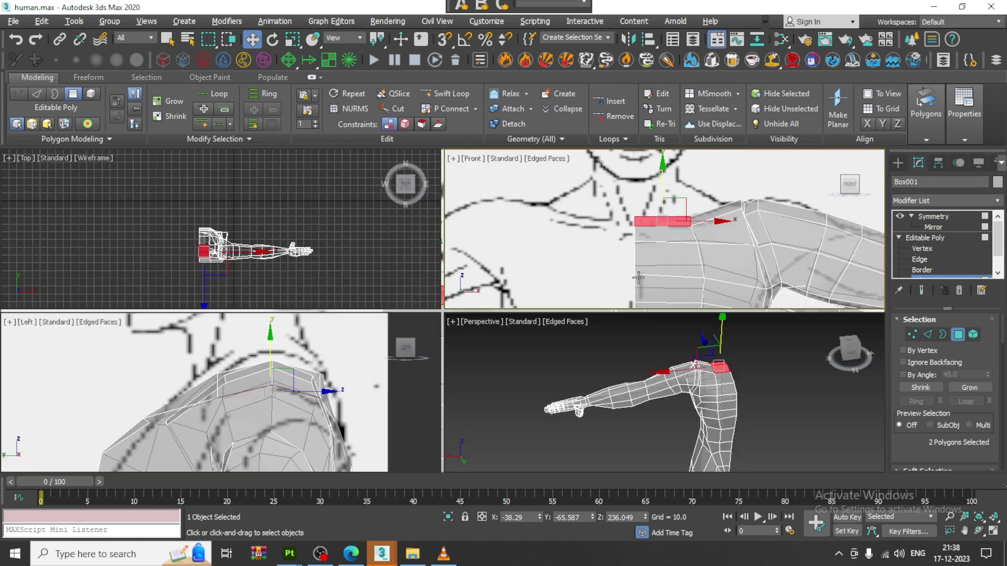
{"action": "middle_click_drag", "start_coordinate": [682, 367], "coordinate": [713, 376], "text": "alt"}
{"action": "left_click", "coordinate": [696, 368], "text": "ctrl"}
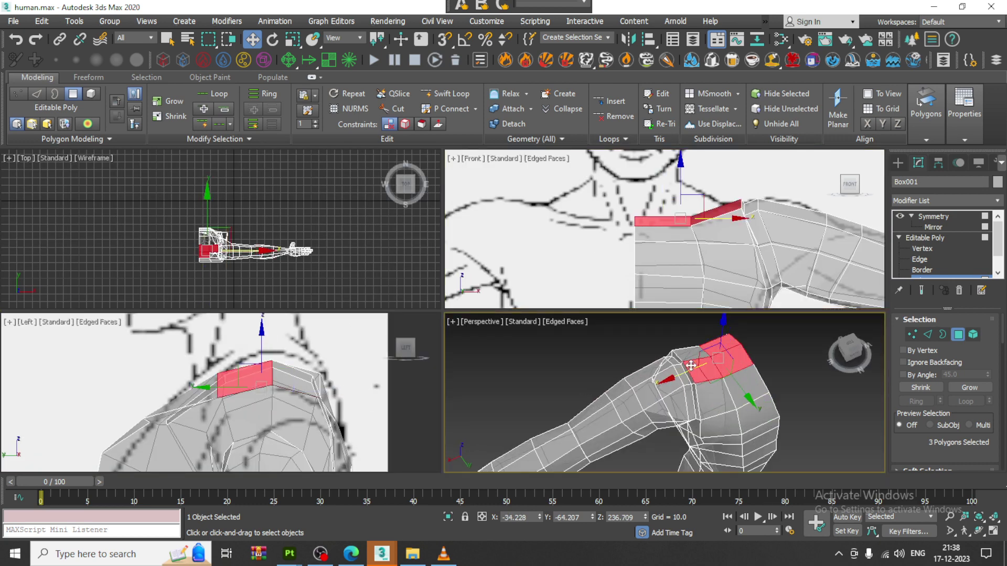
{"action": "left_click", "coordinate": [686, 354], "text": "ctrl"}
Move the five front vertices of the neck base forward towards the drawn throat in the side view
{"action": "scroll", "coordinate": [266, 399], "scroll_direction": "up", "scroll_amount": 2}
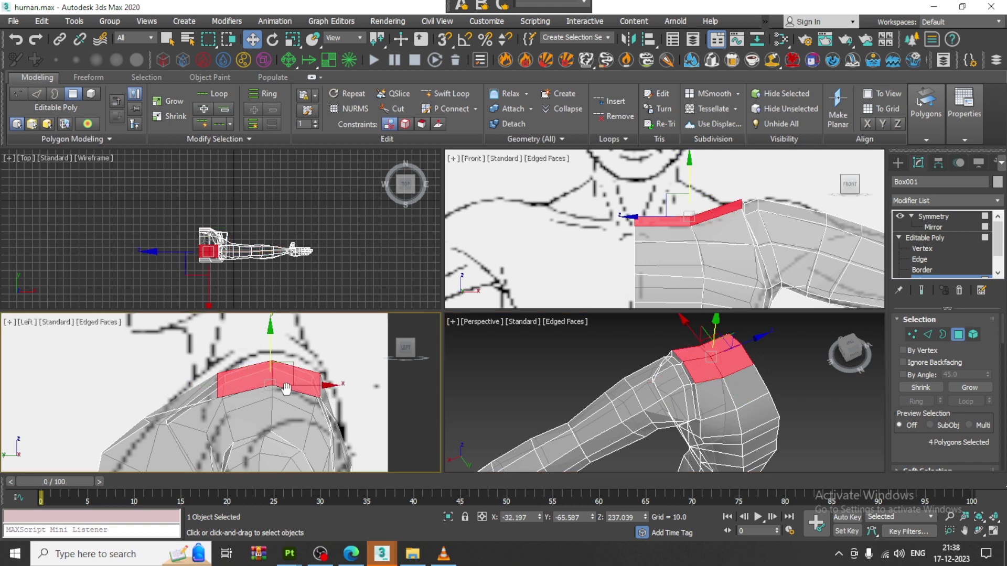
{"action": "key", "text": "alt+w"}
{"action": "scroll", "coordinate": [314, 336], "scroll_direction": "up", "scroll_amount": 3}
{"action": "key", "text": "1"}
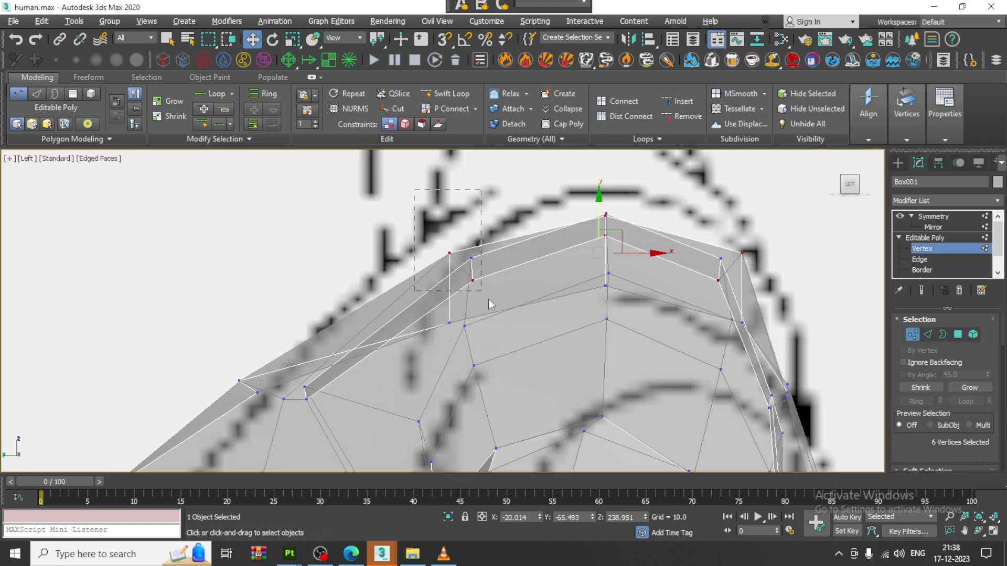
{"action": "left_click_drag", "start_coordinate": [518, 331], "coordinate": [518, 333]}
{"action": "left_click_drag", "start_coordinate": [452, 364], "coordinate": [487, 328], "text": "alt"}
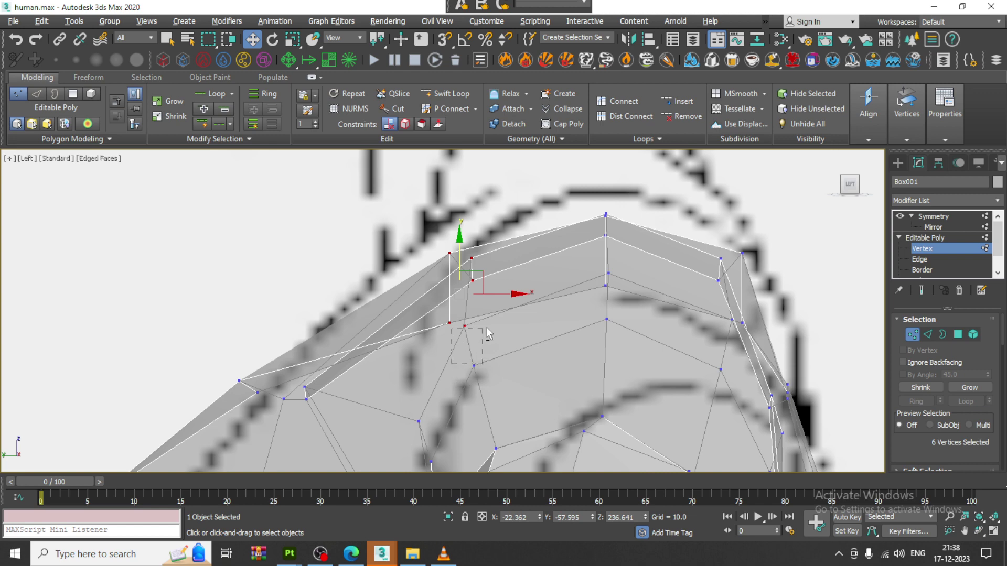
{"action": "left_click_drag", "start_coordinate": [503, 292], "coordinate": [470, 294]}
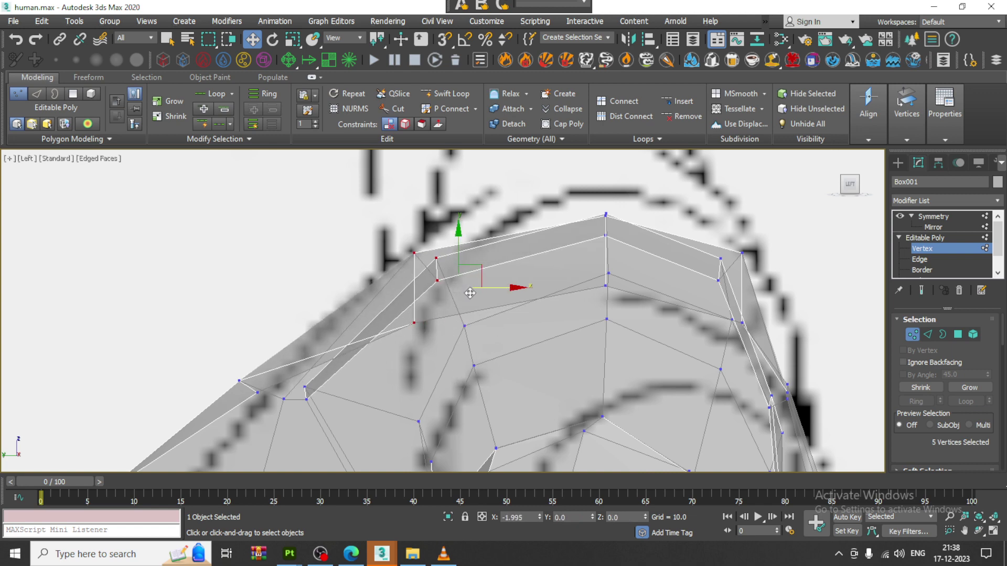
Extrude the four neck-base polygons with a height of 8.002 to start the neck
{"action": "key", "text": "alt+w"}
{"action": "right_click", "coordinate": [776, 348]}
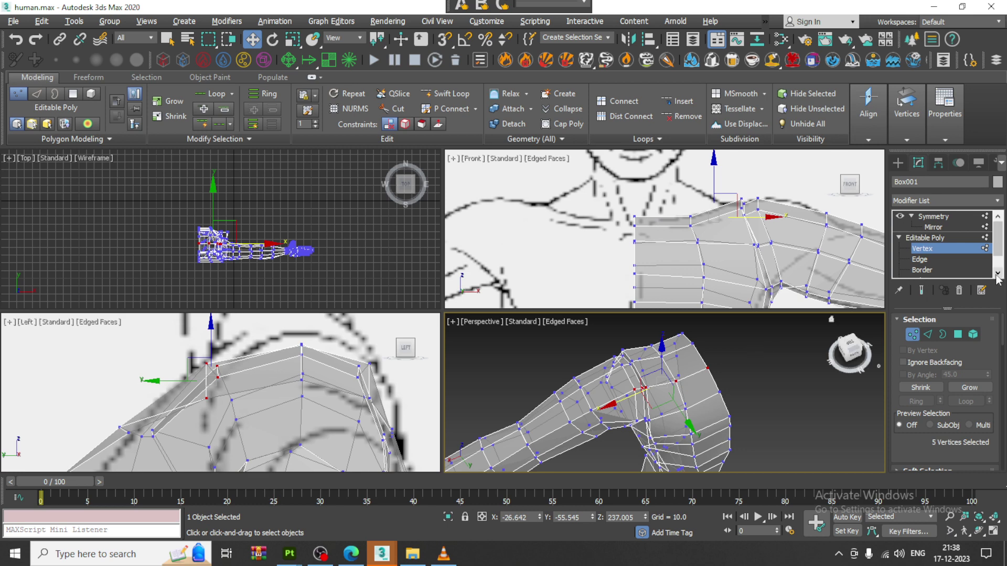
{"action": "scroll", "coordinate": [996, 275], "scroll_direction": "down", "scroll_amount": 3}
{"action": "left_click", "coordinate": [923, 259]}
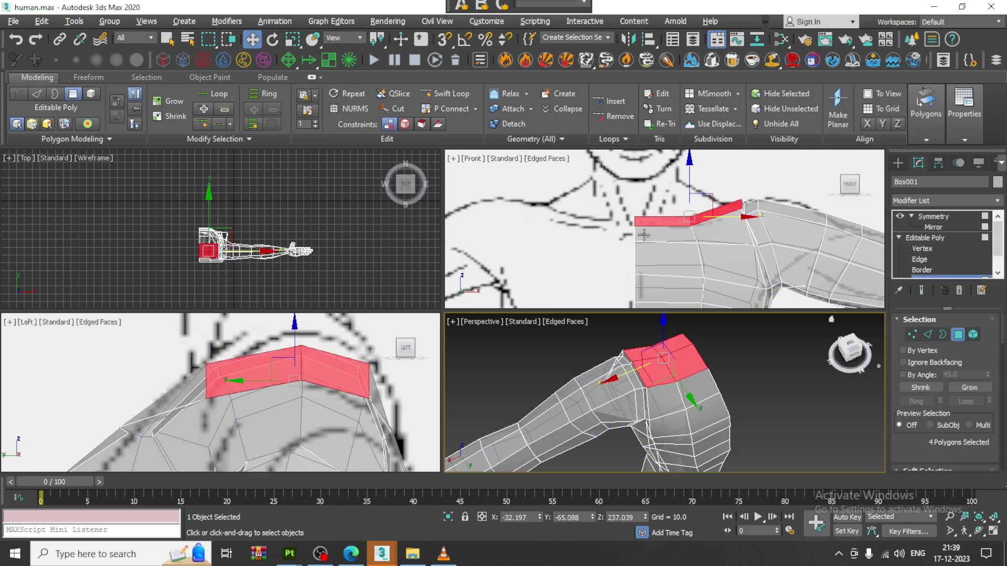
{"action": "middle_click_drag", "start_coordinate": [666, 223], "coordinate": [736, 241]}
{"action": "key", "text": "alt+w"}
{"action": "left_click_drag", "start_coordinate": [943, 445], "coordinate": [930, 338]}
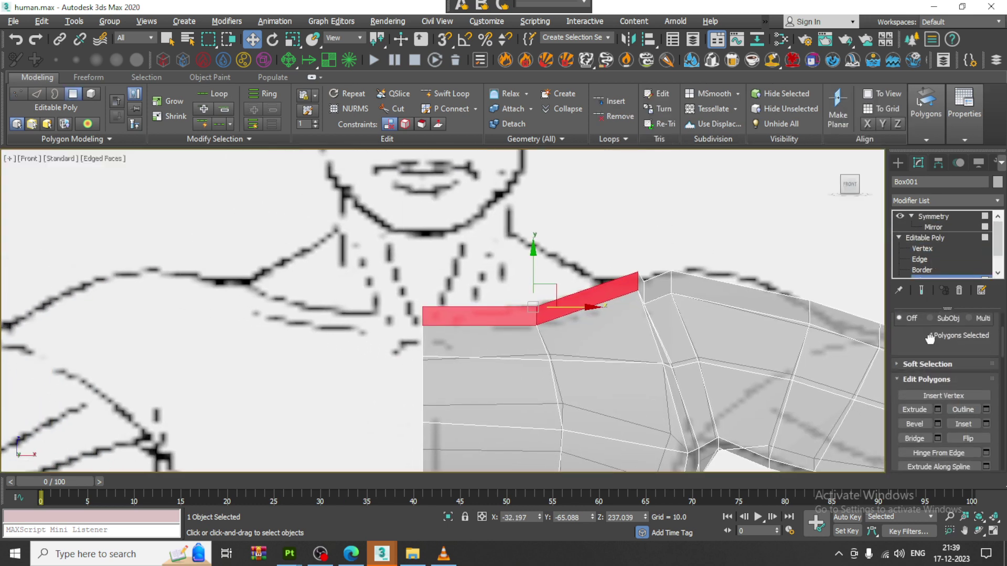
{"action": "scroll", "coordinate": [929, 340], "scroll_direction": "down", "scroll_amount": 1}
{"action": "key", "text": "shift+e"}
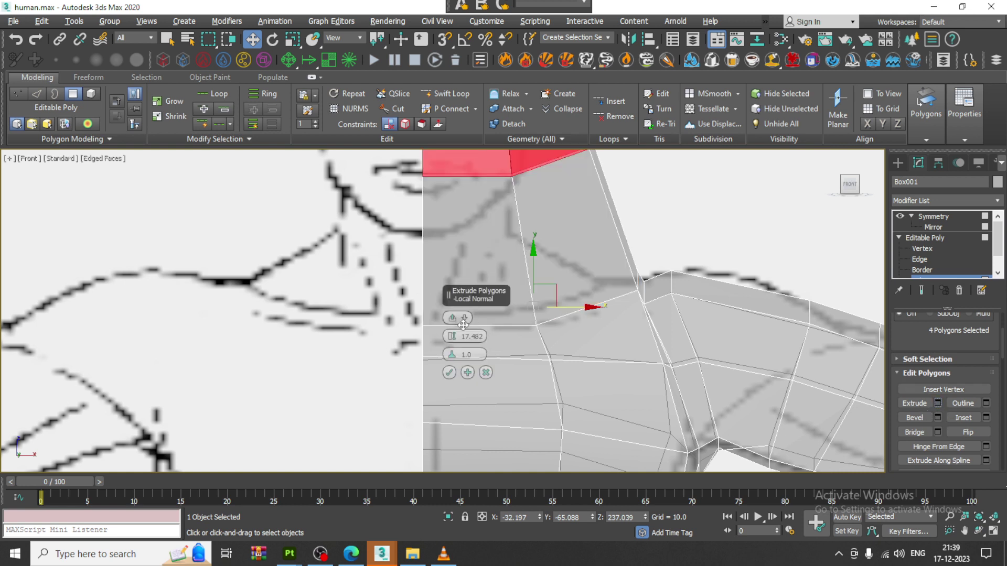
{"action": "left_click_drag", "start_coordinate": [452, 336], "coordinate": [472, 420]}
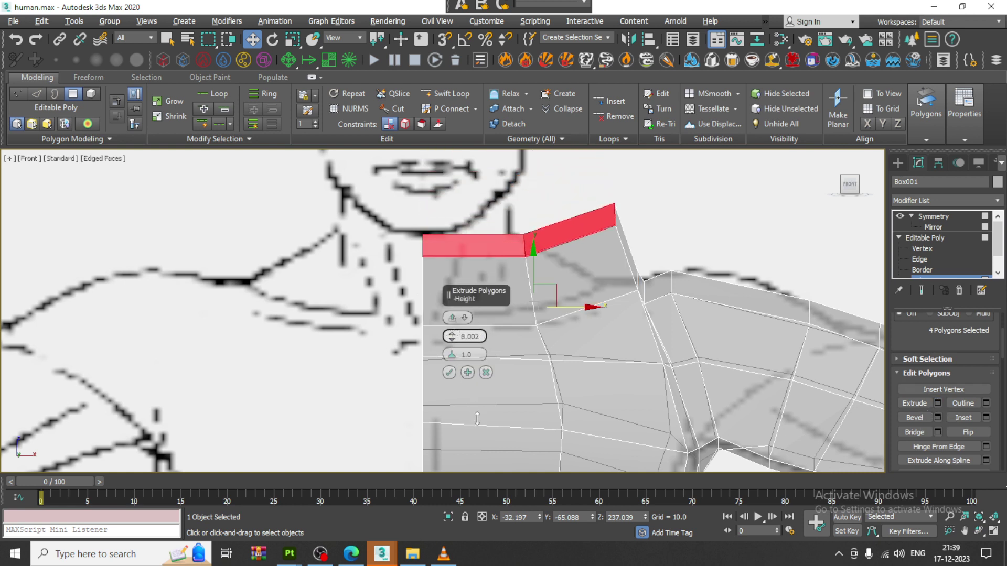
{"action": "left_click", "coordinate": [449, 373]}
Pull the extrusion's outer vertices down and inward to the drawn neck-to-shoulder slope and adjust the neighbouring rim vertices in the front view
{"action": "middle_click_drag", "start_coordinate": [626, 284], "coordinate": [597, 288]}
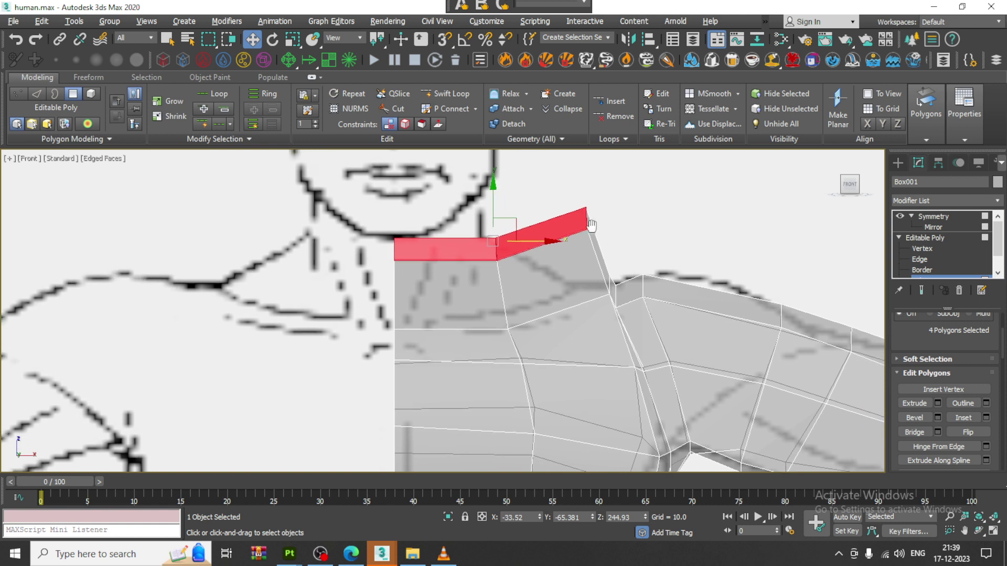
{"action": "key", "text": "1"}
{"action": "left_click_drag", "start_coordinate": [573, 199], "coordinate": [610, 267]}
{"action": "left_click_drag", "start_coordinate": [603, 206], "coordinate": [572, 263]}
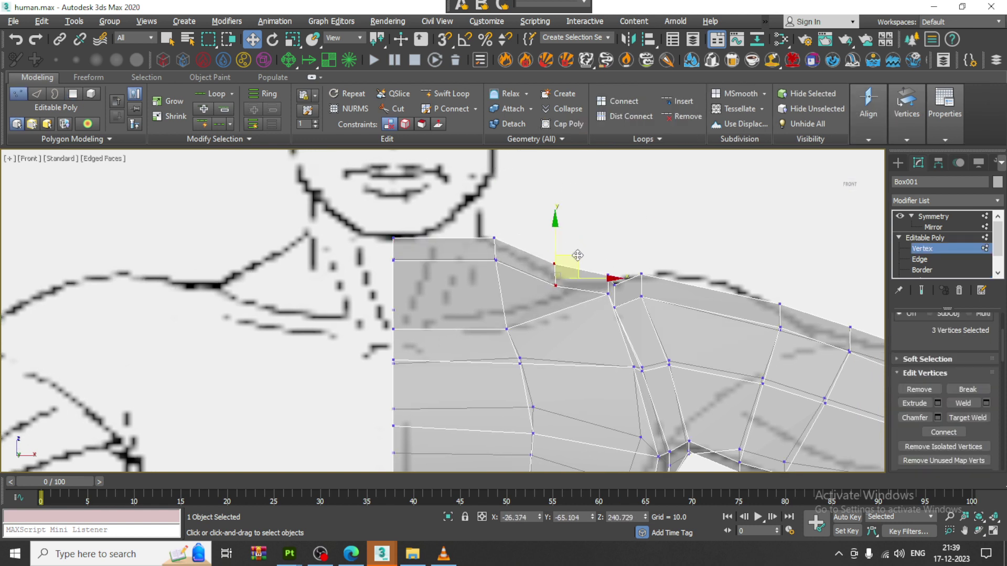
{"action": "left_click_drag", "start_coordinate": [473, 220], "coordinate": [498, 220]}
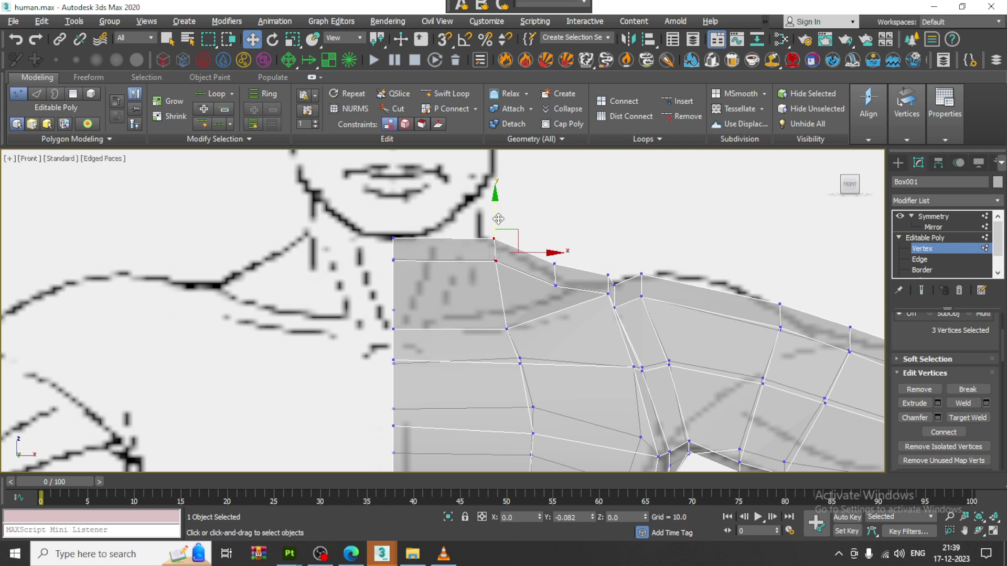
Shift the neck rim's middle and back vertices in the side view, bringing the back ones onto the drawn nape
{"action": "left_click_drag", "start_coordinate": [365, 213], "coordinate": [416, 281]}
{"action": "key", "text": "alt+w"}
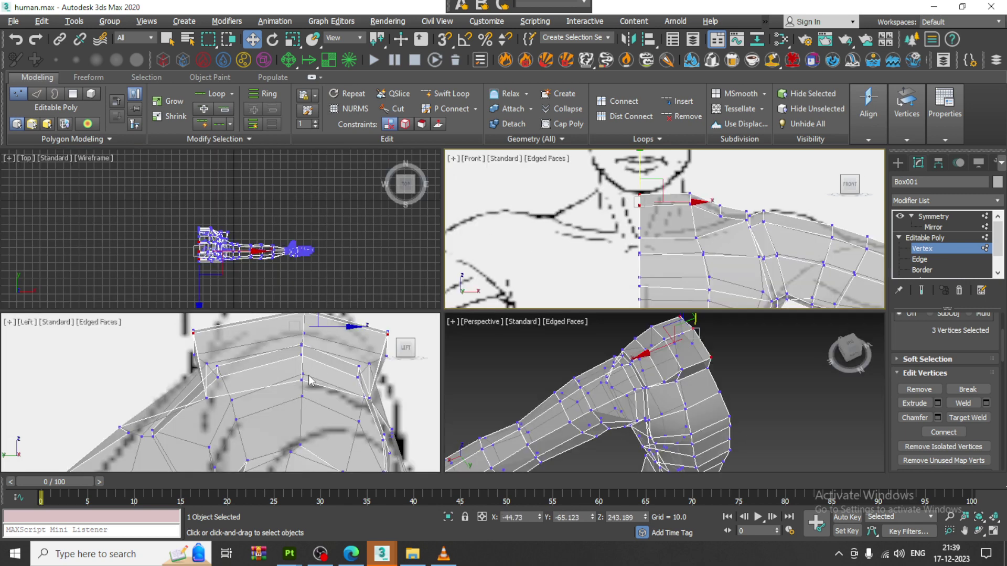
{"action": "key", "text": "alt+w"}
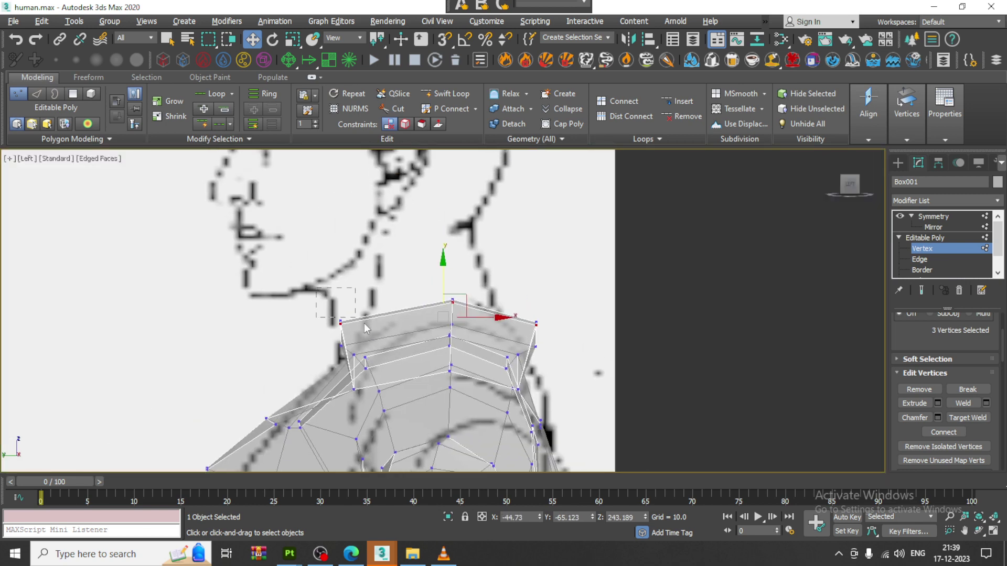
{"action": "left_click_drag", "start_coordinate": [315, 288], "coordinate": [365, 328]}
{"action": "mouse_move", "coordinate": [474, 307]}
{"action": "left_mouse_down"}
{"action": "mouse_move", "coordinate": [502, 303]}
{"action": "mouse_move", "coordinate": [483, 301]}
{"action": "left_mouse_up"}
{"action": "left_click_drag", "start_coordinate": [563, 357], "coordinate": [516, 263]}
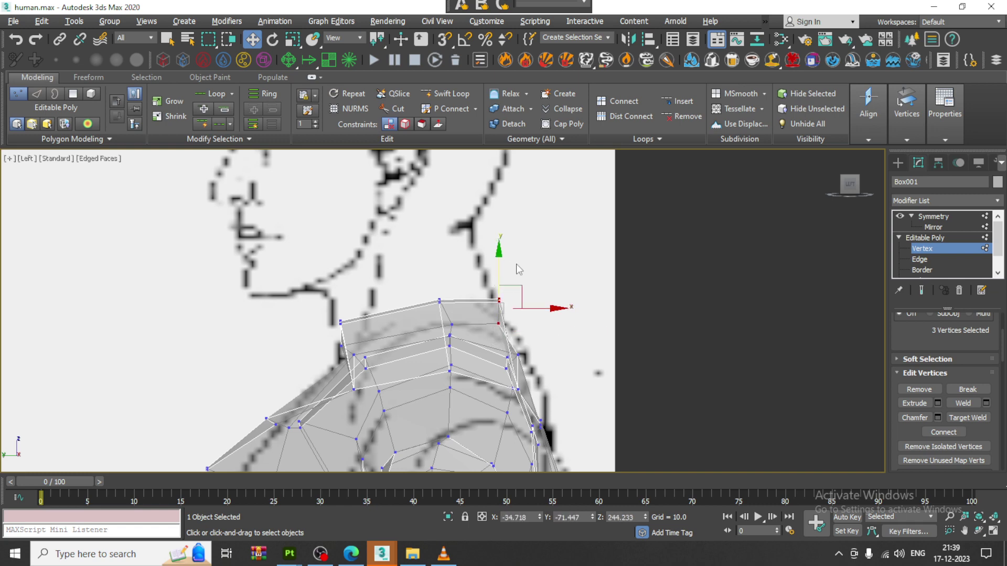
Reposition the vertices between the neck base and shoulder joint in the perspective view to smooth the transition
{"action": "key", "text": "alt+w"}
{"action": "key", "text": "alt+w"}
{"action": "middle_click_drag", "start_coordinate": [611, 292], "coordinate": [429, 390], "text": "alt"}
{"action": "left_click", "coordinate": [415, 374]}
{"action": "left_click_drag", "start_coordinate": [451, 374], "coordinate": [470, 373]}
{"action": "middle_click_drag", "start_coordinate": [458, 406], "coordinate": [462, 319]}
{"action": "left_click_drag", "start_coordinate": [479, 380], "coordinate": [479, 379]}
{"action": "middle_click_drag", "start_coordinate": [479, 379], "coordinate": [482, 355], "text": "alt"}
{"action": "left_click_drag", "start_coordinate": [492, 353], "coordinate": [497, 353]}
{"action": "scroll", "coordinate": [496, 352], "scroll_direction": "down", "scroll_amount": 4}
{"action": "middle_click_drag", "start_coordinate": [472, 345], "coordinate": [549, 350], "text": "alt"}
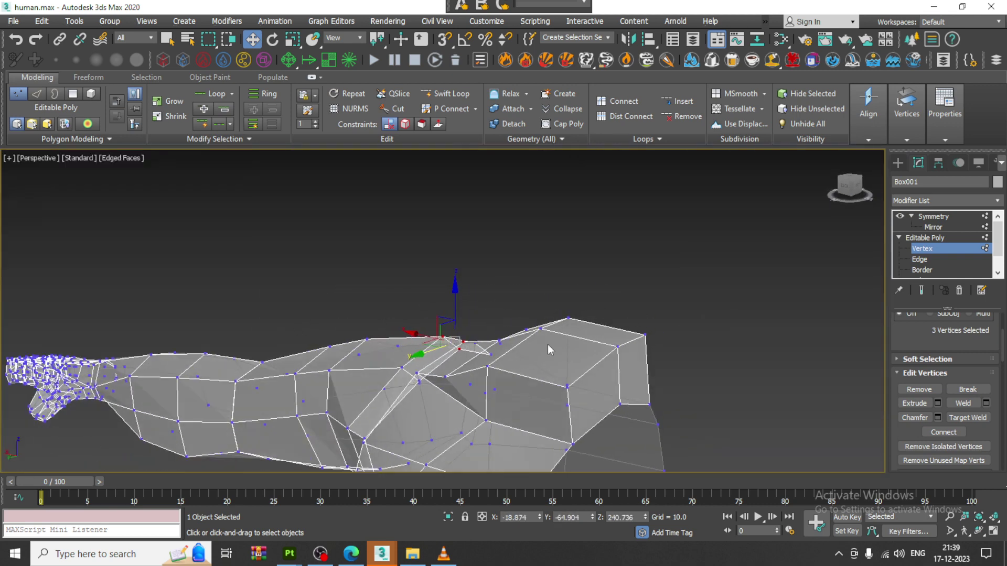
Delete the two polygons on the inner mirror side of the neck extrusion
{"action": "left_click", "coordinate": [993, 274]}
{"action": "left_click", "coordinate": [923, 259]}
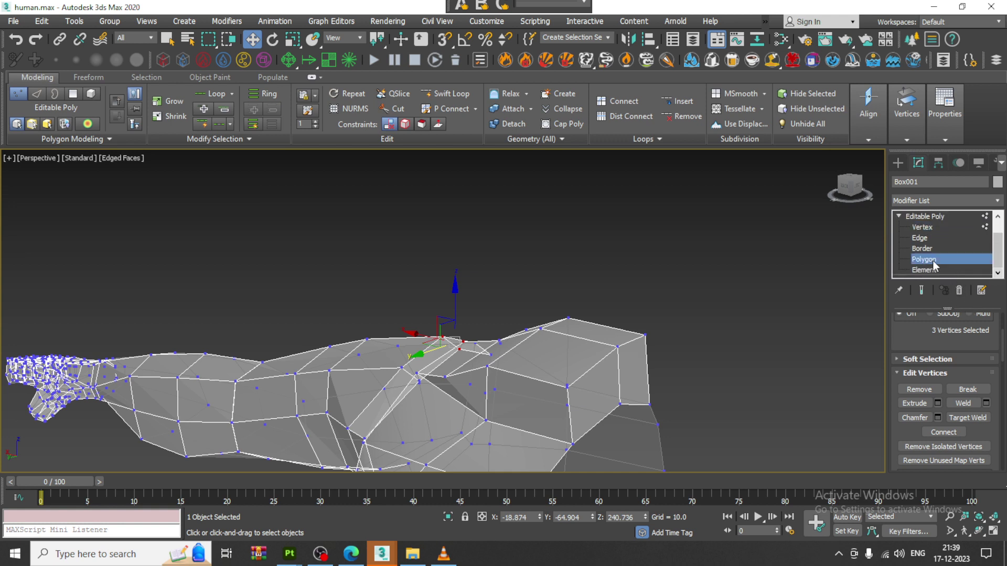
{"action": "left_click", "coordinate": [648, 363]}
{"action": "left_click", "coordinate": [634, 367]}
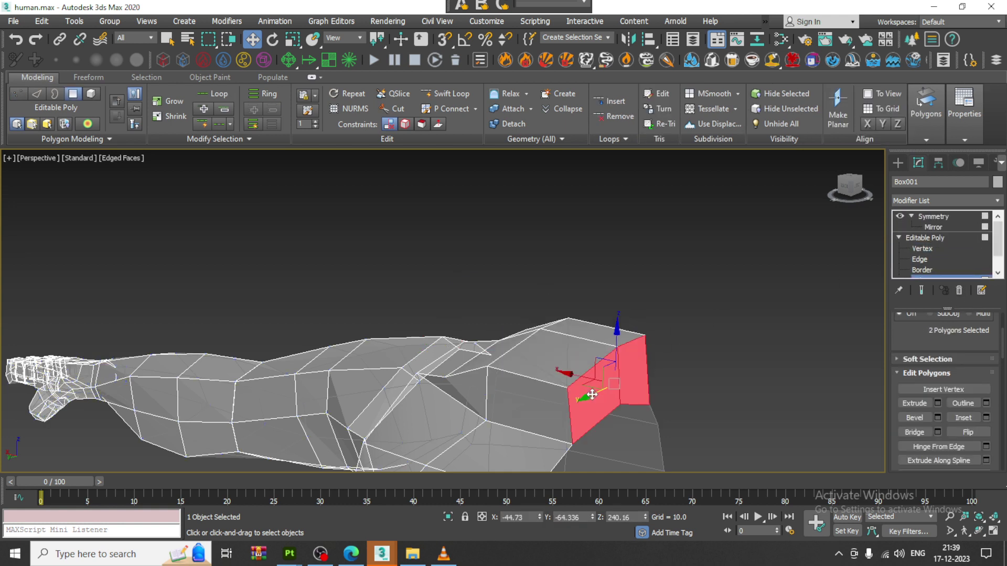
{"action": "key", "text": "Delete"}
{"action": "scroll", "coordinate": [576, 364], "scroll_direction": "down", "scroll_amount": 5}
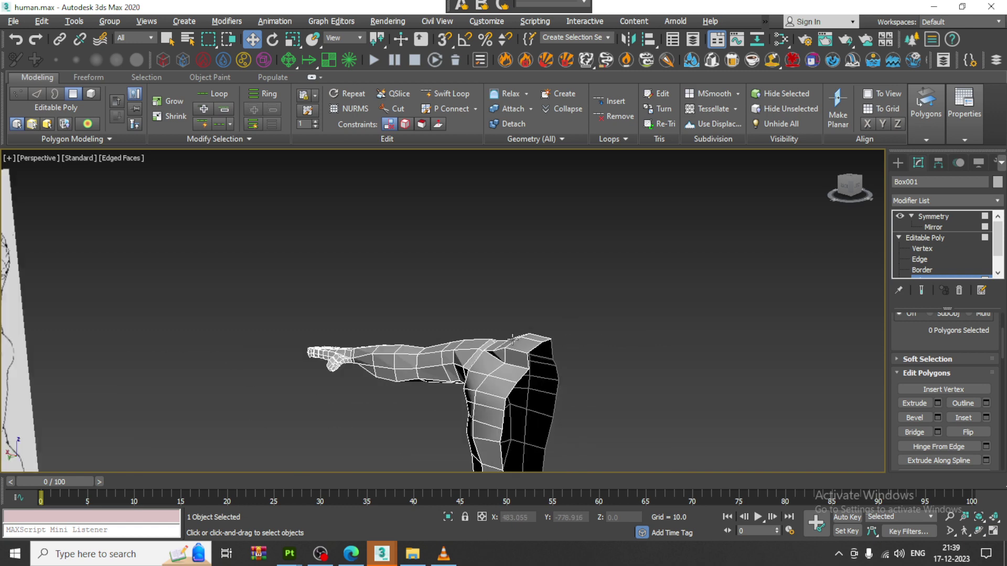
Preview the shoulder and neck with NURMS smoothing, then return to the unsmoothed mesh
{"action": "middle_click_drag", "start_coordinate": [576, 364], "coordinate": [619, 310], "text": "alt"}
{"action": "scroll", "coordinate": [537, 318], "scroll_direction": "up", "scroll_amount": 5}
{"action": "middle_click_drag", "start_coordinate": [462, 304], "coordinate": [568, 242], "text": "alt"}
{"action": "right_click", "coordinate": [568, 244]}
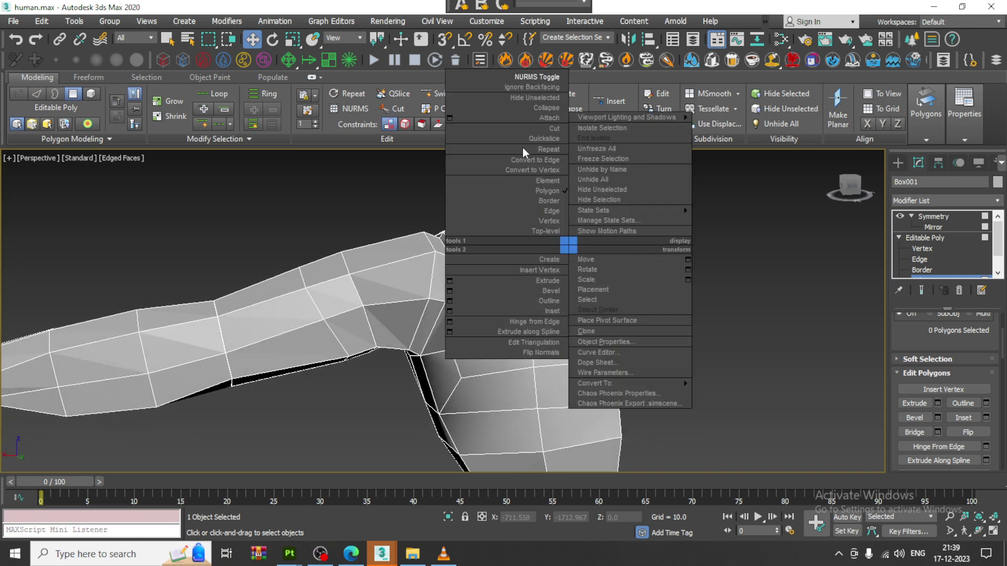
{"action": "left_click", "coordinate": [548, 77]}
{"action": "middle_click_drag", "start_coordinate": [544, 281], "coordinate": [582, 296], "text": "alt"}
{"action": "right_click", "coordinate": [501, 296]}
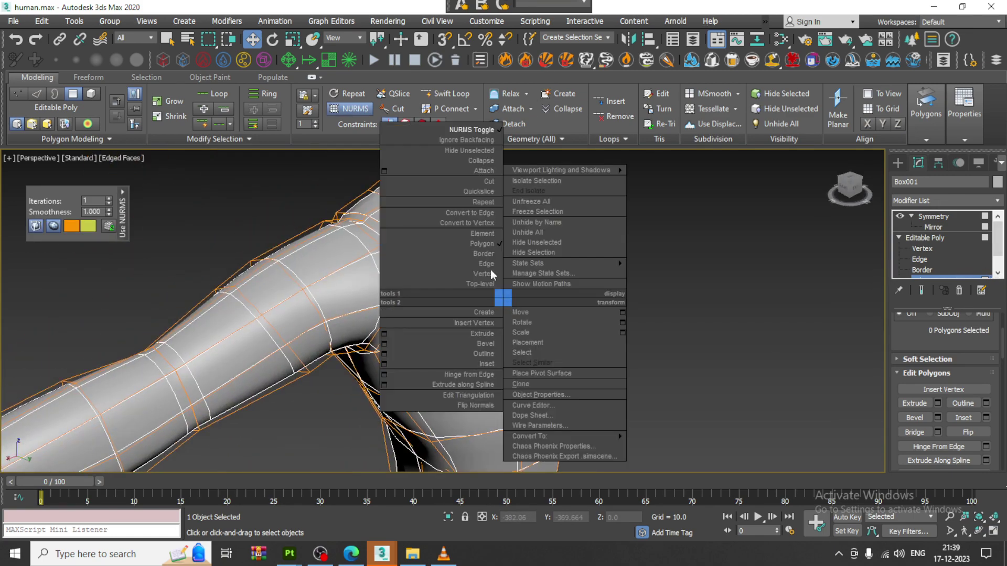
{"action": "left_click", "coordinate": [466, 131]}
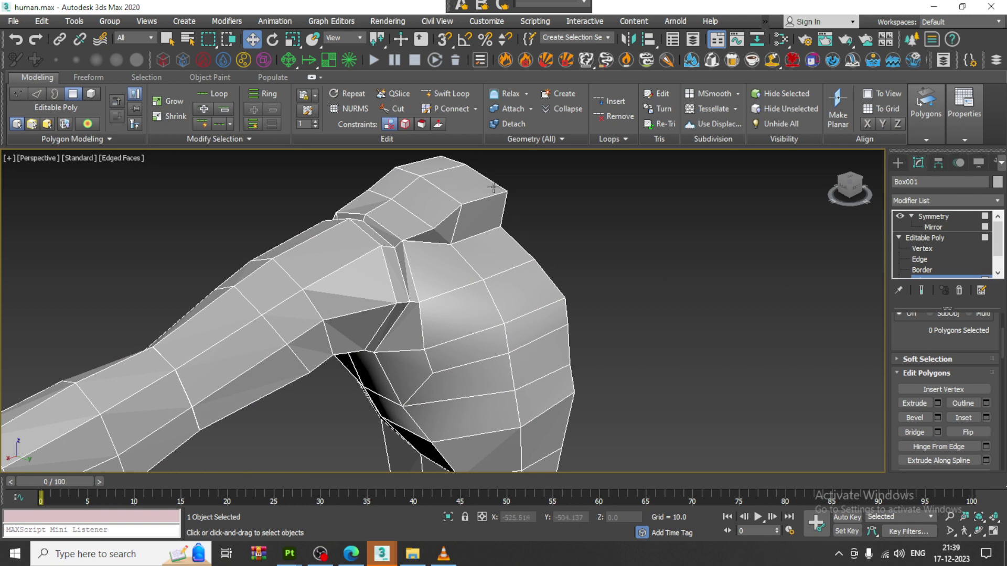
Make the mesh see-through in the front view and lower the neck rim's outer and centre vertices toward the drawn neck base
{"action": "key", "text": "alt+w"}
{"action": "right_click", "coordinate": [610, 203]}
{"action": "key", "text": "alt+w"}
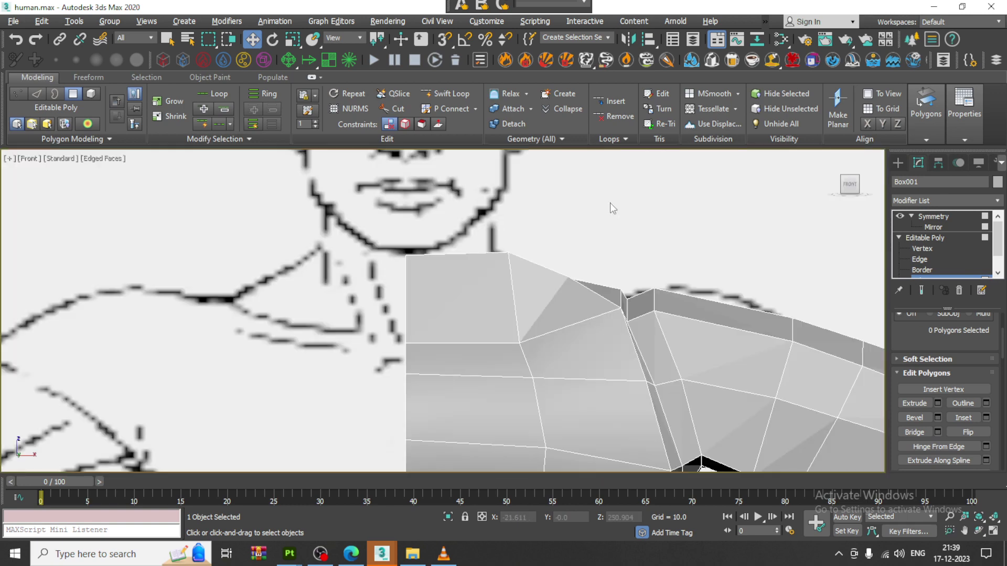
{"action": "key", "text": "alt+x"}
{"action": "scroll", "coordinate": [521, 250], "scroll_direction": "up", "scroll_amount": 2}
{"action": "key", "text": "1"}
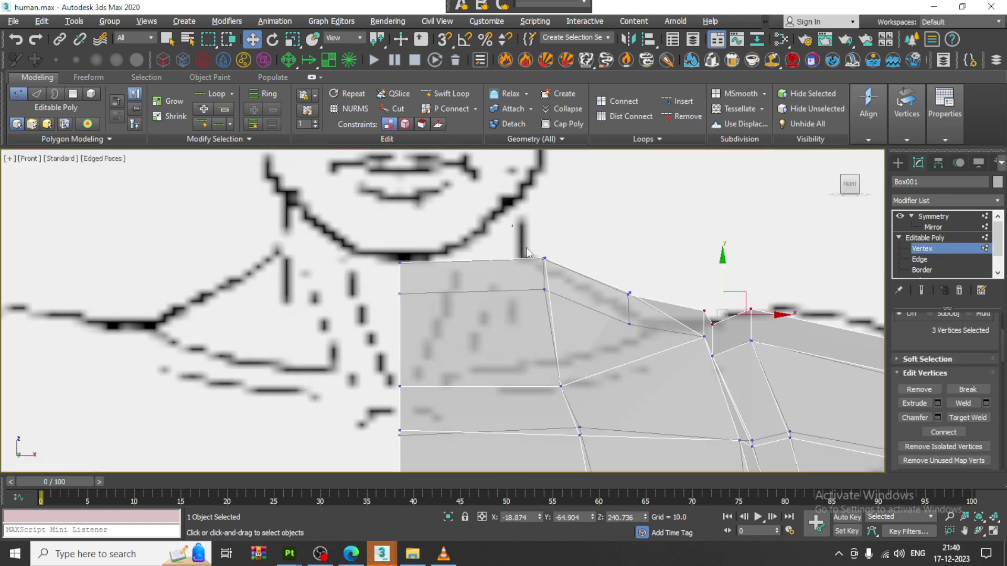
{"action": "left_click_drag", "start_coordinate": [530, 253], "coordinate": [574, 312]}
{"action": "left_click_drag", "start_coordinate": [546, 226], "coordinate": [546, 239]}
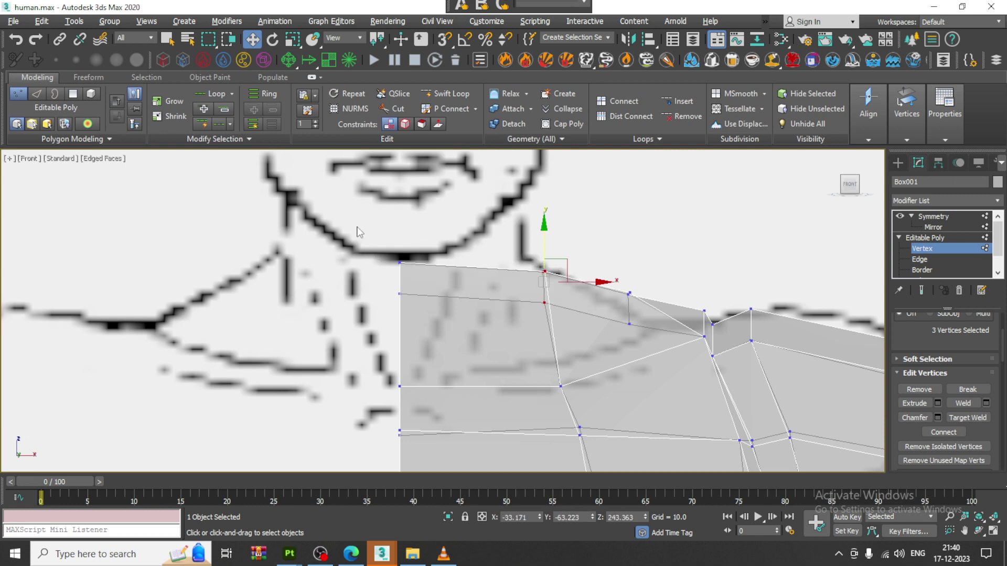
{"action": "left_click_drag", "start_coordinate": [486, 322], "coordinate": [487, 323]}
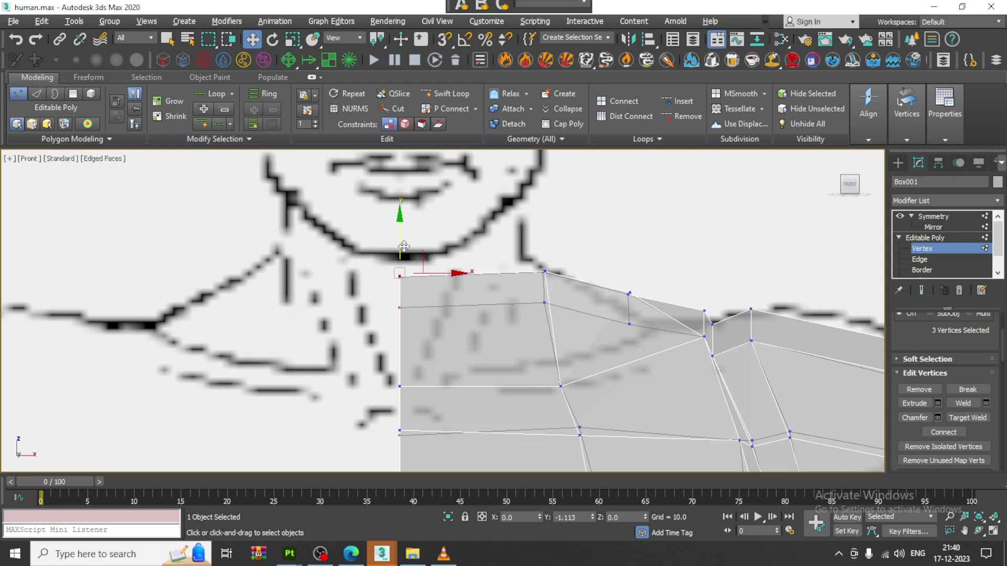
Select the four polygons capping the neck in the perspective view
{"action": "key", "text": "alt+w"}
{"action": "key", "text": "alt+w"}
{"action": "middle_click_drag", "start_coordinate": [622, 287], "coordinate": [562, 315], "text": "alt"}
{"action": "middle_click_drag", "start_coordinate": [447, 235], "coordinate": [436, 262], "text": "alt"}
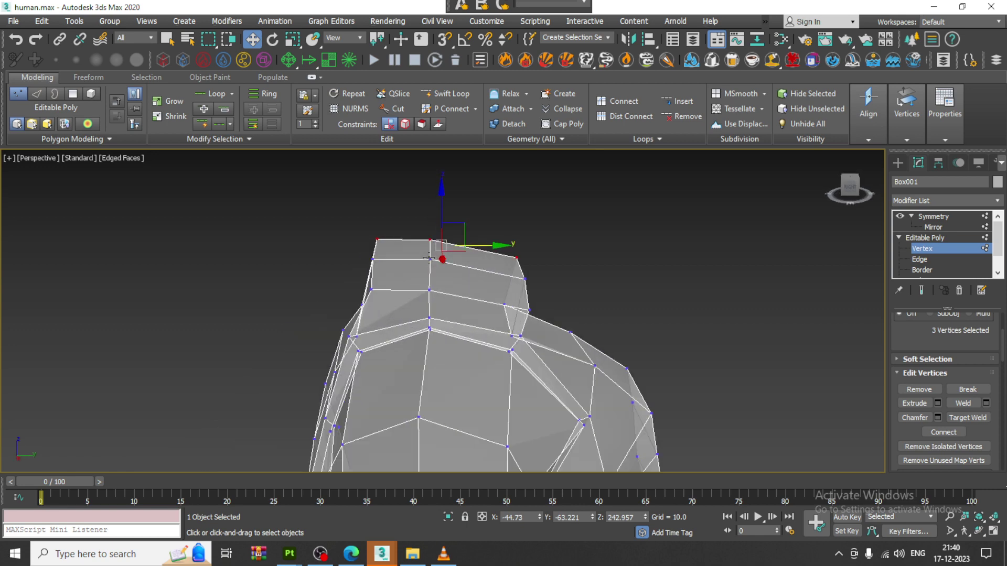
{"action": "left_click", "coordinate": [430, 241]}
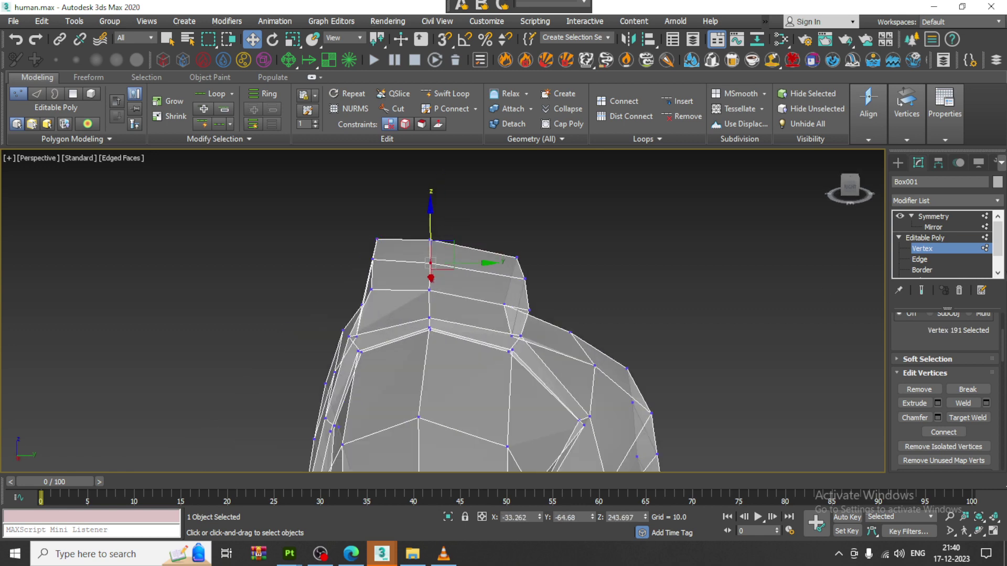
{"action": "key", "text": "3"}
{"action": "left_click", "coordinate": [998, 274]}
{"action": "left_click", "coordinate": [944, 270]}
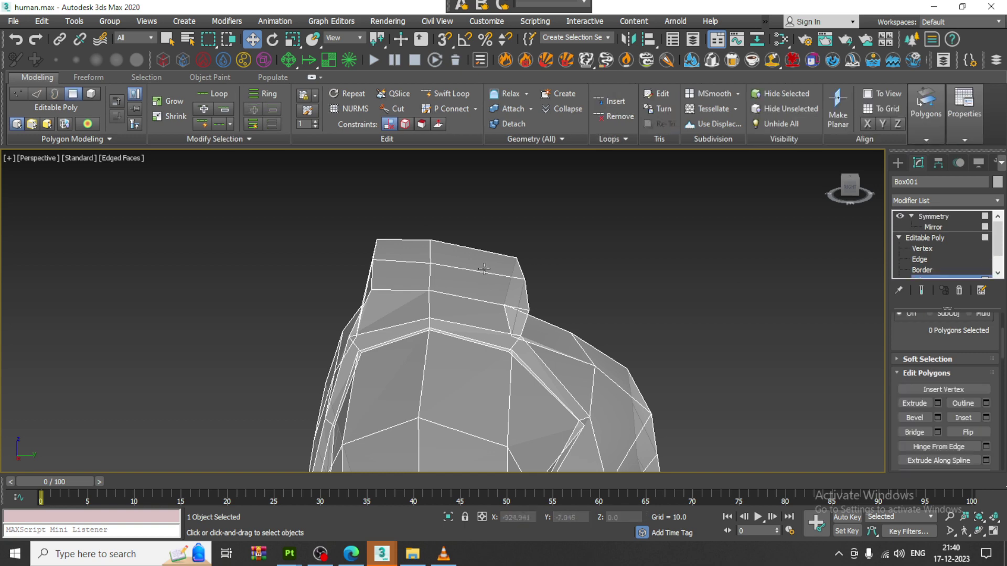
{"action": "left_click", "coordinate": [467, 264]}
{"action": "left_click", "coordinate": [465, 283], "text": "ctrl"}
{"action": "left_click", "coordinate": [401, 257], "text": "ctrl"}
{"action": "left_click", "coordinate": [400, 271], "text": "ctrl"}
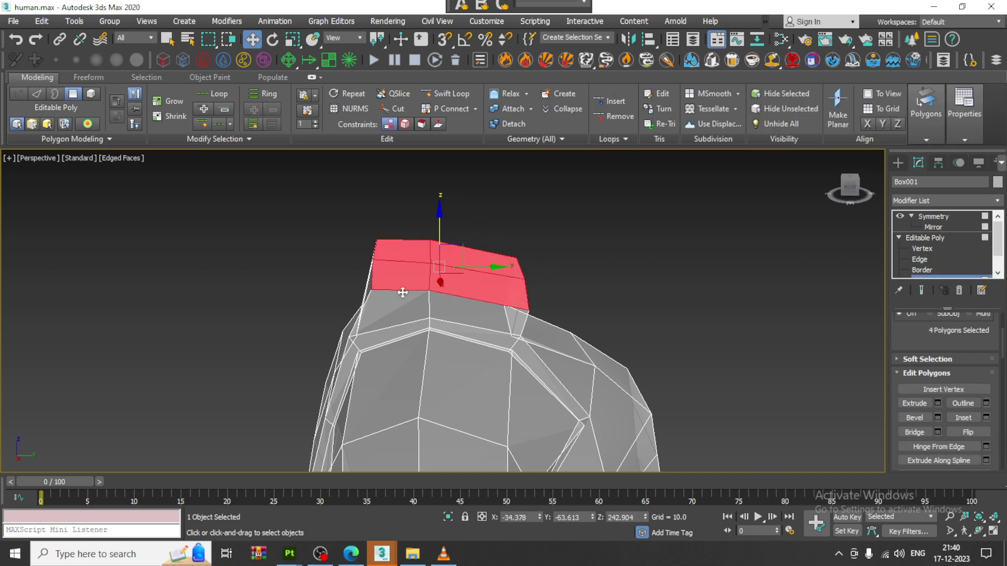
Try to extrude the four neck-top polygons with a height of 8.002
{"action": "key", "text": "alt+w"}
{"action": "right_click", "coordinate": [294, 408]}
{"action": "key", "text": "alt+w"}
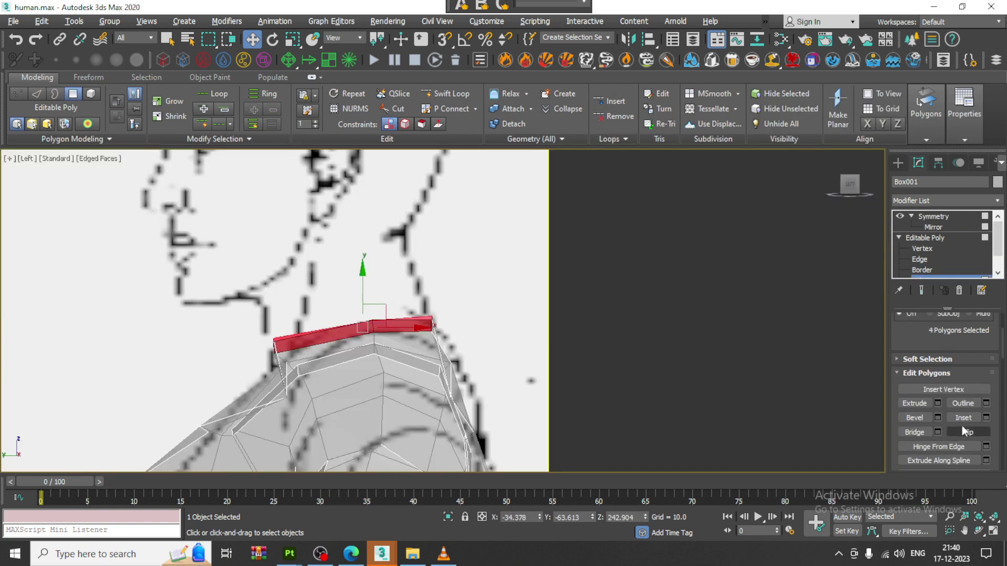
{"action": "left_click", "coordinate": [938, 403]}
{"action": "left_click", "coordinate": [443, 367]}
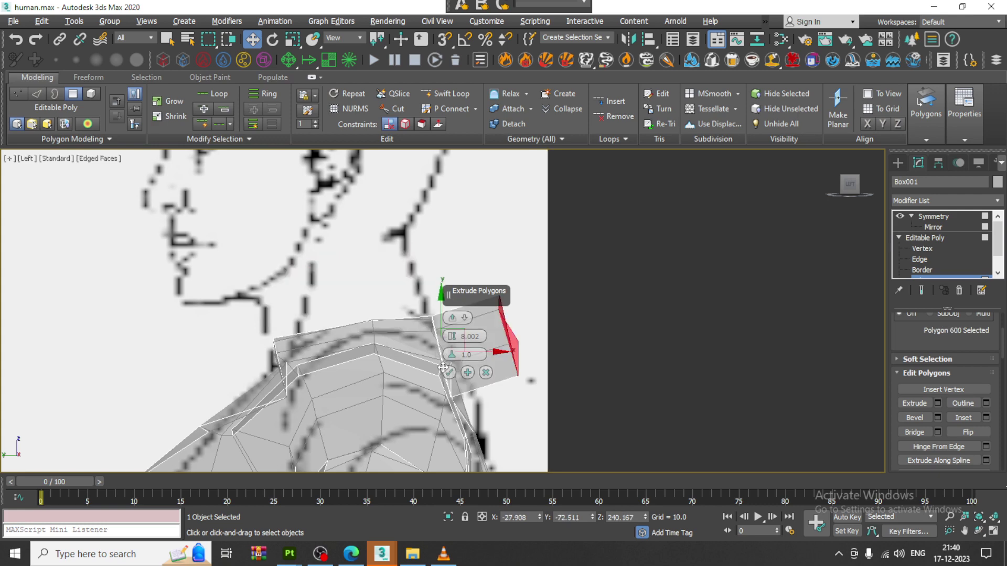
{"action": "key", "text": "ctrl+z"}
{"action": "left_click", "coordinate": [449, 372]}
Compare the four-polygon extrusion with the front drawing and undo it
{"action": "key", "text": "alt+w"}
{"action": "mouse_move", "coordinate": [658, 220]}
{"action": "middle_mouse_down"}
{"action": "mouse_move", "coordinate": [636, 217]}
{"action": "mouse_move", "coordinate": [649, 219]}
{"action": "middle_mouse_up"}
{"action": "key", "text": "alt+w"}
{"action": "scroll", "coordinate": [636, 218], "scroll_direction": "down", "scroll_amount": 1}
{"action": "scroll", "coordinate": [535, 209], "scroll_direction": "up", "scroll_amount": 1}
{"action": "scroll", "coordinate": [513, 227], "scroll_direction": "down", "scroll_amount": 1}
{"action": "middle_click_drag", "start_coordinate": [513, 227], "coordinate": [486, 267]}
{"action": "key", "text": "1"}
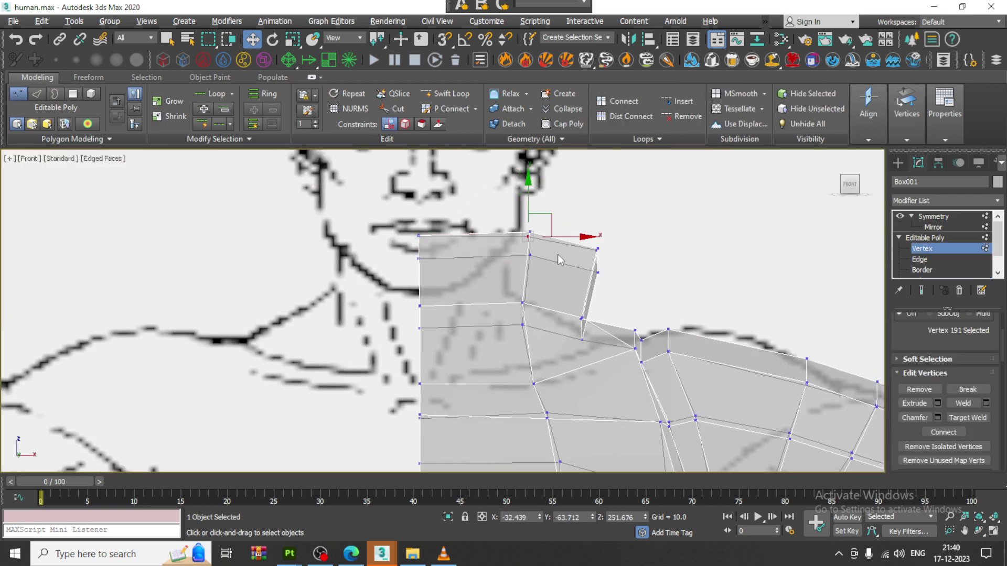
{"action": "scroll", "coordinate": [550, 256], "scroll_direction": "up", "scroll_amount": 2}
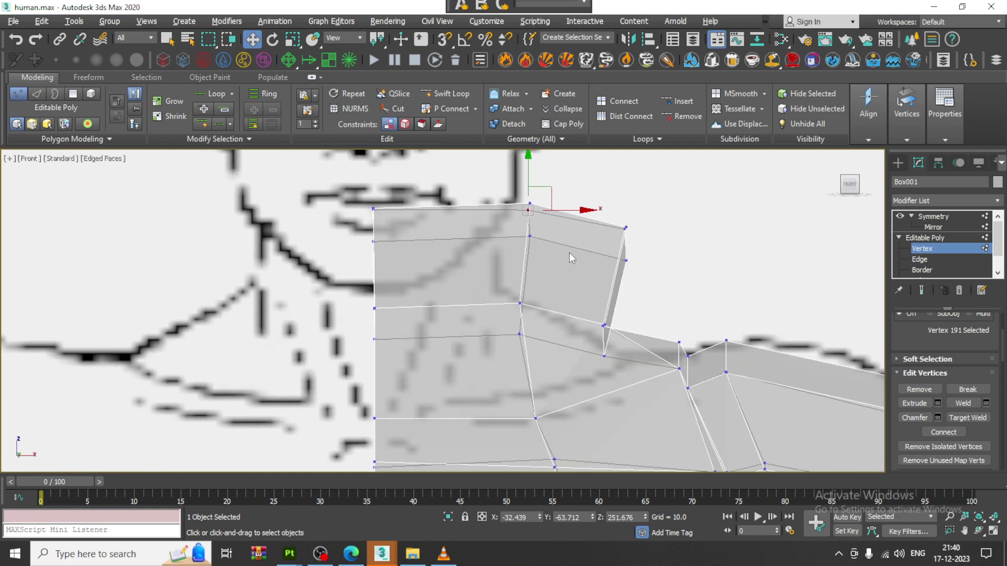
{"action": "key", "text": "ctrl+z"}
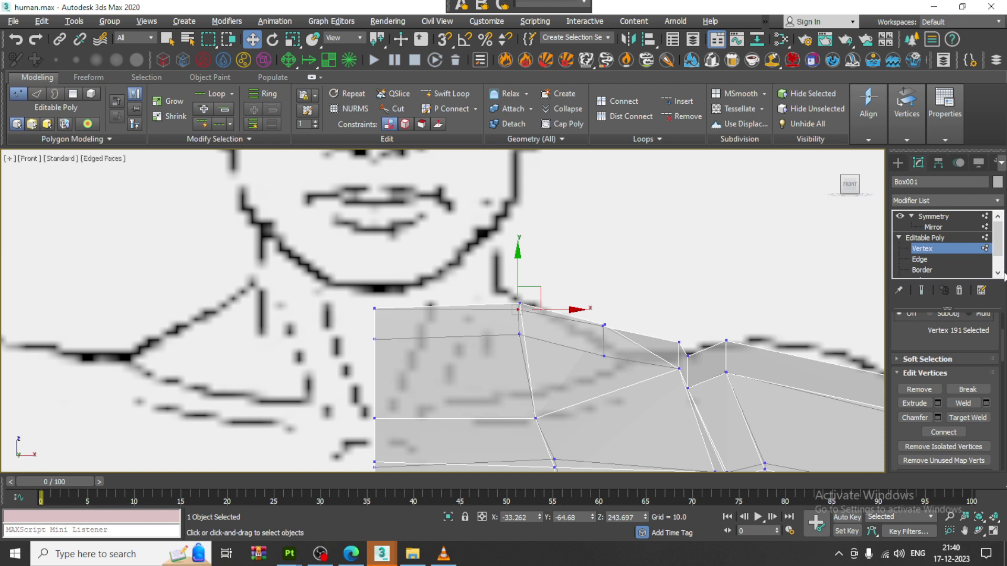
Remove the outer polygons from the selection and extrude the two inner neck-top polygons with a height of 8.002
{"action": "left_click", "coordinate": [999, 273]}
{"action": "left_click", "coordinate": [930, 270]}
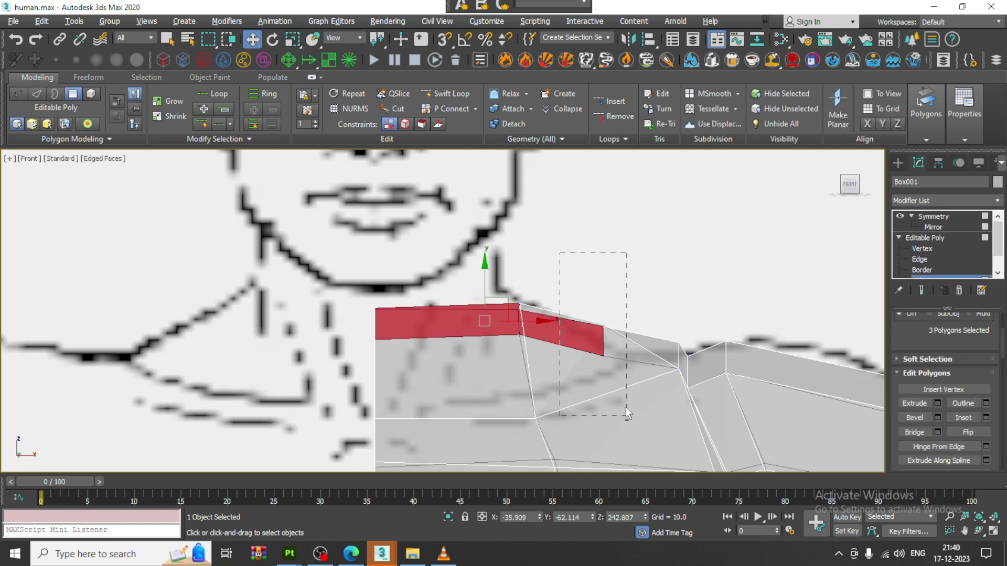
{"action": "left_click_drag", "start_coordinate": [627, 413], "coordinate": [627, 414], "text": "alt"}
{"action": "left_click", "coordinate": [938, 404]}
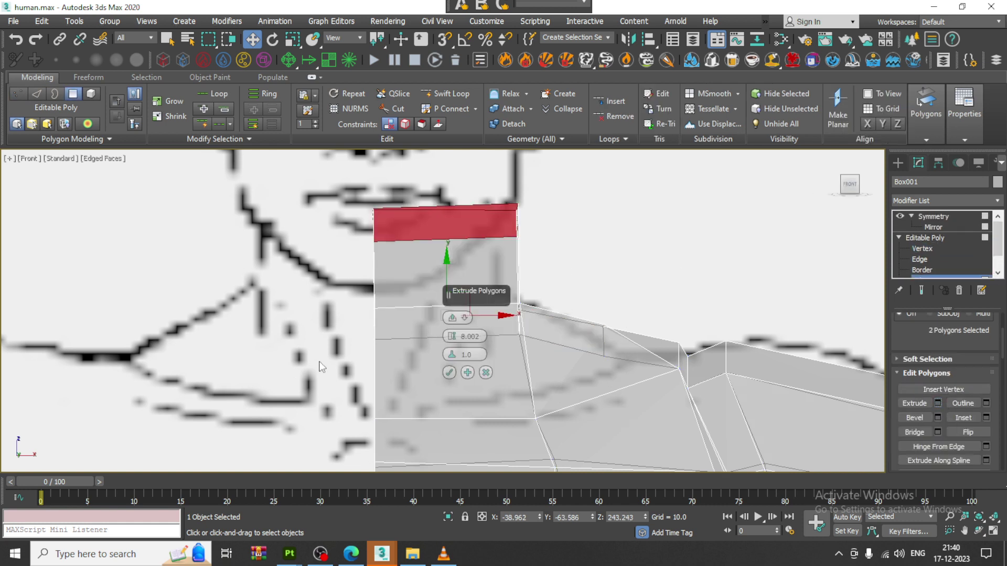
{"action": "left_click", "coordinate": [449, 373]}
Move the extruded neck's front, middle and back top vertices in the side view to follow the drawn jaw and nape
{"action": "key", "text": "alt+w"}
{"action": "middle_click", "coordinate": [275, 361]}
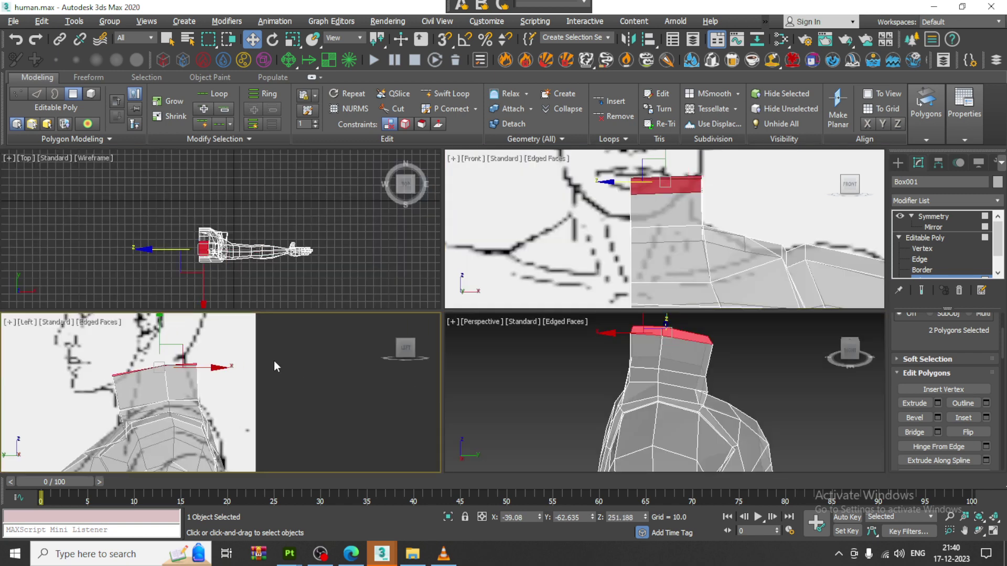
{"action": "key", "text": "alt+w"}
{"action": "middle_click_drag", "start_coordinate": [350, 338], "coordinate": [387, 343]}
{"action": "scroll", "coordinate": [354, 350], "scroll_direction": "up", "scroll_amount": 2}
{"action": "key", "text": "1"}
{"action": "left_click_drag", "start_coordinate": [183, 219], "coordinate": [245, 274]}
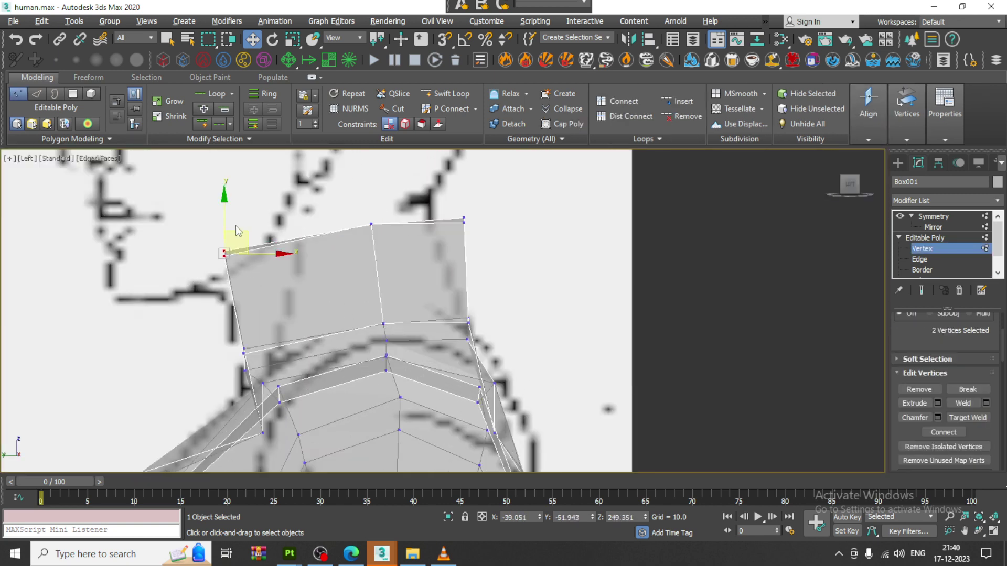
{"action": "left_click_drag", "start_coordinate": [225, 219], "coordinate": [229, 246]}
{"action": "left_click_drag", "start_coordinate": [311, 203], "coordinate": [413, 259]}
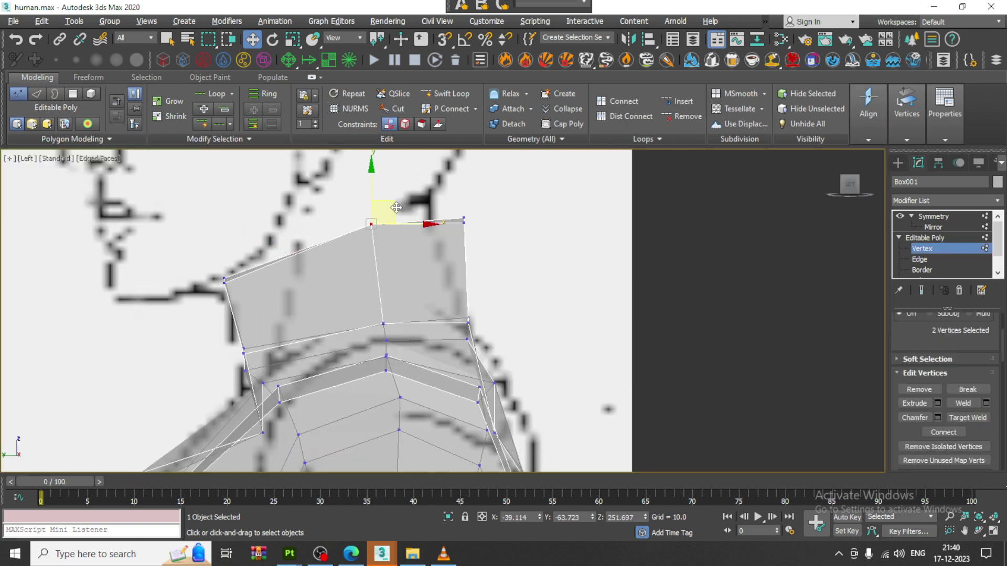
{"action": "left_click_drag", "start_coordinate": [395, 204], "coordinate": [376, 217]}
{"action": "left_click_drag", "start_coordinate": [441, 187], "coordinate": [489, 258]}
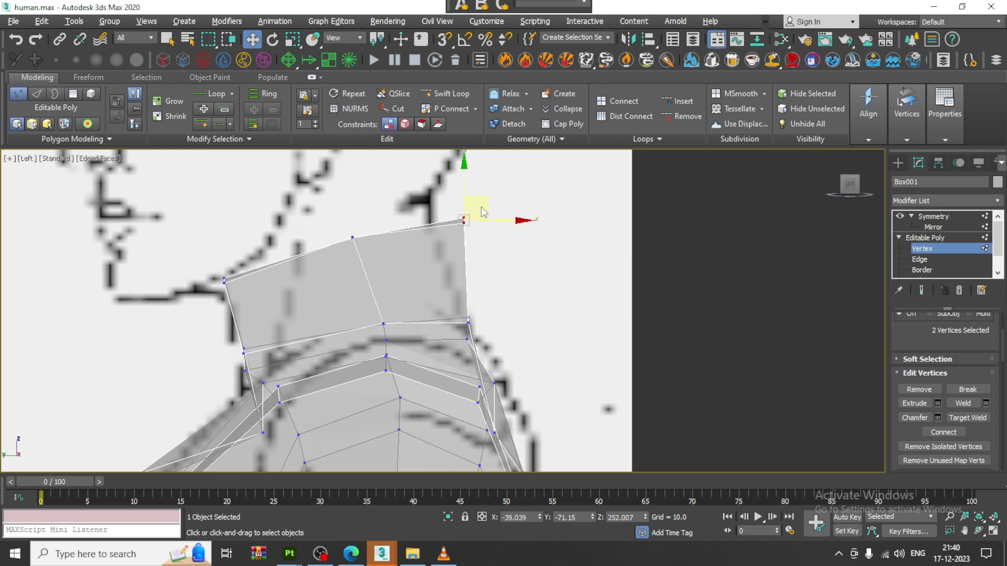
{"action": "left_click_drag", "start_coordinate": [478, 200], "coordinate": [448, 179]}
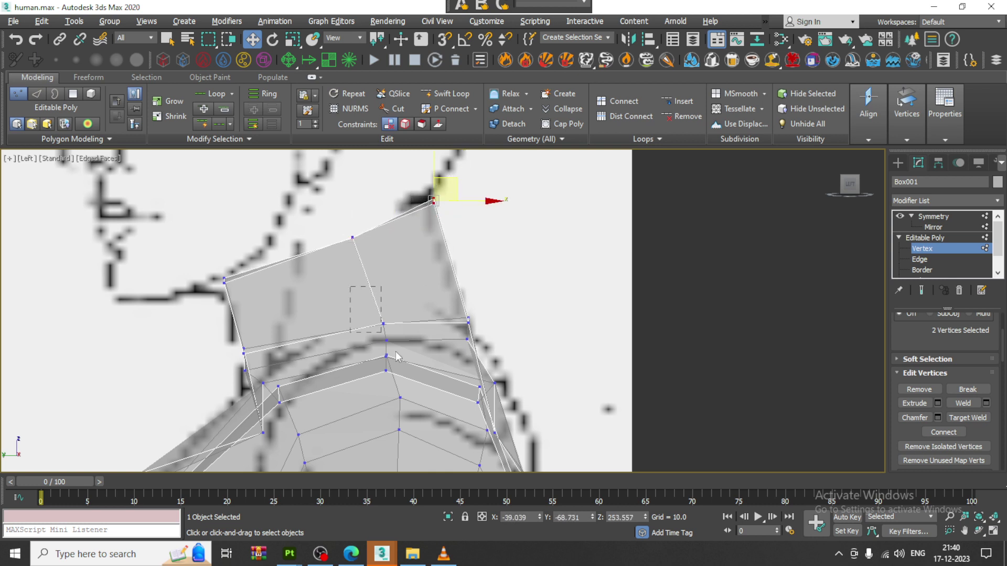
Shift the middle vertices of the neck base and shoulder slightly forward and lower the neck's top back vertices
{"action": "left_click_drag", "start_coordinate": [395, 352], "coordinate": [408, 382]}
{"action": "left_click_drag", "start_coordinate": [417, 345], "coordinate": [409, 346]}
{"action": "left_click_drag", "start_coordinate": [429, 447], "coordinate": [426, 417]}
{"action": "left_click", "coordinate": [432, 200]}
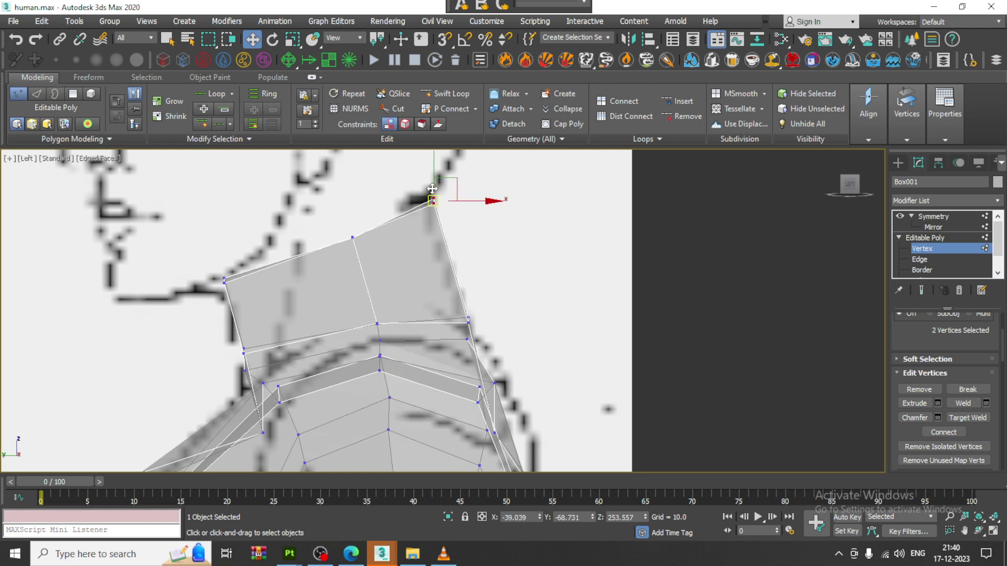
{"action": "left_click_drag", "start_coordinate": [430, 168], "coordinate": [431, 176]}
Delete the two polygons on the mirror side of the second neck extrusion
{"action": "key", "text": "alt+w"}
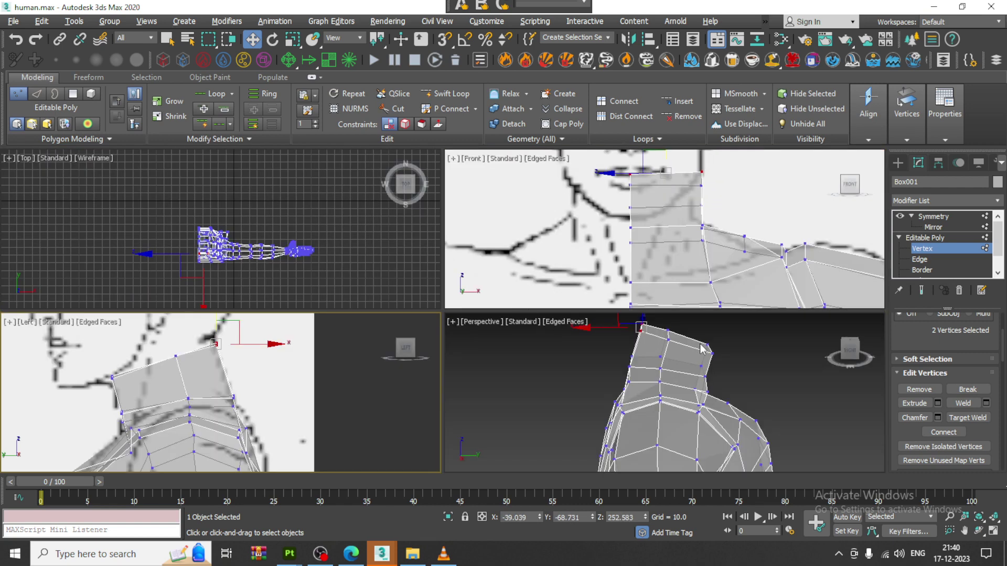
{"action": "key", "text": "alt+w"}
{"action": "middle_click_drag", "start_coordinate": [634, 348], "coordinate": [499, 354], "text": "alt"}
{"action": "scroll", "coordinate": [498, 280], "scroll_direction": "up", "scroll_amount": 4}
{"action": "scroll", "coordinate": [499, 354], "scroll_direction": "up", "scroll_amount": 2}
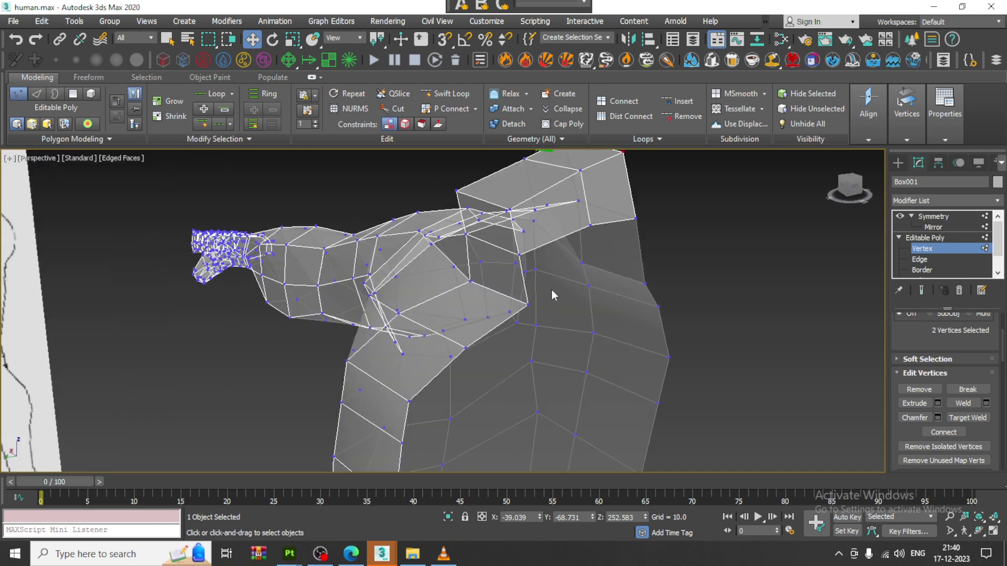
{"action": "key", "text": "4"}
{"action": "left_click", "coordinate": [599, 194]}
{"action": "left_click", "coordinate": [552, 211], "text": "ctrl"}
{"action": "key", "text": "Delete"}
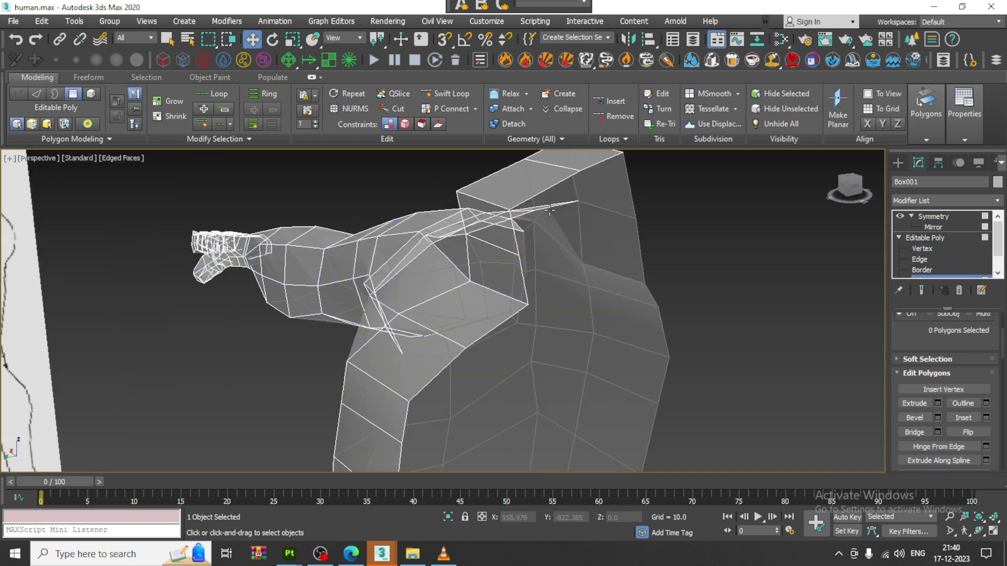
Turn off see-through display and enable NURMS smoothing to inspect the neck and shoulder shape
{"action": "key", "text": "alt+x"}
{"action": "scroll", "coordinate": [552, 210], "scroll_direction": "down", "scroll_amount": 5}
{"action": "middle_click_drag", "start_coordinate": [551, 210], "coordinate": [619, 236], "text": "alt"}
{"action": "scroll", "coordinate": [550, 236], "scroll_direction": "up", "scroll_amount": 4}
{"action": "middle_click_drag", "start_coordinate": [551, 236], "coordinate": [535, 341]}
{"action": "middle_click_drag", "start_coordinate": [535, 341], "coordinate": [468, 310], "text": "alt"}
{"action": "middle_click_drag", "start_coordinate": [616, 344], "coordinate": [515, 343], "text": "alt"}
{"action": "right_click", "coordinate": [515, 344]}
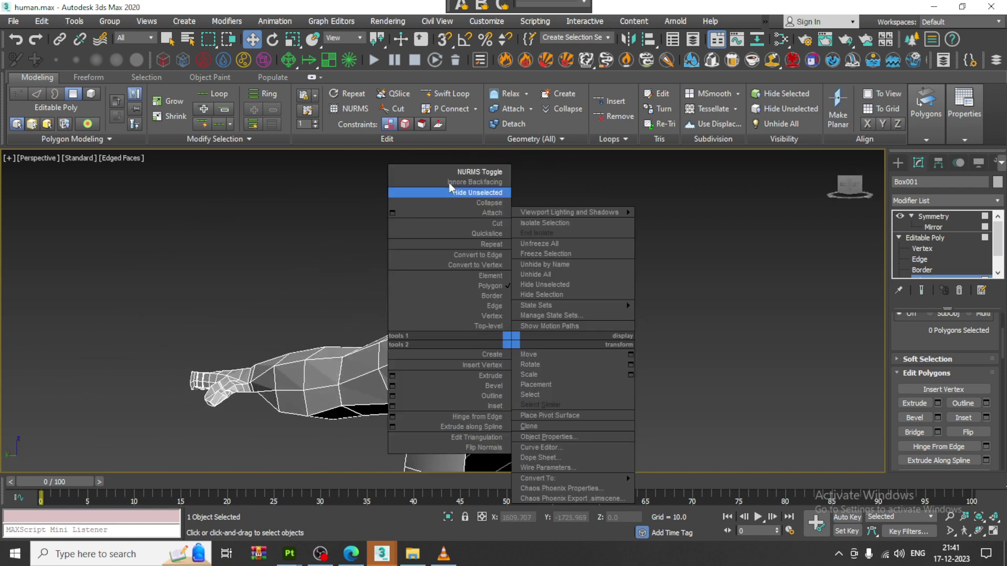
{"action": "left_click", "coordinate": [449, 182]}
{"action": "scroll", "coordinate": [530, 294], "scroll_direction": "up", "scroll_amount": 5}
{"action": "scroll", "coordinate": [543, 329], "scroll_direction": "up", "scroll_amount": 4}
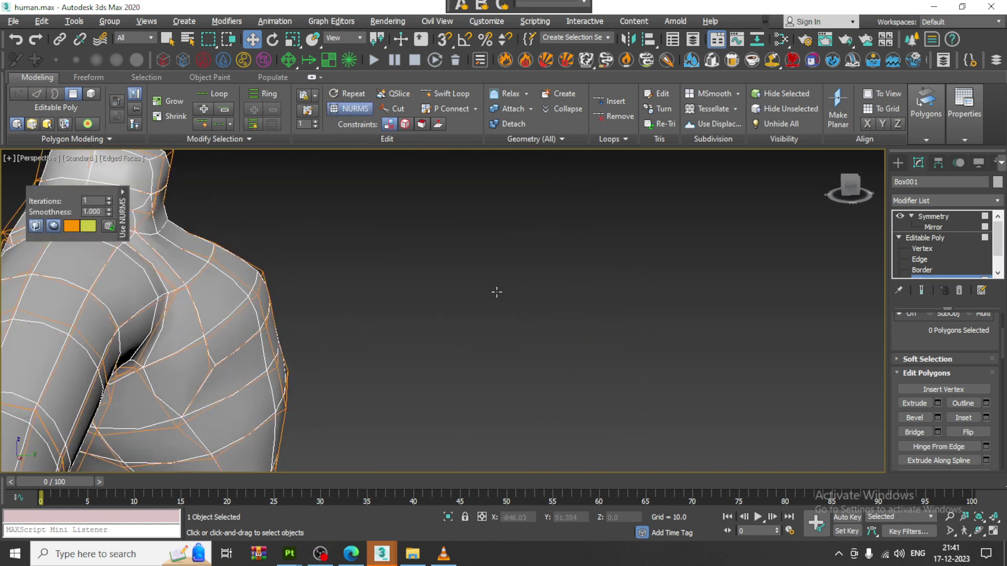
Raise the five vertices at the front of the collarbone slightly in the side view to fit the drawn upper chest
{"action": "key", "text": "alt+w"}
{"action": "middle_click_drag", "start_coordinate": [261, 390], "coordinate": [266, 385]}
{"action": "key", "text": "alt+w"}
{"action": "middle_click_drag", "start_coordinate": [351, 331], "coordinate": [554, 157]}
{"action": "scroll", "coordinate": [403, 309], "scroll_direction": "down", "scroll_amount": 3}
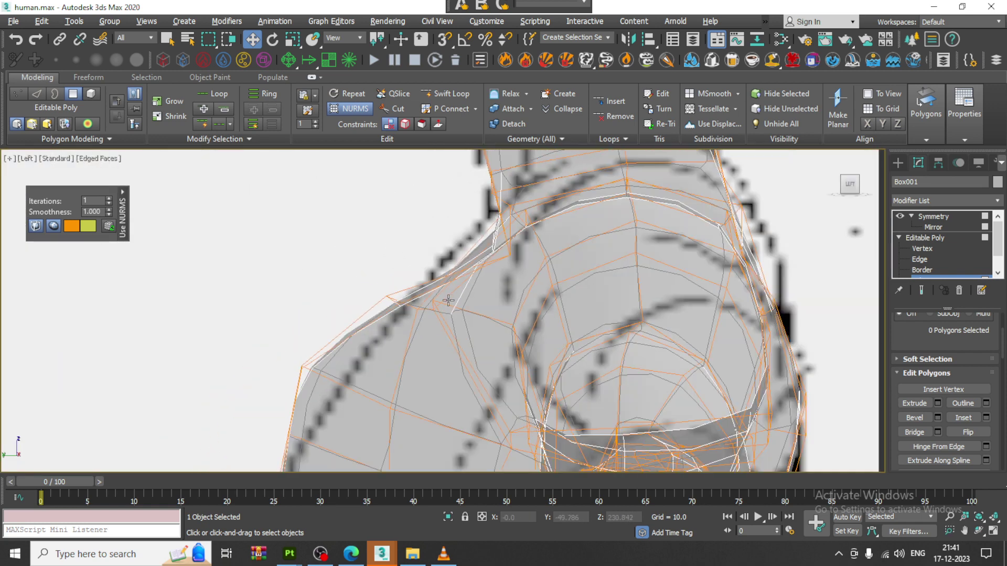
{"action": "middle_click_drag", "start_coordinate": [447, 301], "coordinate": [471, 320]}
{"action": "key", "text": "1"}
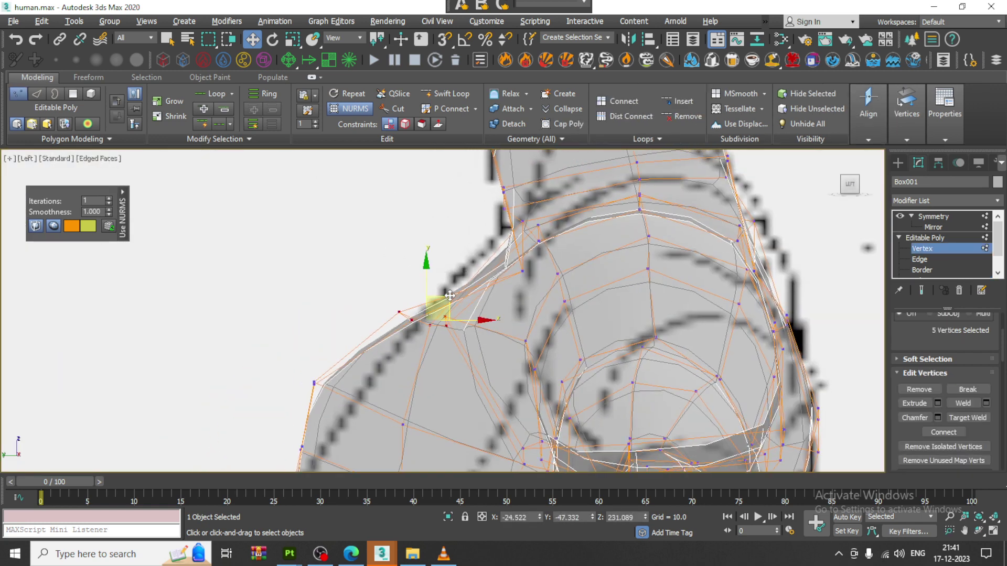
{"action": "left_click_drag", "start_coordinate": [450, 296], "coordinate": [451, 280]}
Fit two upper chest vertices to the drawn chest outline, and move the two front neck-base vertices forward and up
{"action": "middle_click_drag", "start_coordinate": [398, 278], "coordinate": [455, 215]}
{"action": "left_click_drag", "start_coordinate": [243, 292], "coordinate": [450, 334]}
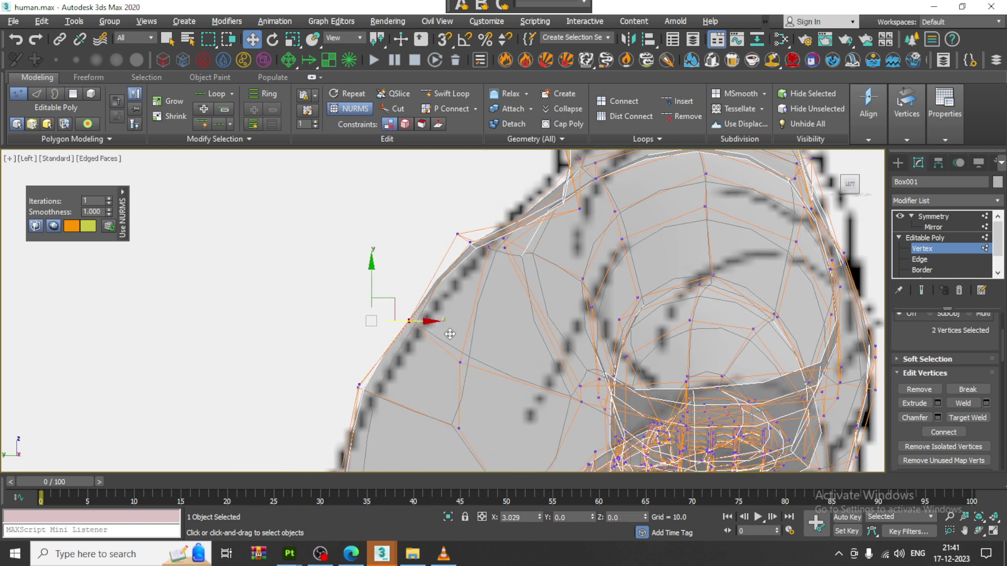
{"action": "middle_click_drag", "start_coordinate": [450, 335], "coordinate": [452, 430]}
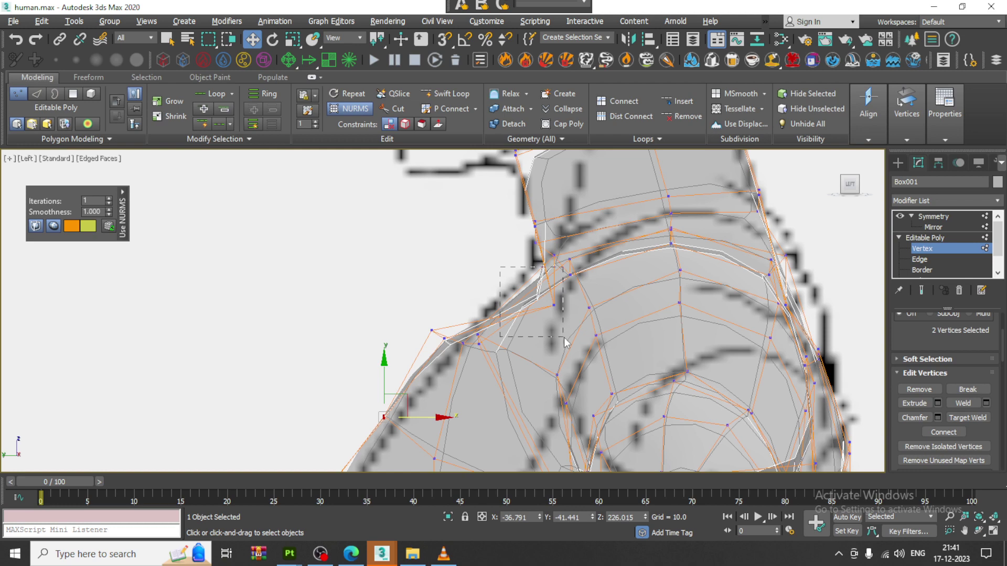
{"action": "left_click_drag", "start_coordinate": [565, 341], "coordinate": [565, 339]}
{"action": "left_click_drag", "start_coordinate": [571, 283], "coordinate": [548, 270]}
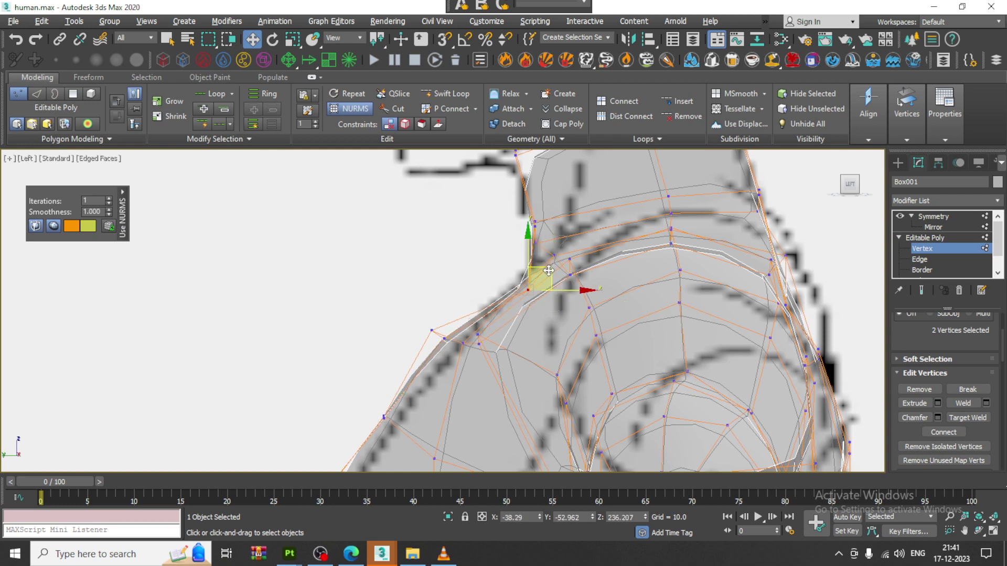
Disable NURMS smoothing on the body mesh after checking it in the perspective view
{"action": "key", "text": "alt+w"}
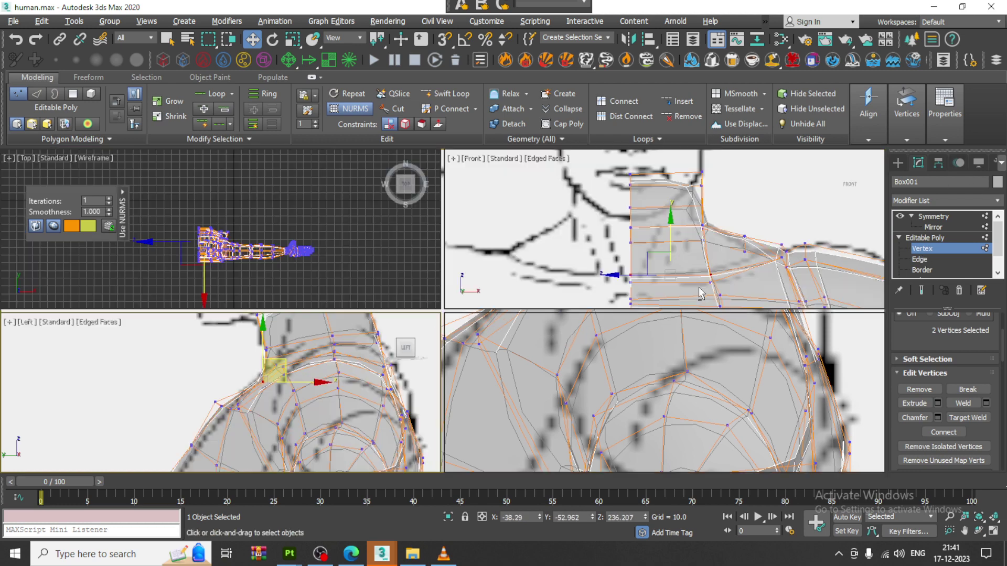
{"action": "middle_click", "coordinate": [612, 326]}
{"action": "key", "text": "alt+w"}
{"action": "middle_click_drag", "start_coordinate": [558, 313], "coordinate": [358, 241], "text": "alt"}
{"action": "right_click", "coordinate": [358, 241]}
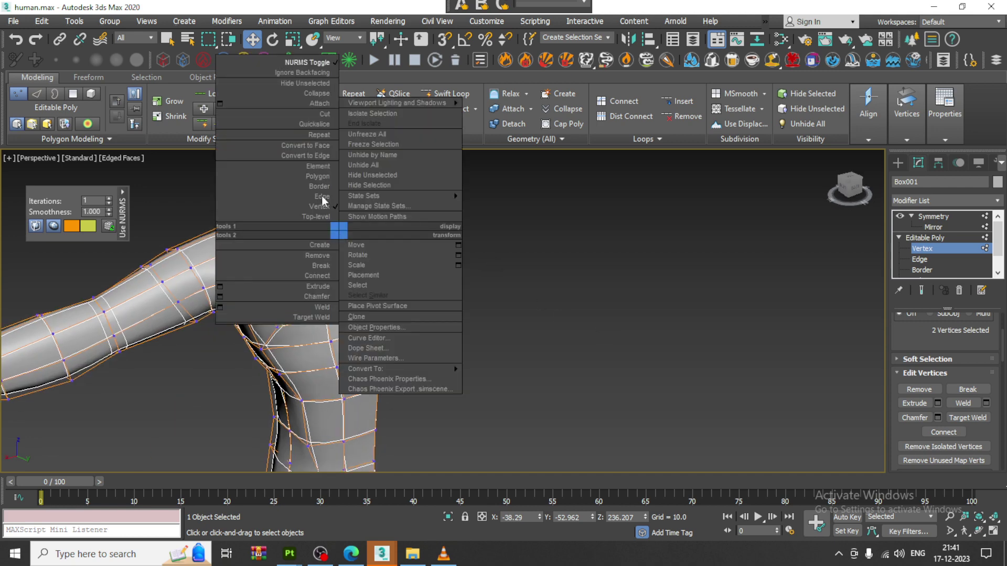
{"action": "left_click", "coordinate": [324, 70]}
{"action": "middle_click_drag", "start_coordinate": [558, 328], "coordinate": [663, 393]}
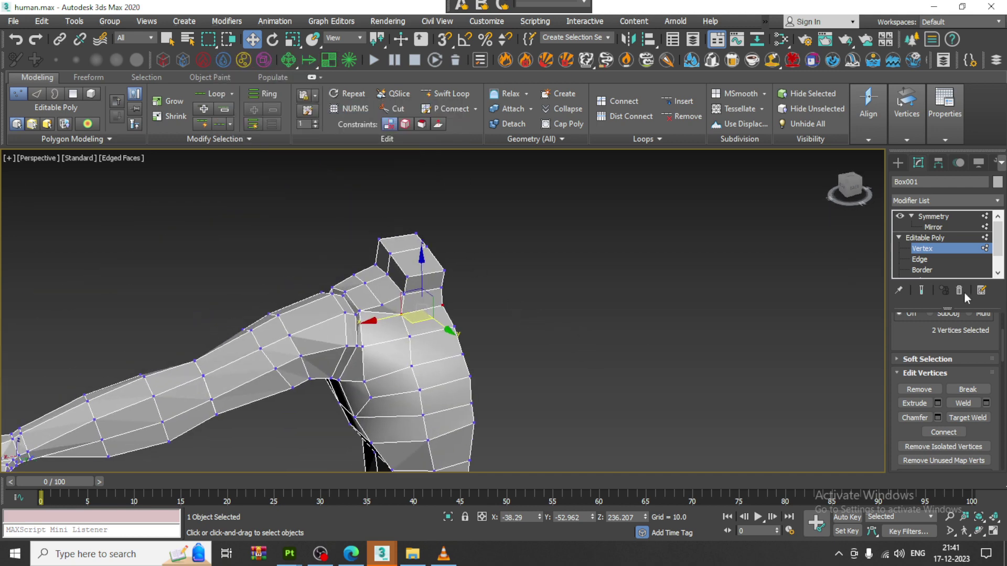
Select the two polygons capping the neck and make the mesh see-through against the front and side head drawings
{"action": "key", "text": "4"}
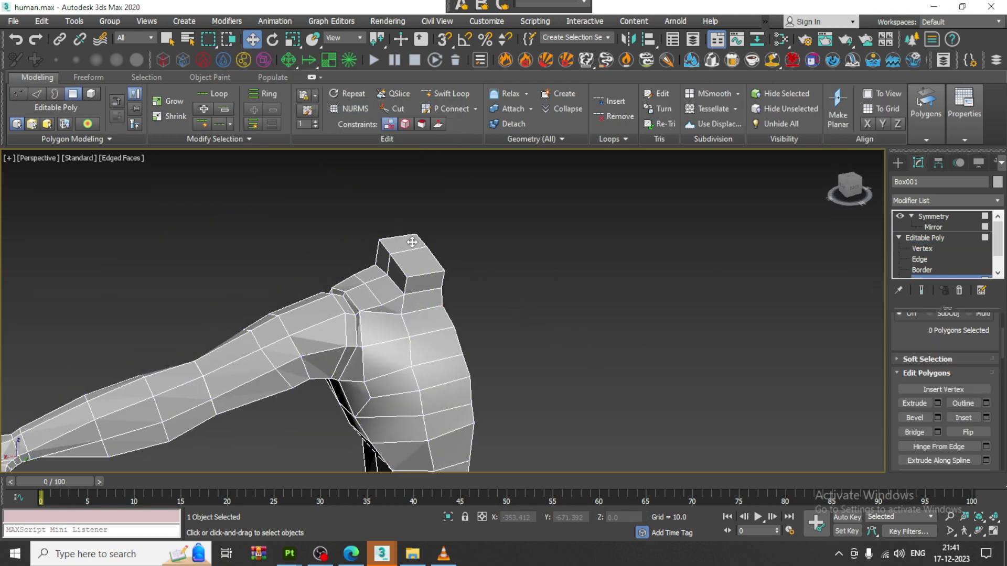
{"action": "left_click", "coordinate": [412, 242]}
{"action": "left_click", "coordinate": [420, 265], "text": "ctrl"}
{"action": "key", "text": "alt+w"}
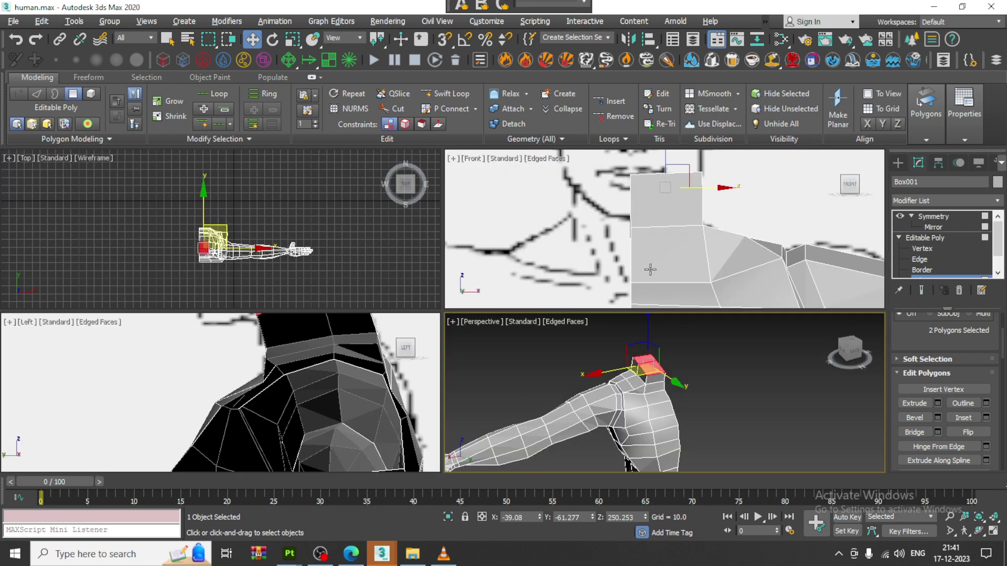
{"action": "middle_click_drag", "start_coordinate": [650, 269], "coordinate": [632, 285]}
{"action": "middle_click_drag", "start_coordinate": [326, 382], "coordinate": [319, 383]}
{"action": "key", "text": "alt+w"}
{"action": "scroll", "coordinate": [319, 382], "scroll_direction": "down", "scroll_amount": 4}
{"action": "middle_click_drag", "start_coordinate": [385, 361], "coordinate": [404, 369]}
{"action": "middle_click_drag", "start_coordinate": [466, 286], "coordinate": [461, 338]}
{"action": "key", "text": "alt+w"}
{"action": "middle_click_drag", "start_coordinate": [503, 267], "coordinate": [494, 300]}
{"action": "key", "text": "alt+w"}
{"action": "key", "text": "alt+w"}
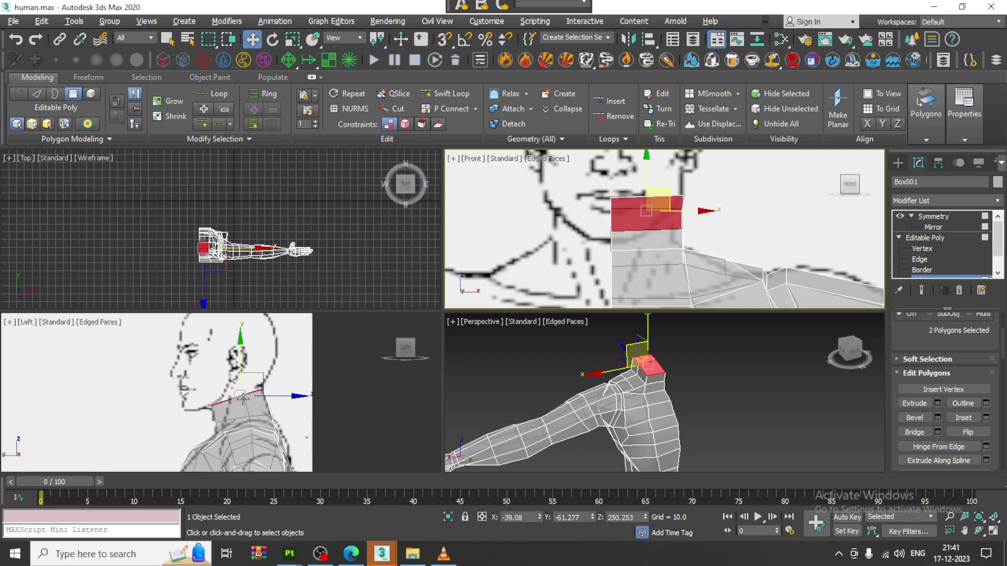
Extrude the two neck cap polygons upward by 8.929
{"action": "middle_click_drag", "start_coordinate": [243, 399], "coordinate": [217, 401]}
{"action": "key", "text": "alt+w"}
{"action": "scroll", "coordinate": [254, 364], "scroll_direction": "up", "scroll_amount": 2}
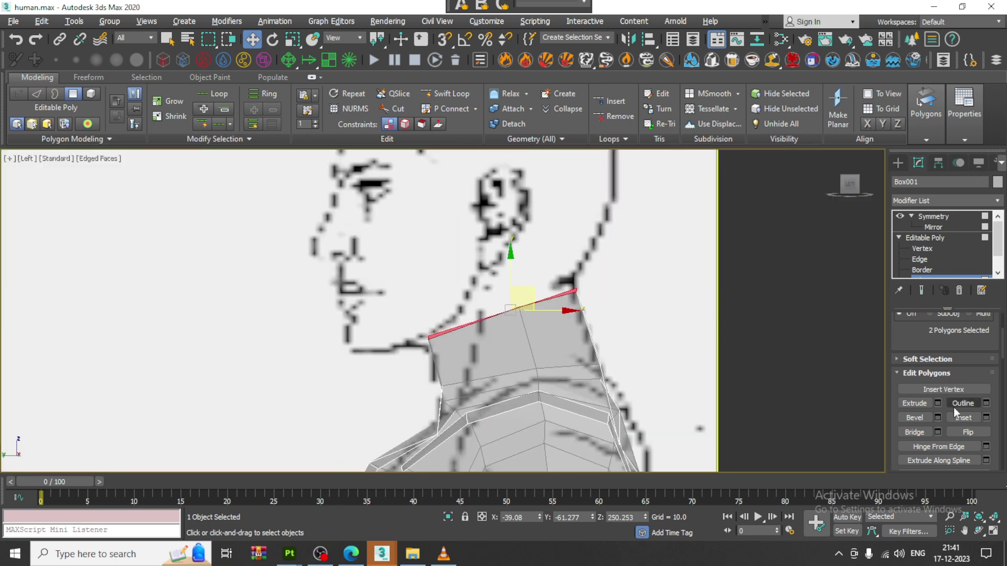
{"action": "left_click", "coordinate": [938, 403]}
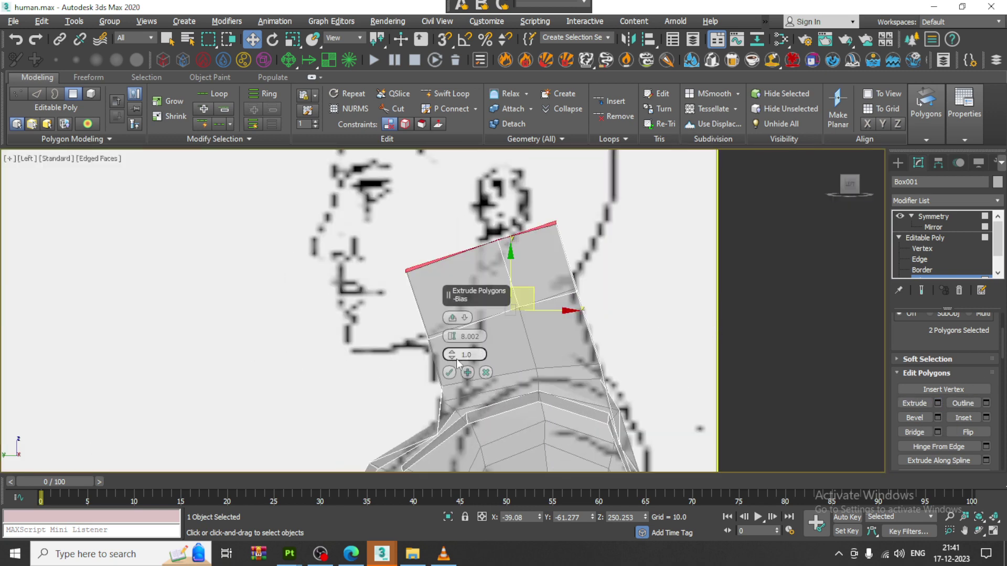
{"action": "left_click_drag", "start_coordinate": [452, 338], "coordinate": [452, 323]}
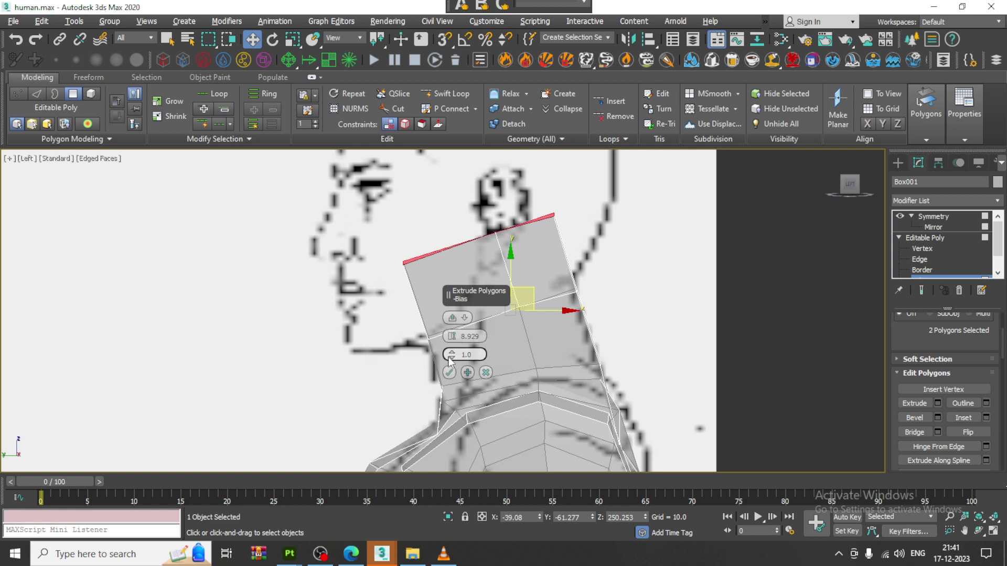
{"action": "left_click", "coordinate": [449, 372]}
Rotate the extruded top polygons in the side view to bring them closer to horizontal
{"action": "scroll", "coordinate": [524, 293], "scroll_direction": "down", "scroll_amount": 3}
{"action": "key", "text": "e"}
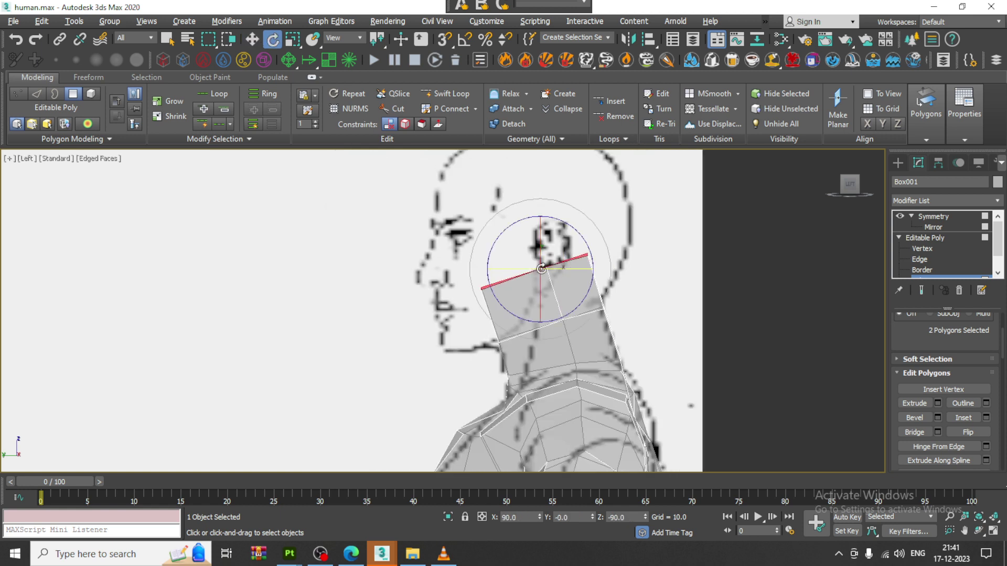
{"action": "left_click_drag", "start_coordinate": [606, 240], "coordinate": [603, 268]}
{"action": "key", "text": "w"}
Adjust the top vertices of the extrusion in the side view, raising the middle and back pairs into a gentle slope
{"action": "scroll", "coordinate": [550, 294], "scroll_direction": "up", "scroll_amount": 2}
{"action": "key", "text": "1"}
{"action": "left_click_drag", "start_coordinate": [452, 249], "coordinate": [481, 222]}
{"action": "left_click_drag", "start_coordinate": [585, 265], "coordinate": [589, 272]}
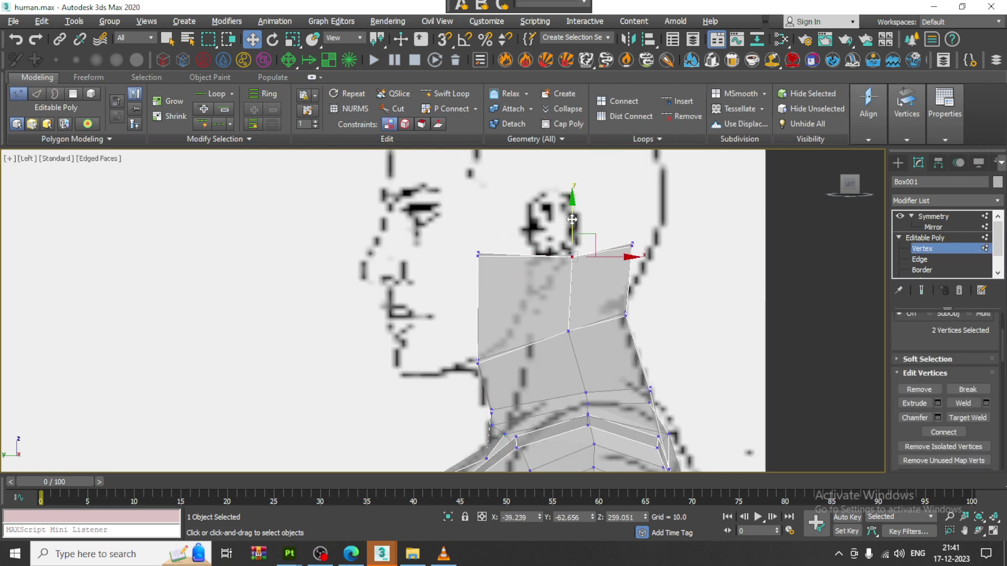
{"action": "left_click_drag", "start_coordinate": [572, 222], "coordinate": [572, 209]}
{"action": "left_click_drag", "start_coordinate": [633, 233], "coordinate": [631, 211]}
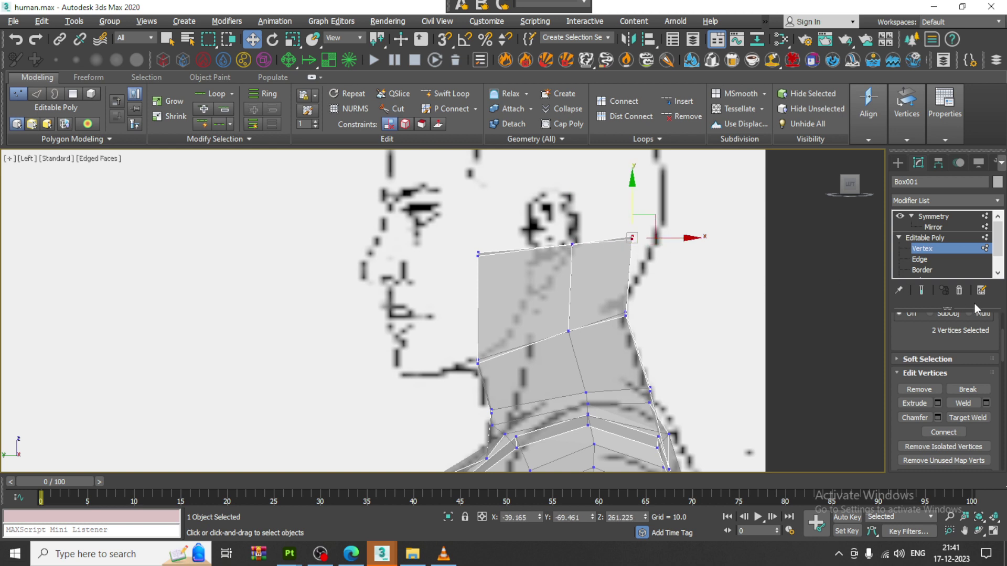
Extrude the two top polygons again by 8.929 toward the forehead
{"action": "key", "text": "4"}
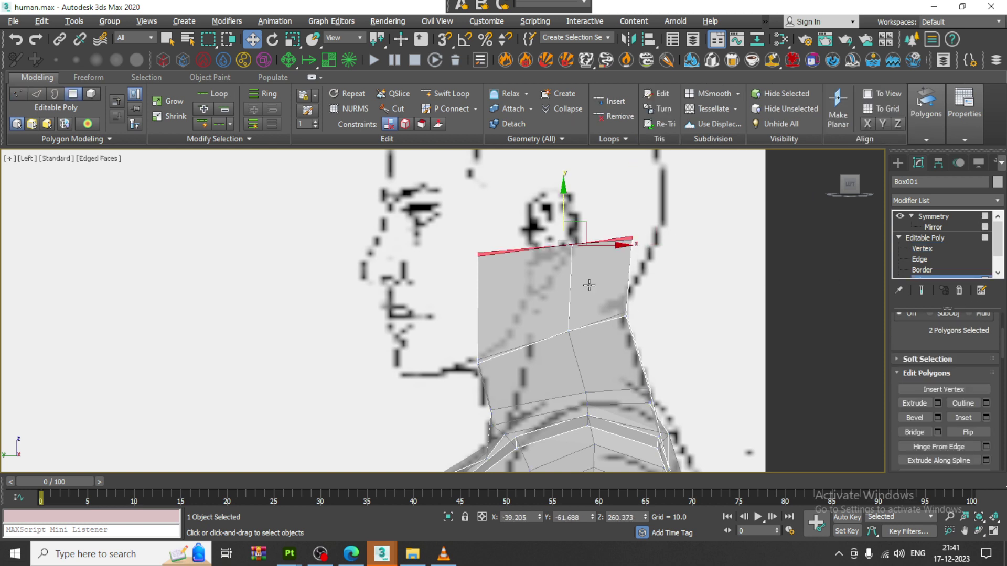
{"action": "left_click", "coordinate": [998, 274]}
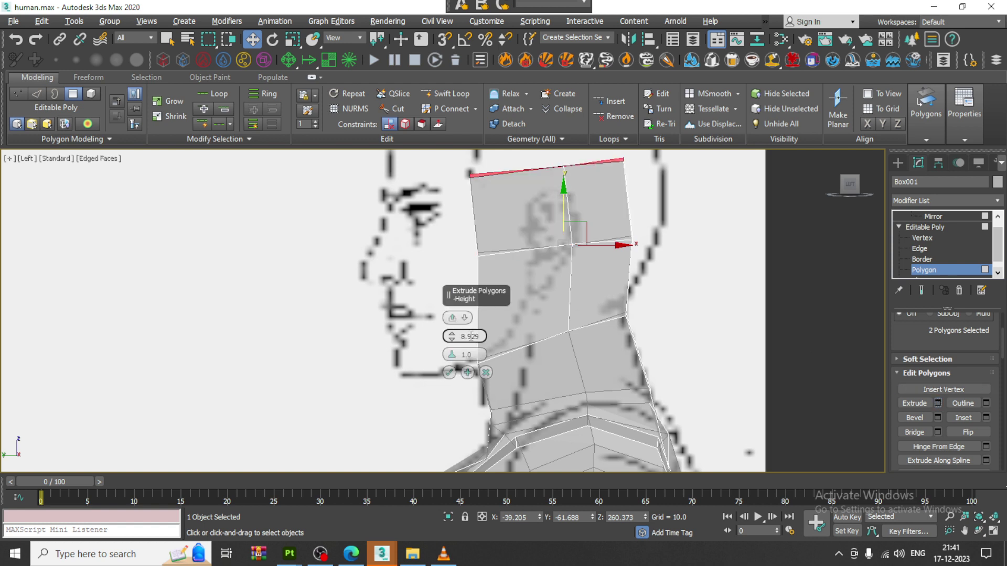
{"action": "left_click", "coordinate": [450, 373]}
Move the newly extruded top polygons slightly up and toward the back of the head in the side view
{"action": "middle_click_drag", "start_coordinate": [603, 272], "coordinate": [610, 366]}
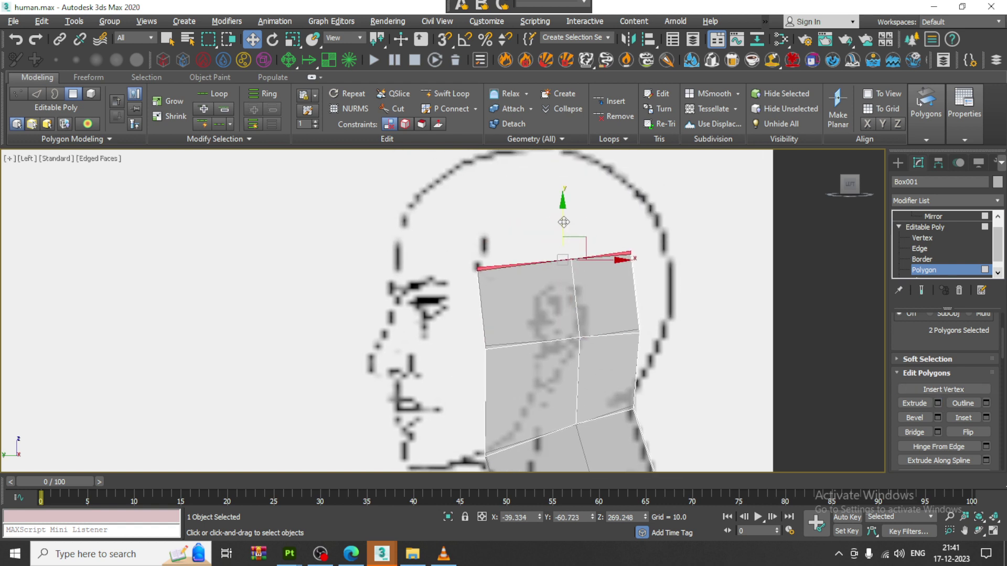
{"action": "left_click_drag", "start_coordinate": [564, 222], "coordinate": [564, 220]}
{"action": "left_click_drag", "start_coordinate": [615, 258], "coordinate": [624, 258]}
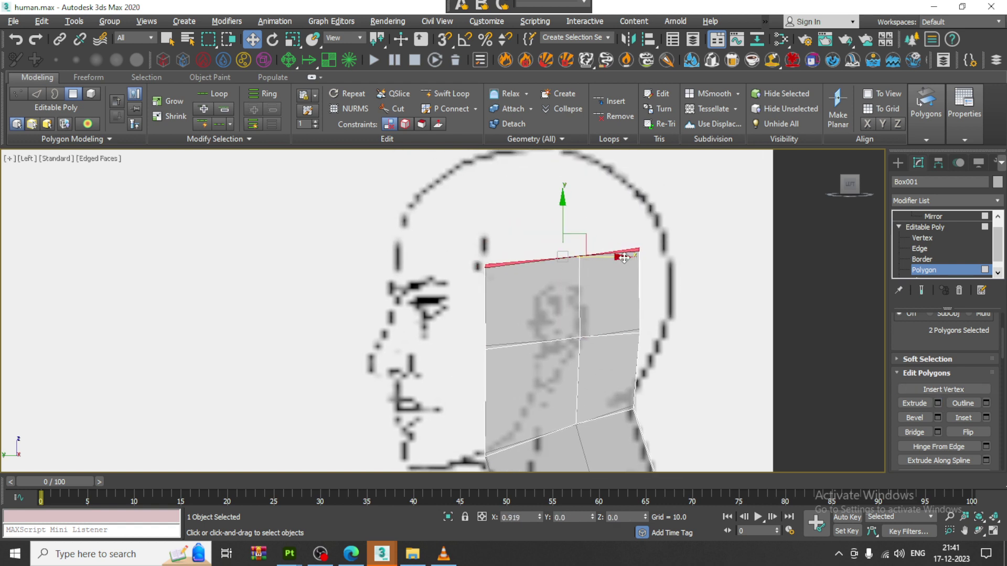
{"action": "key", "text": "r"}
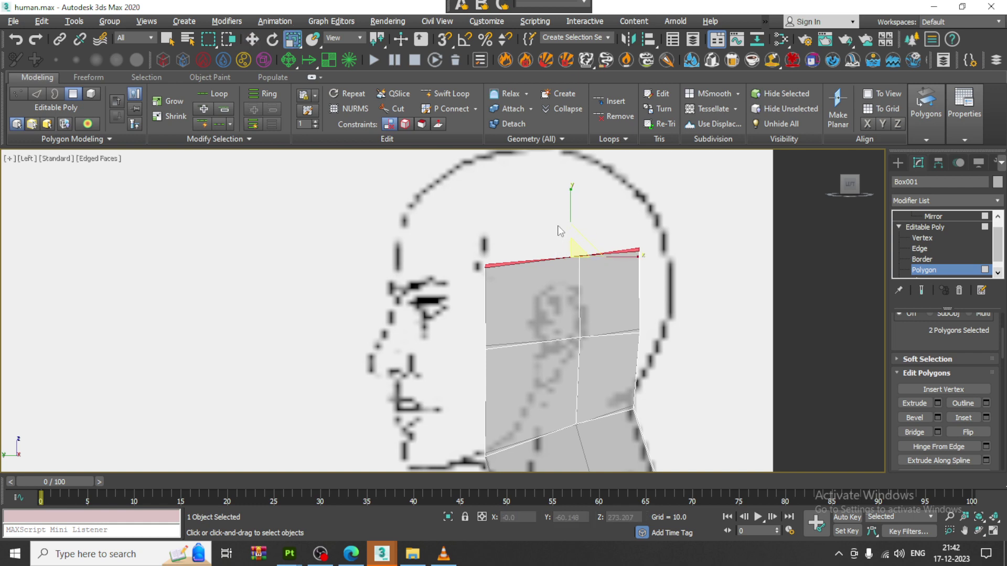
{"action": "key", "text": "w"}
Move the two vertices where the neck meets the shoulder inward in the front view to fit the drawn neck
{"action": "key", "text": "alt+w"}
{"action": "key", "text": "alt+w"}
{"action": "key", "text": "alt+w"}
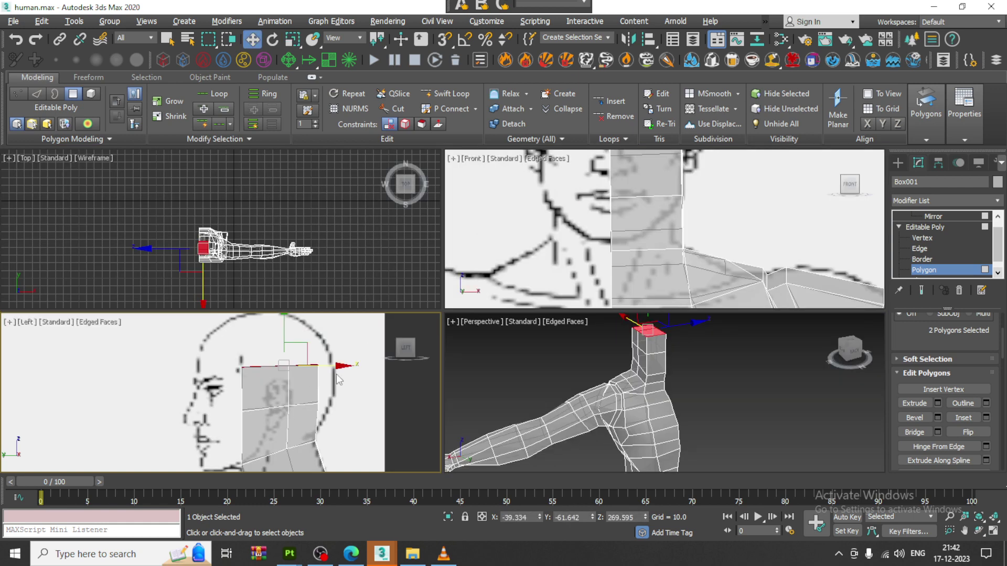
{"action": "key", "text": "alt+w"}
{"action": "middle_click_drag", "start_coordinate": [638, 268], "coordinate": [593, 332]}
{"action": "scroll", "coordinate": [551, 302], "scroll_direction": "down", "scroll_amount": 2}
{"action": "middle_click_drag", "start_coordinate": [531, 277], "coordinate": [536, 295]}
{"action": "middle_click_drag", "start_coordinate": [491, 319], "coordinate": [498, 270]}
{"action": "scroll", "coordinate": [499, 294], "scroll_direction": "up", "scroll_amount": 2}
{"action": "key", "text": "1"}
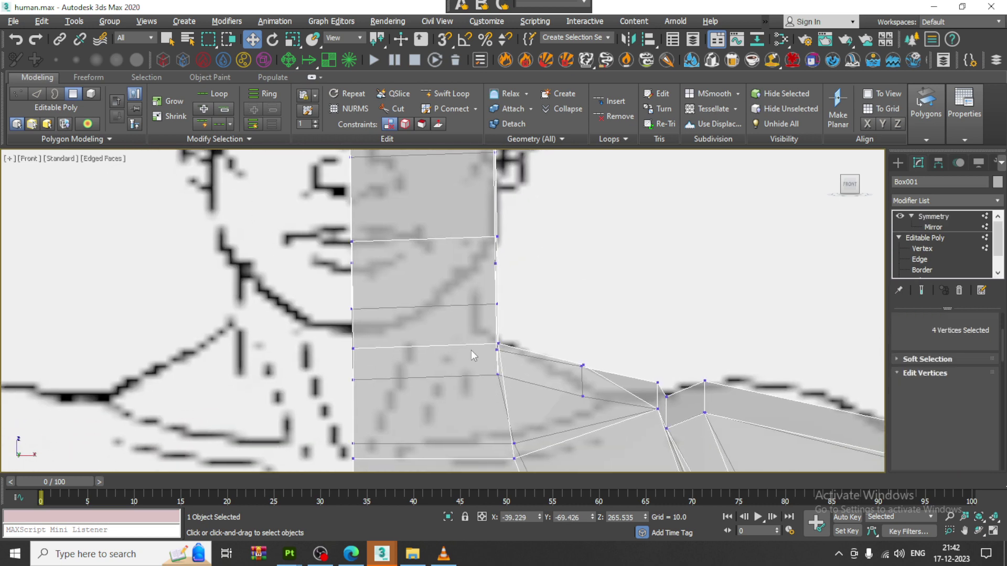
{"action": "left_click_drag", "start_coordinate": [472, 315], "coordinate": [528, 349]}
{"action": "left_click_drag", "start_coordinate": [526, 391], "coordinate": [528, 391]}
{"action": "key", "text": "ctrl+z"}
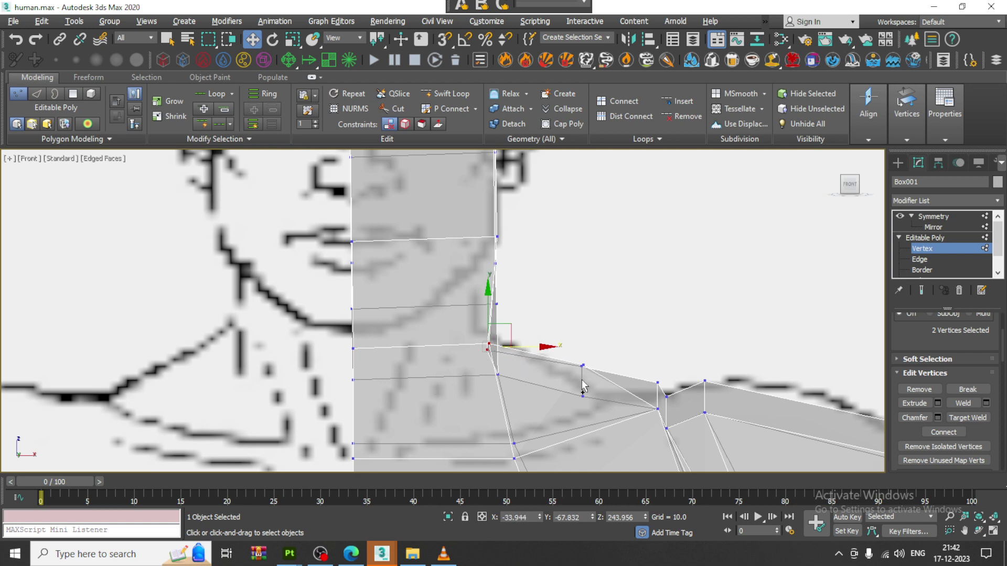
Try to lower the four vertices at mouth height in the front view toward the drawn chin
{"action": "scroll", "coordinate": [567, 309], "scroll_direction": "down", "scroll_amount": 2}
{"action": "middle_click_drag", "start_coordinate": [549, 276], "coordinate": [556, 297]}
{"action": "scroll", "coordinate": [559, 315], "scroll_direction": "up", "scroll_amount": 2}
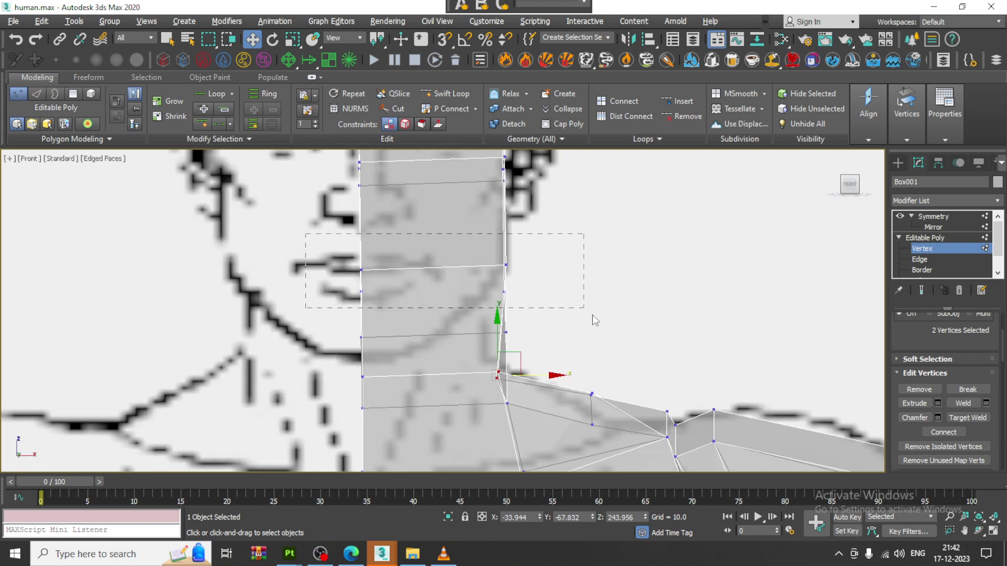
{"action": "left_click_drag", "start_coordinate": [594, 320], "coordinate": [592, 317]}
{"action": "left_click_drag", "start_coordinate": [430, 253], "coordinate": [431, 321]}
{"action": "scroll", "coordinate": [526, 352], "scroll_direction": "up", "scroll_amount": 3}
{"action": "key", "text": "alt+w"}
{"action": "middle_click", "coordinate": [561, 342]}
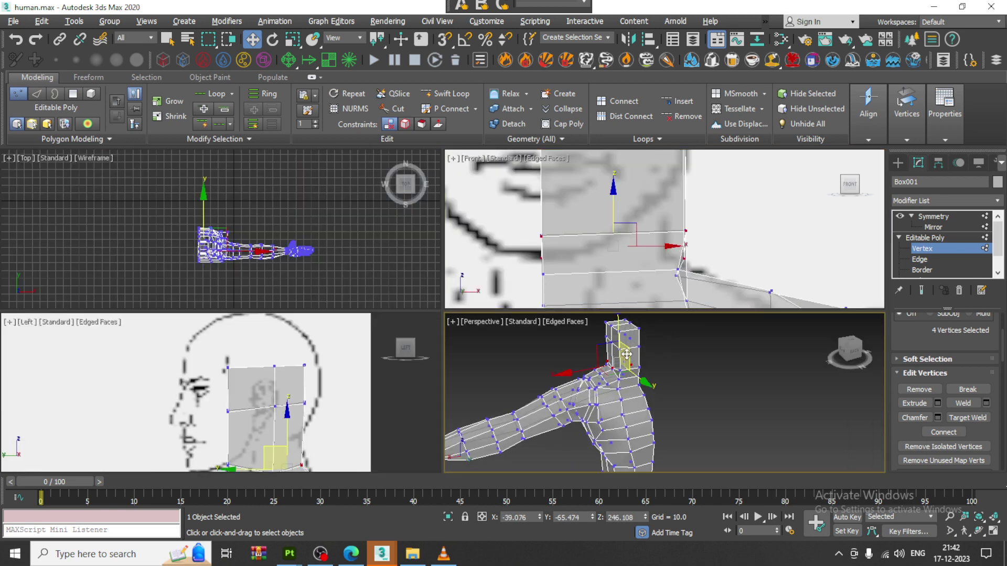
{"action": "key", "text": "alt+w"}
{"action": "middle_click_drag", "start_coordinate": [559, 340], "coordinate": [442, 276], "text": "alt"}
{"action": "key", "text": "ctrl+z"}
Move the single side vertex at chin height inward in the front view to the drawn neck outline
{"action": "key", "text": "alt+w"}
{"action": "right_click", "coordinate": [627, 207]}
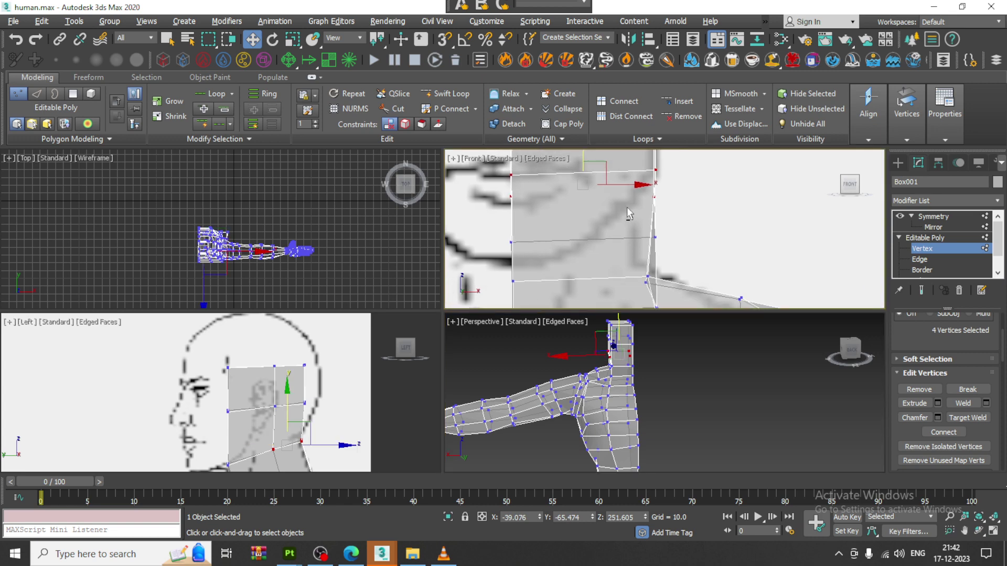
{"action": "key", "text": "alt+w"}
{"action": "scroll", "coordinate": [596, 308], "scroll_direction": "down", "scroll_amount": 2}
{"action": "middle_click_drag", "start_coordinate": [529, 326], "coordinate": [522, 238]}
{"action": "scroll", "coordinate": [523, 238], "scroll_direction": "down", "scroll_amount": 2}
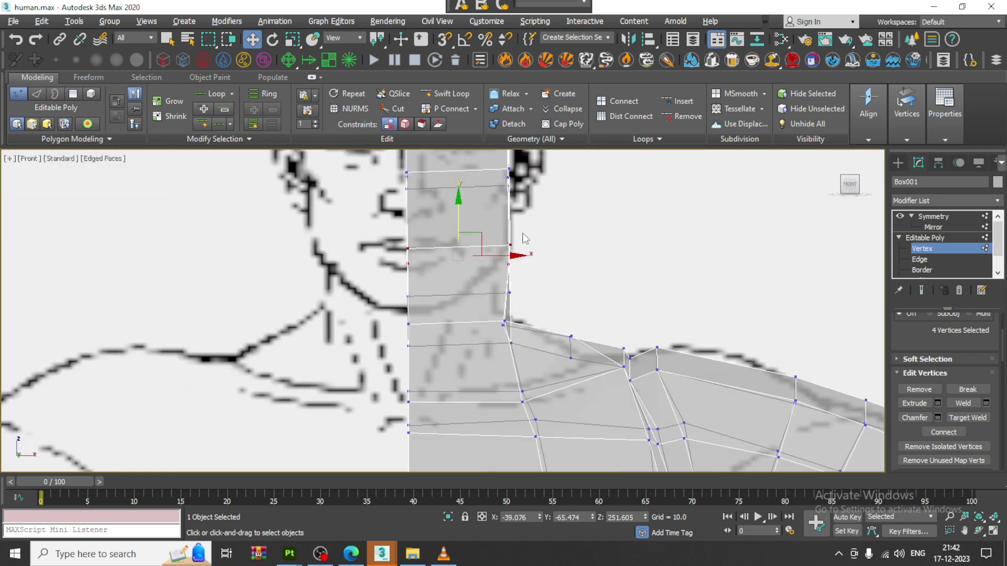
{"action": "scroll", "coordinate": [524, 294], "scroll_direction": "up", "scroll_amount": 5}
{"action": "left_click", "coordinate": [511, 294]}
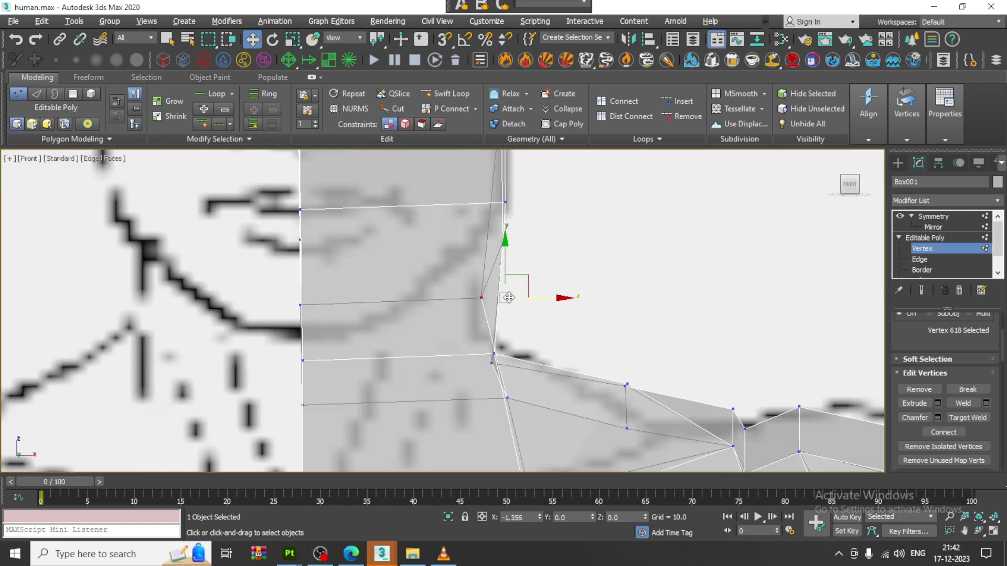
{"action": "left_click_drag", "start_coordinate": [509, 297], "coordinate": [503, 299]}
Shift the neck-base side pair, the front vertex below it and the side vertex just below mouth height inward
{"action": "left_click_drag", "start_coordinate": [479, 379], "coordinate": [481, 377]}
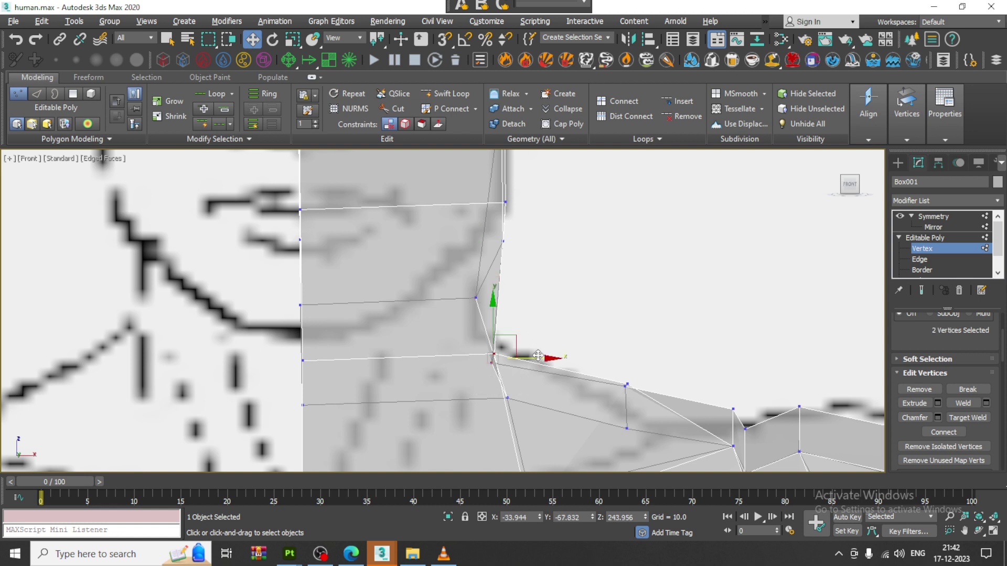
{"action": "left_click_drag", "start_coordinate": [538, 356], "coordinate": [528, 357]}
{"action": "middle_click_drag", "start_coordinate": [566, 349], "coordinate": [552, 310]}
{"action": "left_click", "coordinate": [495, 360]}
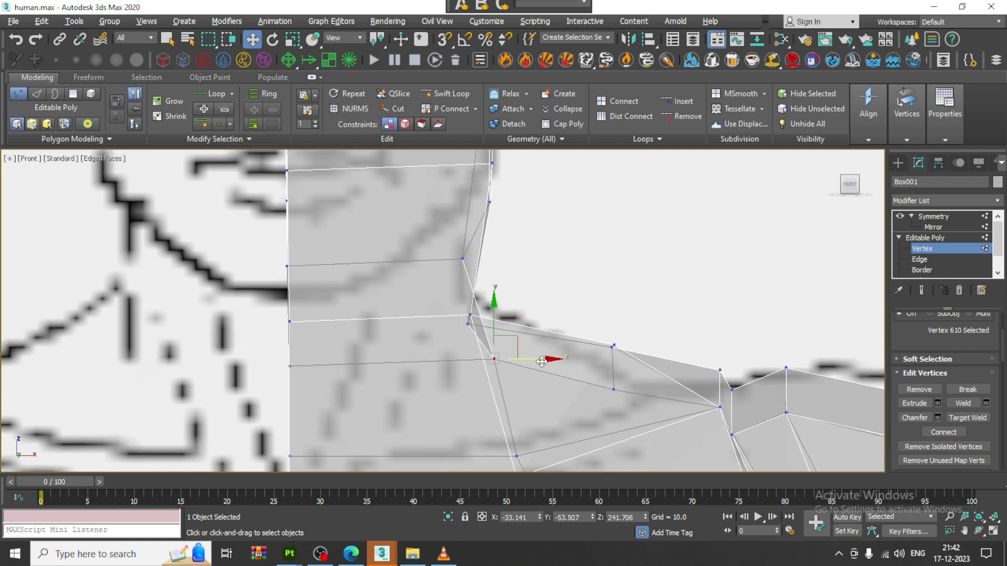
{"action": "left_click_drag", "start_coordinate": [542, 362], "coordinate": [529, 362]}
{"action": "middle_click_drag", "start_coordinate": [537, 304], "coordinate": [528, 435]}
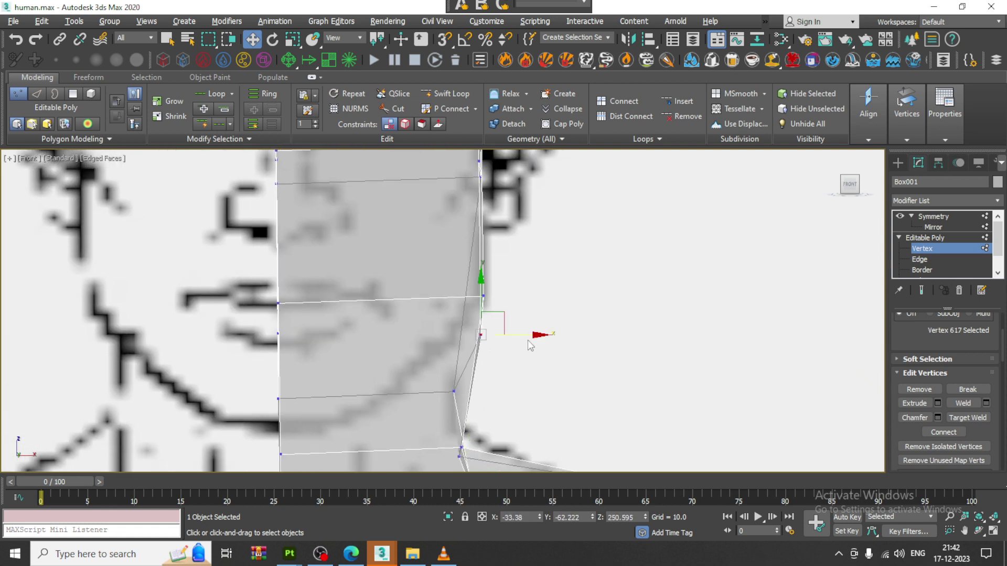
{"action": "left_click_drag", "start_coordinate": [528, 339], "coordinate": [518, 339]}
Extrude the two polygons on top of the head upward by 11.994 to the drawn crown
{"action": "scroll", "coordinate": [515, 438], "scroll_direction": "down", "scroll_amount": 4}
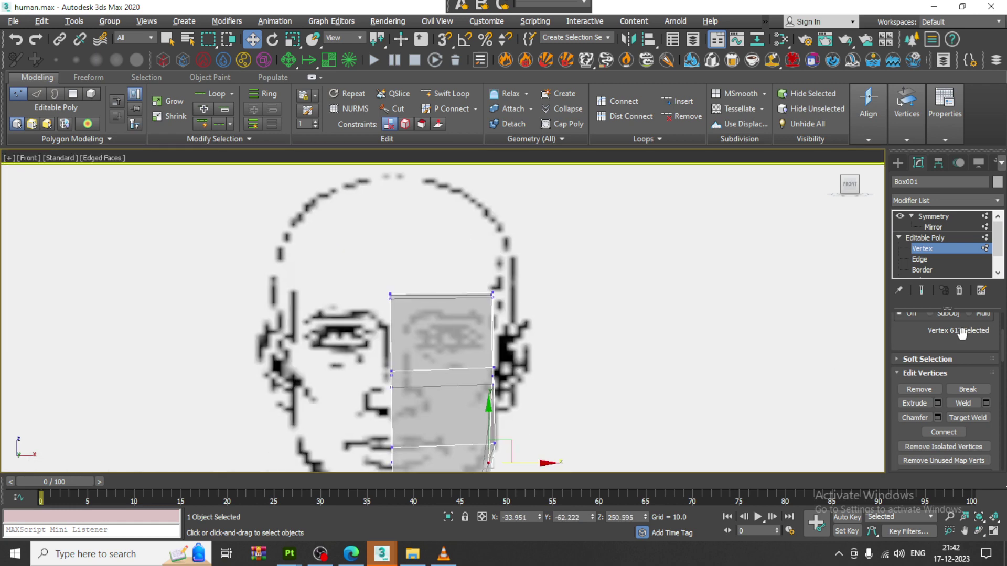
{"action": "left_click", "coordinate": [952, 276]}
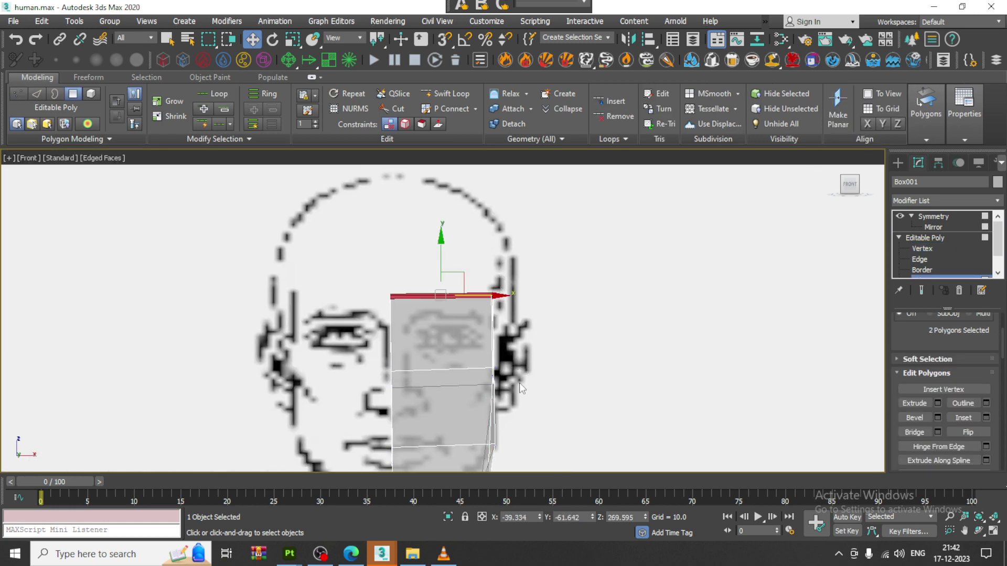
{"action": "key", "text": "alt+w"}
{"action": "middle_click_drag", "start_coordinate": [387, 400], "coordinate": [365, 399]}
{"action": "middle_click_drag", "start_coordinate": [608, 390], "coordinate": [575, 391]}
{"action": "key", "text": "alt+w"}
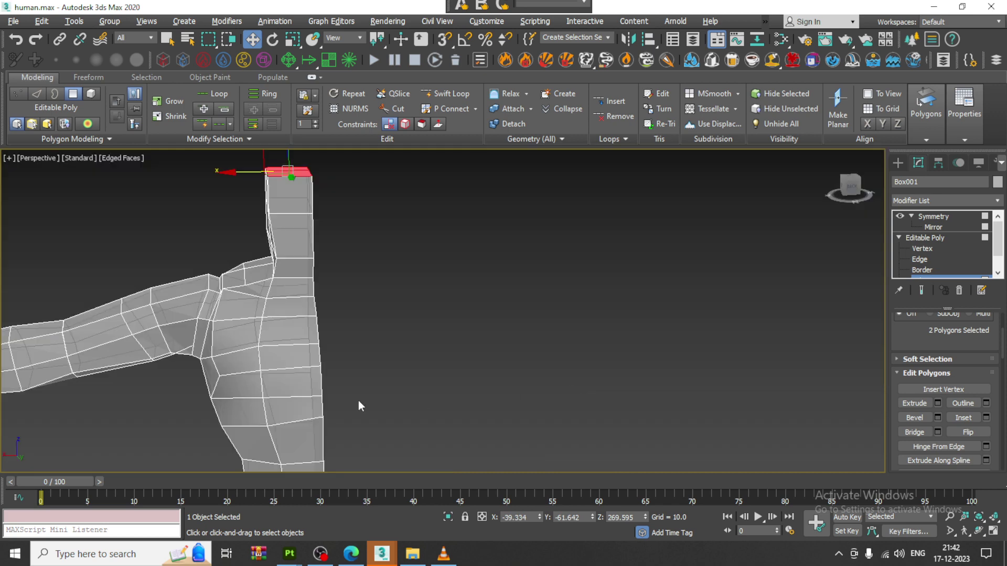
{"action": "key", "text": "alt+w"}
{"action": "middle_click_drag", "start_coordinate": [334, 391], "coordinate": [311, 389]}
{"action": "key", "text": "alt+w"}
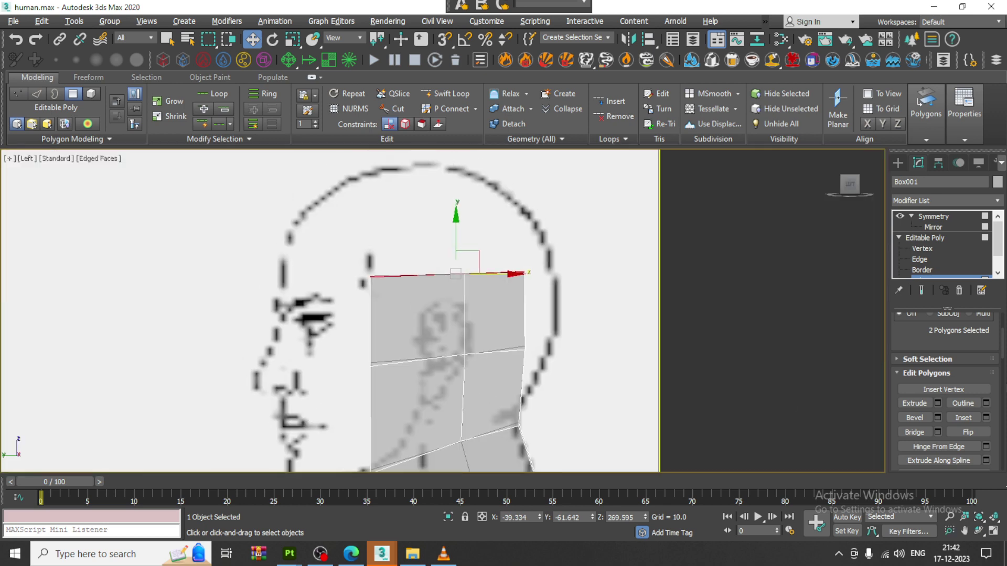
{"action": "left_click", "coordinate": [937, 403]}
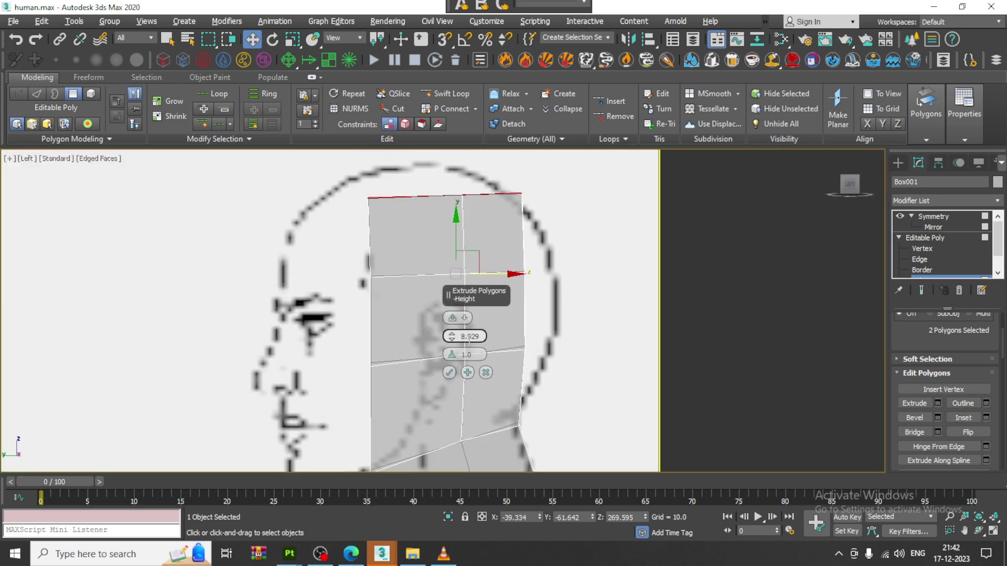
{"action": "mouse_move", "coordinate": [453, 336]}
{"action": "left_mouse_down"}
{"action": "mouse_move", "coordinate": [451, 306]}
{"action": "mouse_move", "coordinate": [445, 348]}
{"action": "left_mouse_up"}
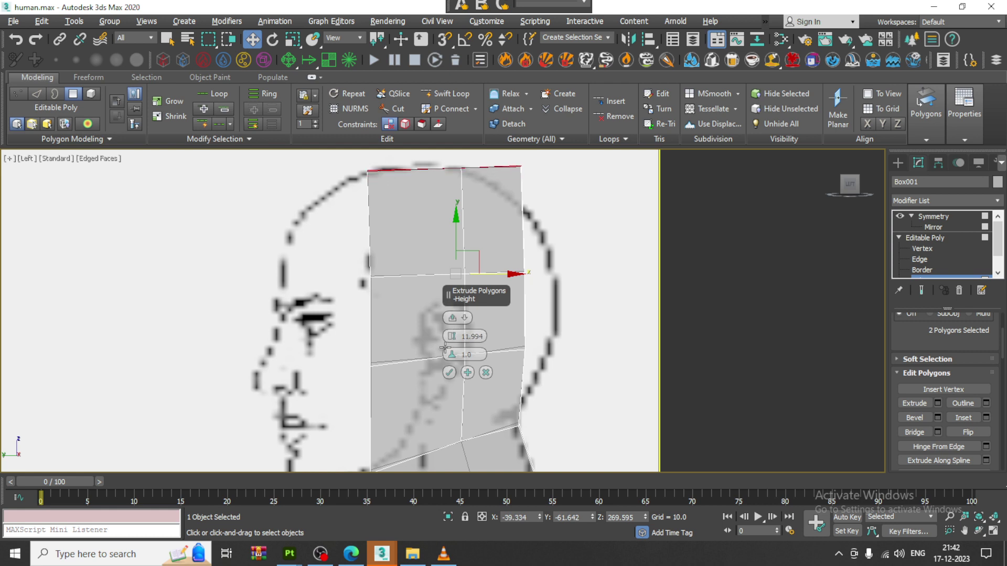
{"action": "left_click", "coordinate": [451, 374]}
Move the back-of-head vertices at forehead and eye height outward in the left view to fit the drawn skull
{"action": "middle_click_drag", "start_coordinate": [525, 299], "coordinate": [500, 314]}
{"action": "key", "text": "1"}
{"action": "left_click_drag", "start_coordinate": [484, 268], "coordinate": [558, 290]}
{"action": "left_click_drag", "start_coordinate": [477, 341], "coordinate": [581, 362]}
{"action": "middle_click_drag", "start_coordinate": [581, 362], "coordinate": [591, 321]}
Move the side vertices at forehead height outward in the front view to the drawn head outline
{"action": "key", "text": "alt+w"}
{"action": "middle_click_drag", "start_coordinate": [726, 243], "coordinate": [683, 232]}
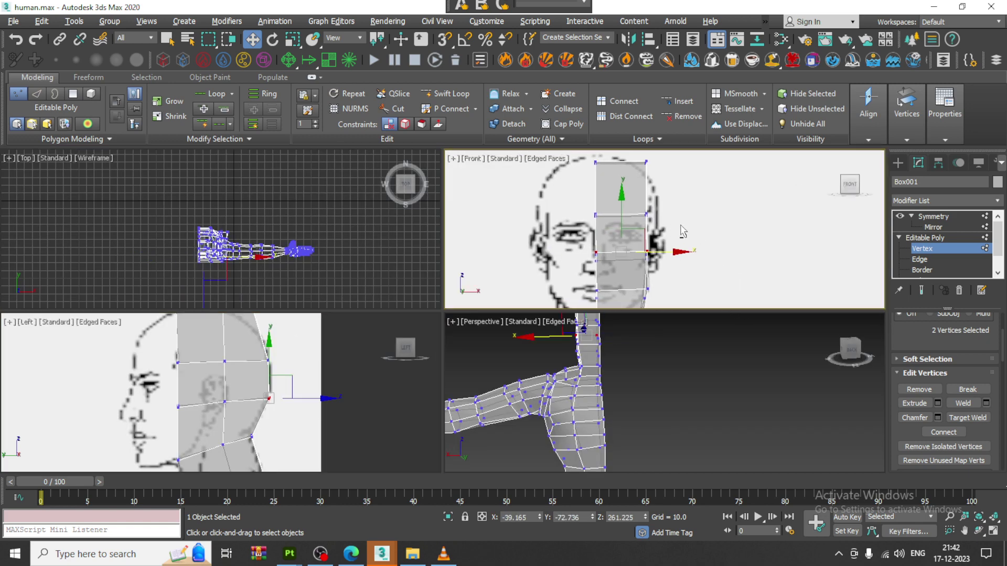
{"action": "key", "text": "alt+w"}
{"action": "left_click", "coordinate": [506, 266]}
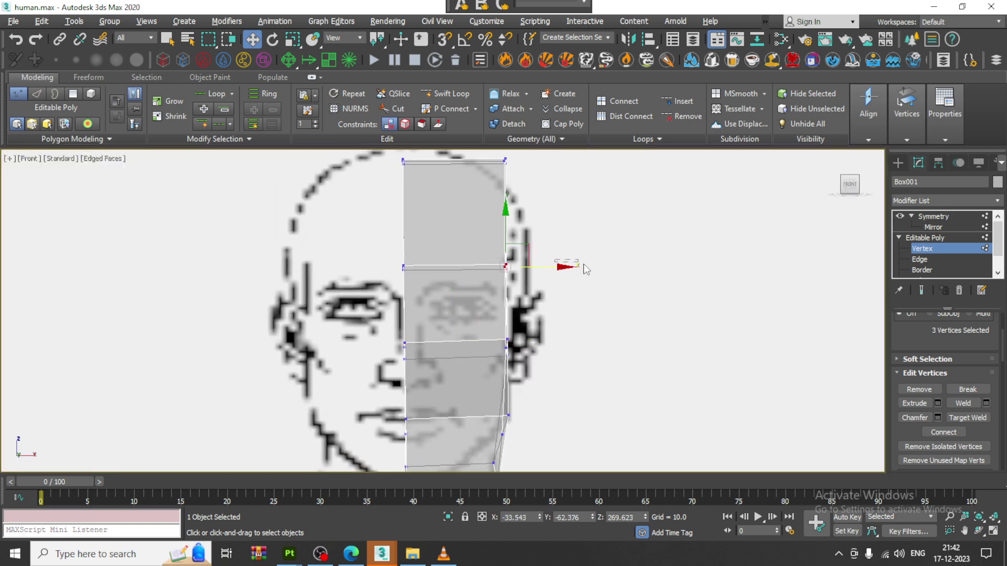
{"action": "left_click_drag", "start_coordinate": [551, 269], "coordinate": [577, 269]}
Move the single side vertex at mouth height slightly inward in the front view to the drawn outline
{"action": "left_click_drag", "start_coordinate": [496, 351], "coordinate": [536, 334]}
{"action": "middle_click_drag", "start_coordinate": [545, 325], "coordinate": [579, 192]}
{"action": "scroll", "coordinate": [540, 326], "scroll_direction": "up", "scroll_amount": 2}
{"action": "left_click", "coordinate": [532, 267]}
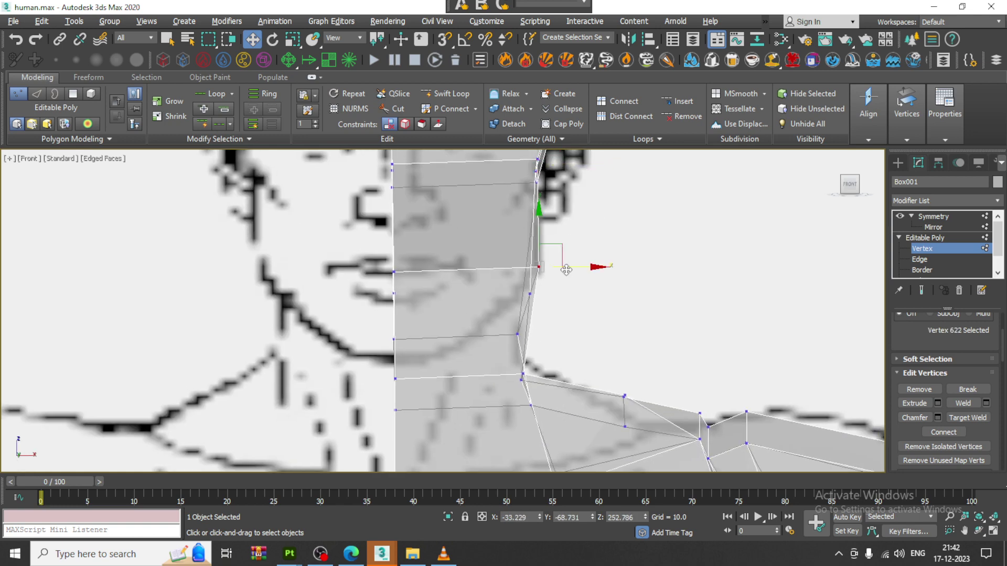
Insert a horizontal edge loop around the neck midway between the jaw and the neck base with Swift Loop
{"action": "key", "text": "alt+w"}
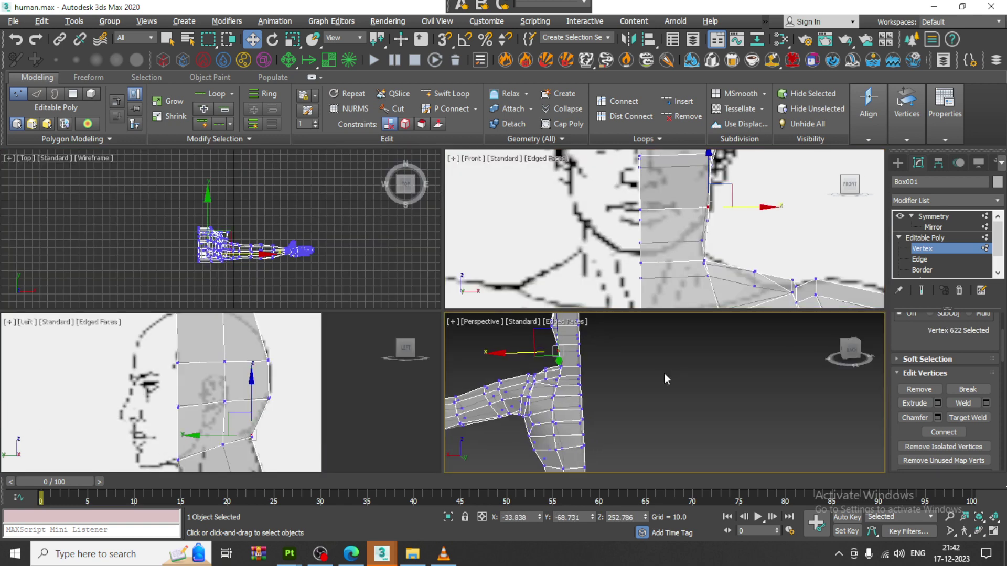
{"action": "key", "text": "alt+w"}
{"action": "middle_click_drag", "start_coordinate": [561, 371], "coordinate": [582, 354], "text": "alt"}
{"action": "middle_click_drag", "start_coordinate": [551, 341], "coordinate": [517, 352]}
{"action": "scroll", "coordinate": [478, 361], "scroll_direction": "up", "scroll_amount": 3}
{"action": "left_click", "coordinate": [446, 93]}
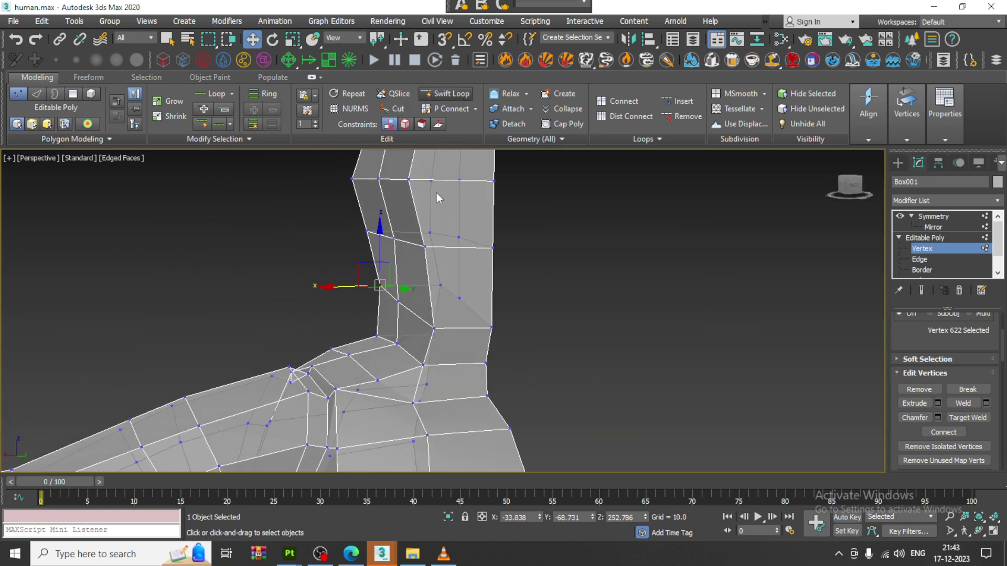
{"action": "left_click", "coordinate": [426, 344]}
{"action": "key", "text": "w"}
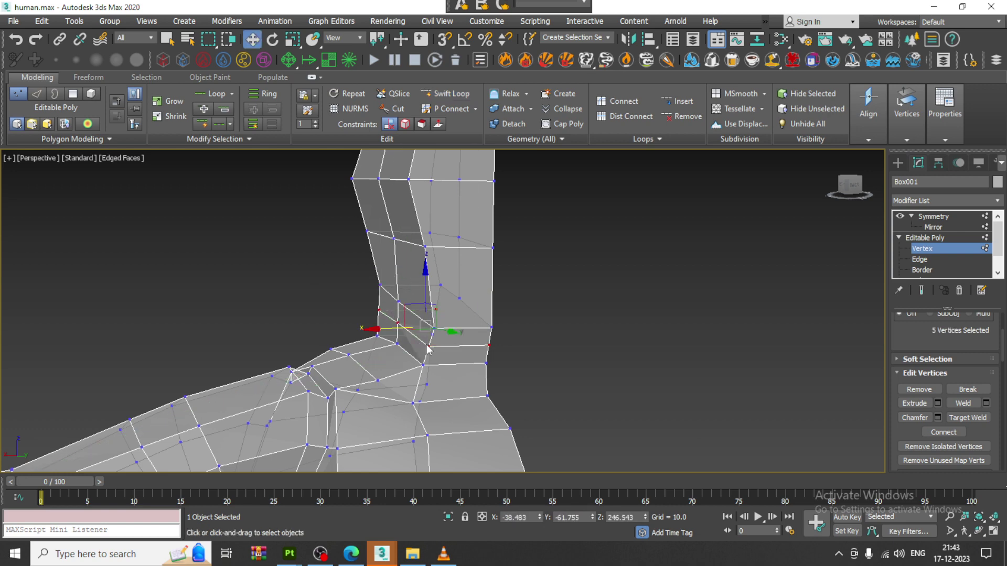
Examine the new neck loop against the reference drawings in the left and front views
{"action": "key", "text": "alt+w"}
{"action": "scroll", "coordinate": [314, 386], "scroll_direction": "up", "scroll_amount": 5}
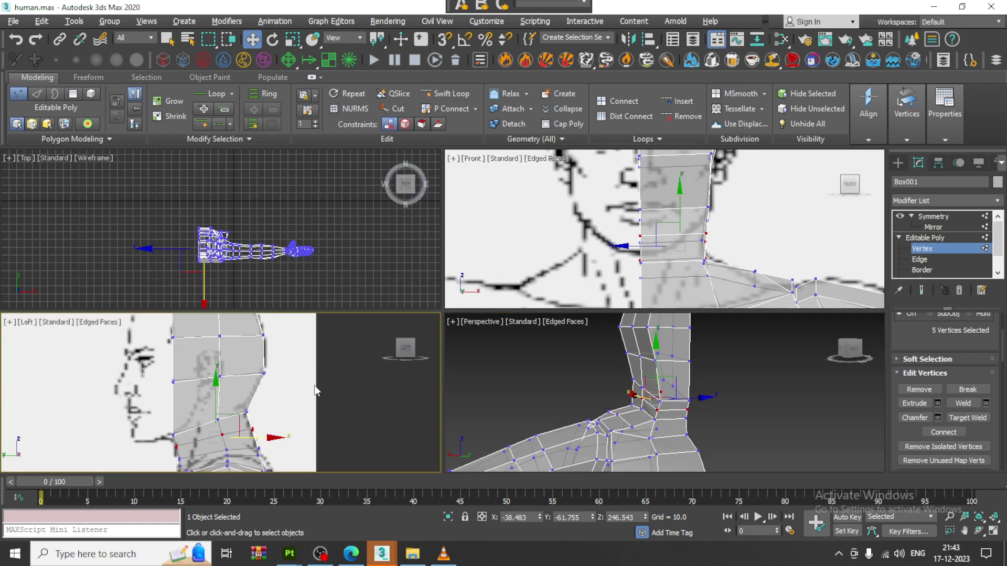
{"action": "key", "text": "alt+w"}
{"action": "middle_click_drag", "start_coordinate": [322, 331], "coordinate": [328, 316]}
{"action": "scroll", "coordinate": [399, 337], "scroll_direction": "up", "scroll_amount": 2}
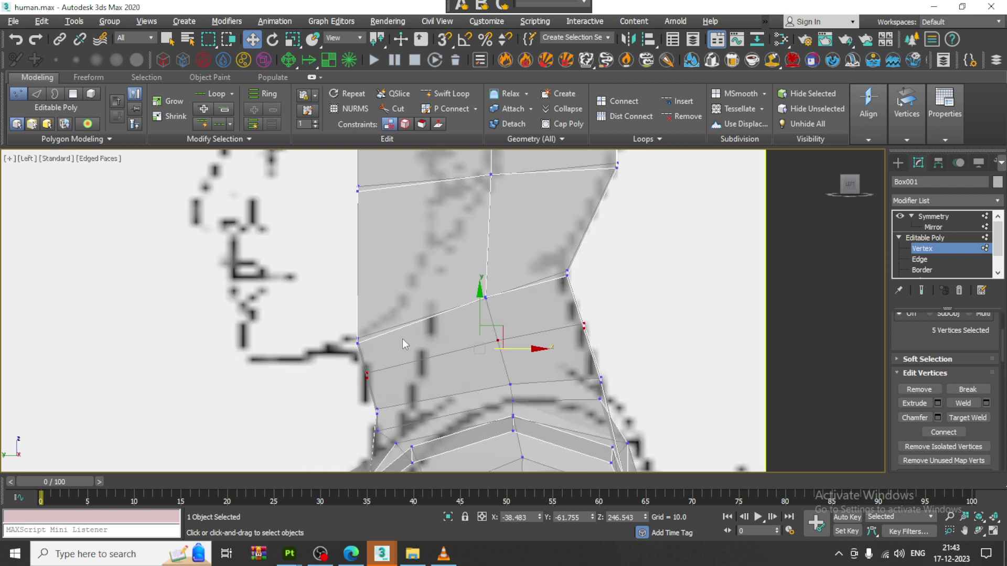
{"action": "key", "text": "1"}
{"action": "key", "text": "1"}
{"action": "key", "text": "alt+w"}
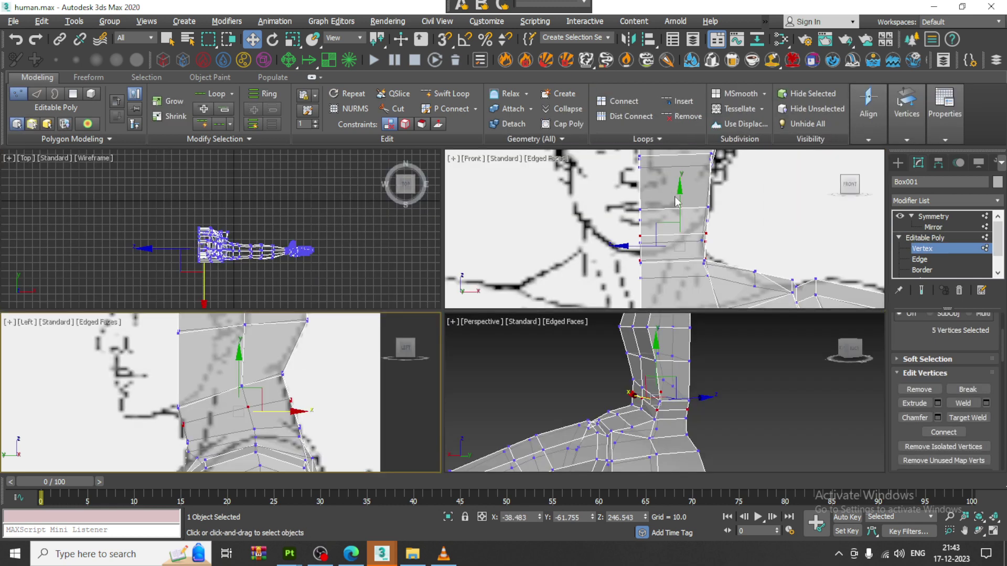
{"action": "scroll", "coordinate": [682, 207], "scroll_direction": "up", "scroll_amount": 2}
{"action": "key", "text": "alt+w"}
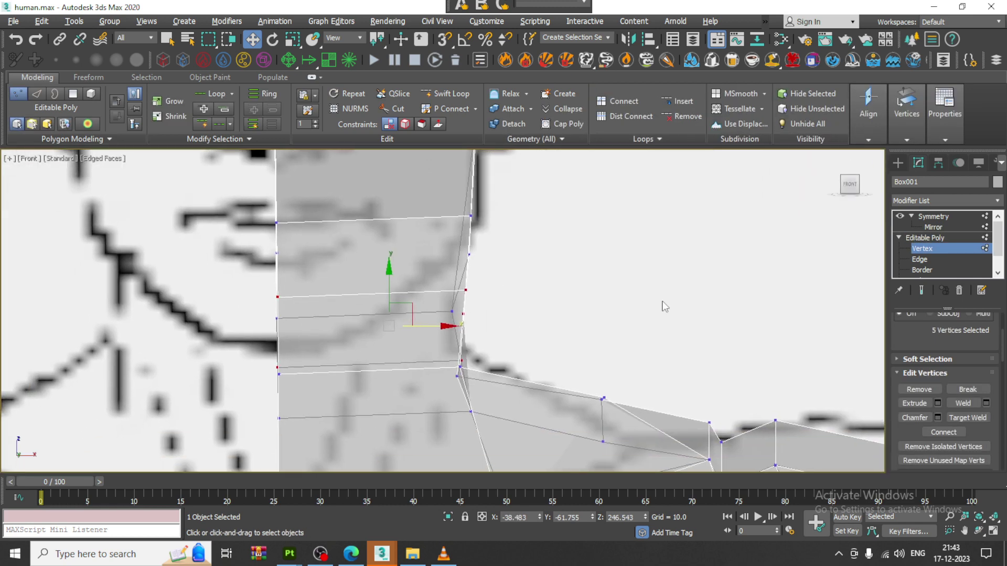
{"action": "key", "text": "alt+w"}
{"action": "scroll", "coordinate": [639, 405], "scroll_direction": "up", "scroll_amount": 3}
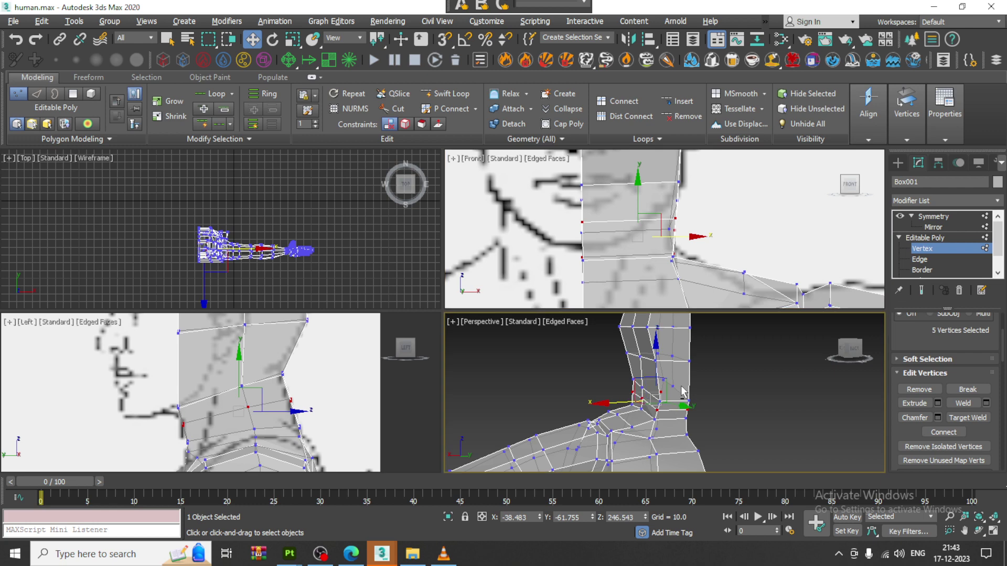
Select the three side vertices of the new neck loop and move them inward about 0.7 in the front view
{"action": "left_click", "coordinate": [650, 406]}
{"action": "key", "text": "alt+w"}
{"action": "scroll", "coordinate": [619, 375], "scroll_direction": "up", "scroll_amount": 1}
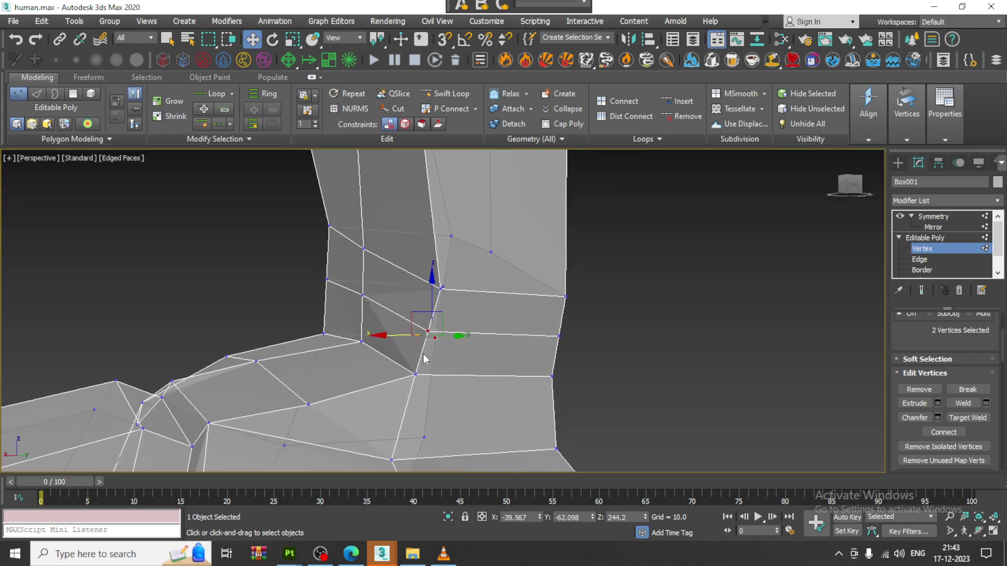
{"action": "left_click", "coordinate": [462, 340]}
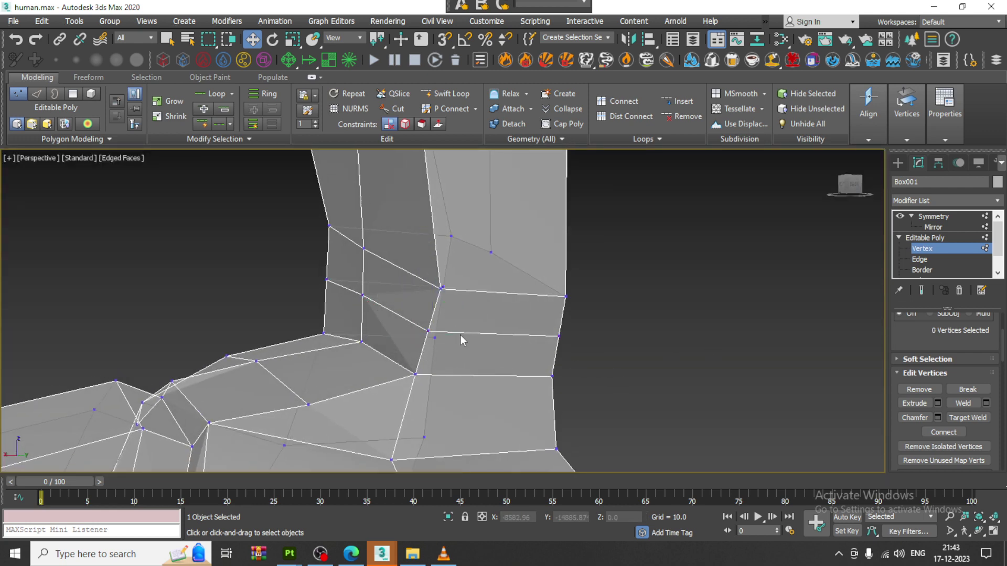
{"action": "left_click", "coordinate": [431, 338]}
{"action": "left_click", "coordinate": [363, 294], "text": "ctrl"}
{"action": "left_click", "coordinate": [327, 280], "text": "ctrl"}
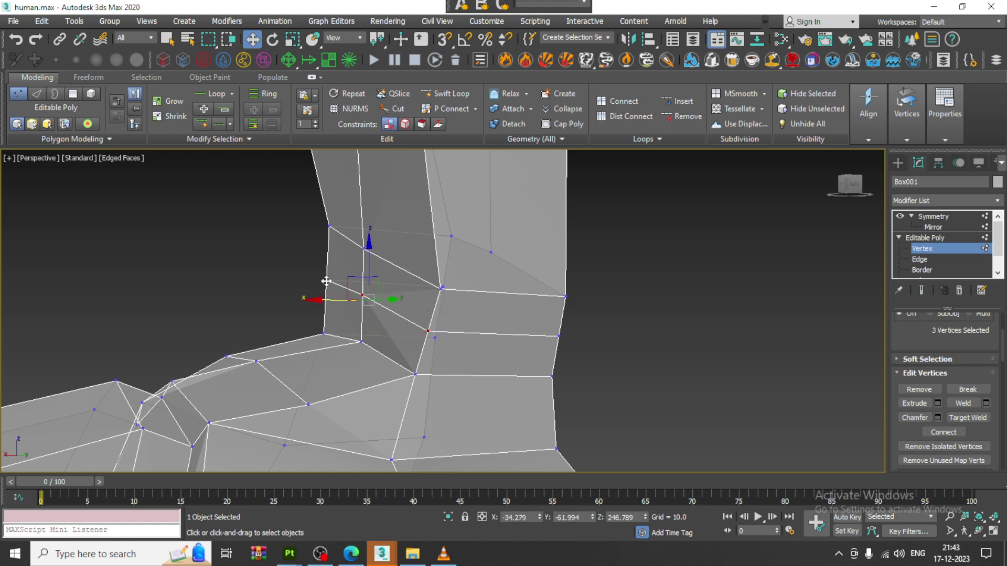
{"action": "key", "text": "alt+w"}
{"action": "middle_click", "coordinate": [283, 362]}
{"action": "middle_click", "coordinate": [487, 285]}
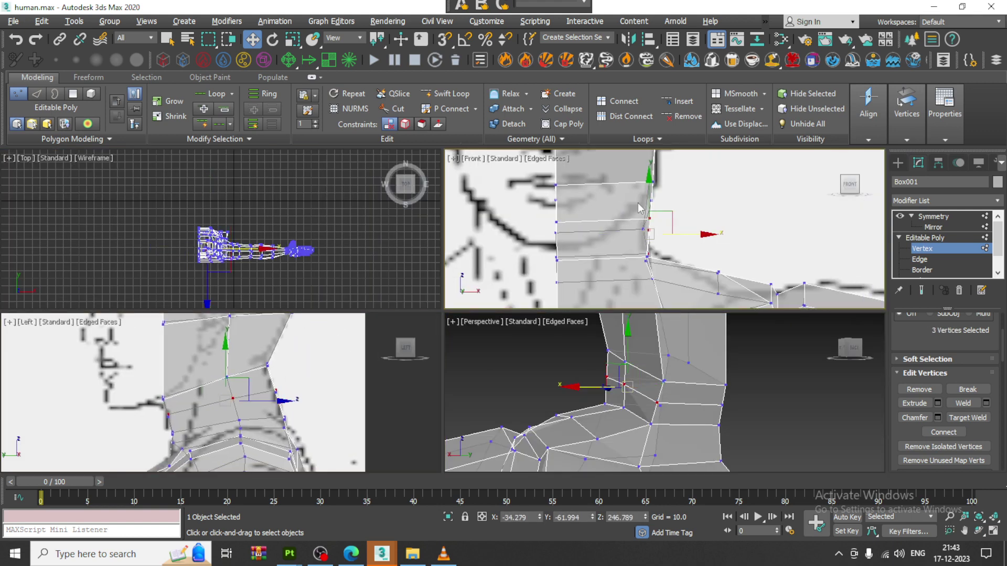
{"action": "key", "text": "alt+w"}
{"action": "left_click_drag", "start_coordinate": [454, 326], "coordinate": [446, 323]}
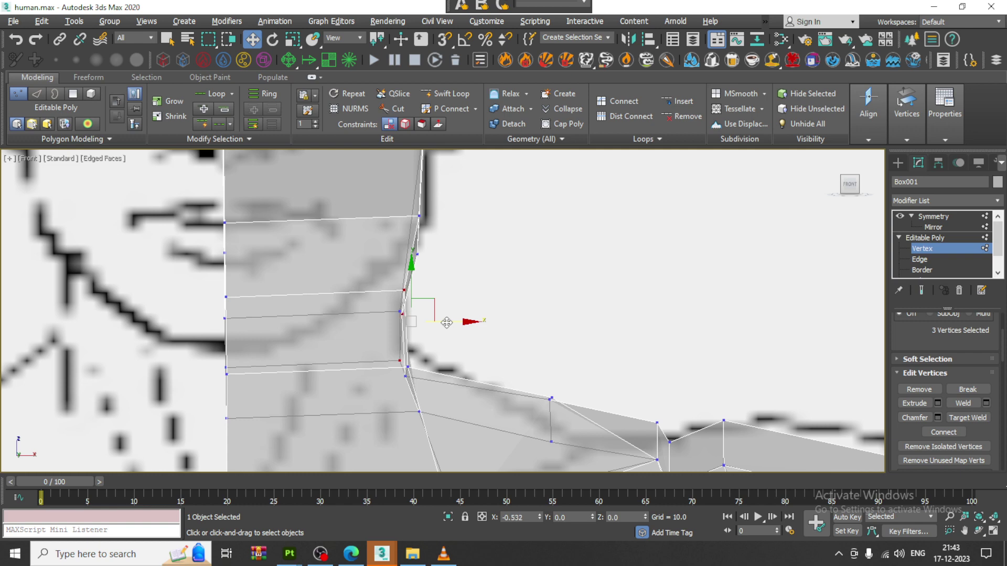
Move the front vertex pairs at forehead and nose height forward in the left view to the drawn face profile
{"action": "scroll", "coordinate": [479, 198], "scroll_direction": "down", "scroll_amount": 8}
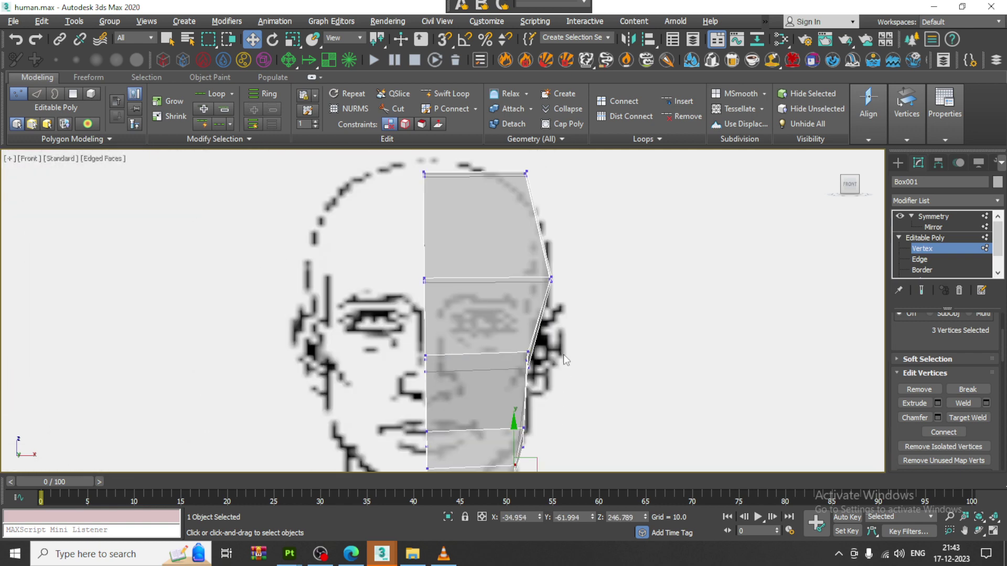
{"action": "key", "text": "alt+w"}
{"action": "middle_click_drag", "start_coordinate": [328, 411], "coordinate": [288, 394]}
{"action": "key", "text": "alt+w"}
{"action": "middle_click_drag", "start_coordinate": [368, 273], "coordinate": [402, 371]}
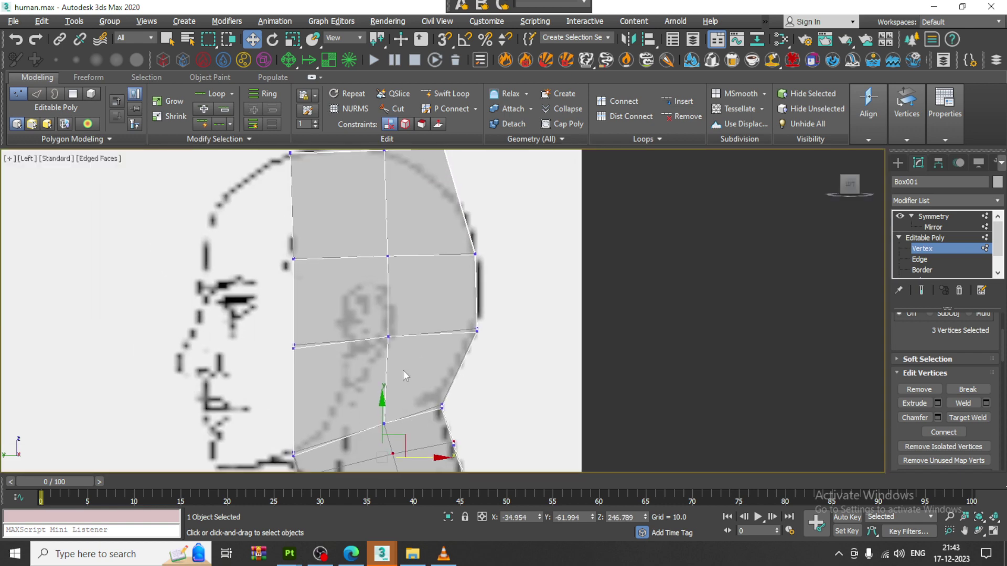
{"action": "middle_click_drag", "start_coordinate": [384, 229], "coordinate": [412, 286]}
{"action": "left_click_drag", "start_coordinate": [365, 313], "coordinate": [274, 315]}
{"action": "left_click_drag", "start_coordinate": [281, 375], "coordinate": [262, 403]}
Move the two front vertices at jaw height forward and down in the left view to the tip of the drawn chin
{"action": "middle_click_drag", "start_coordinate": [311, 370], "coordinate": [359, 162]}
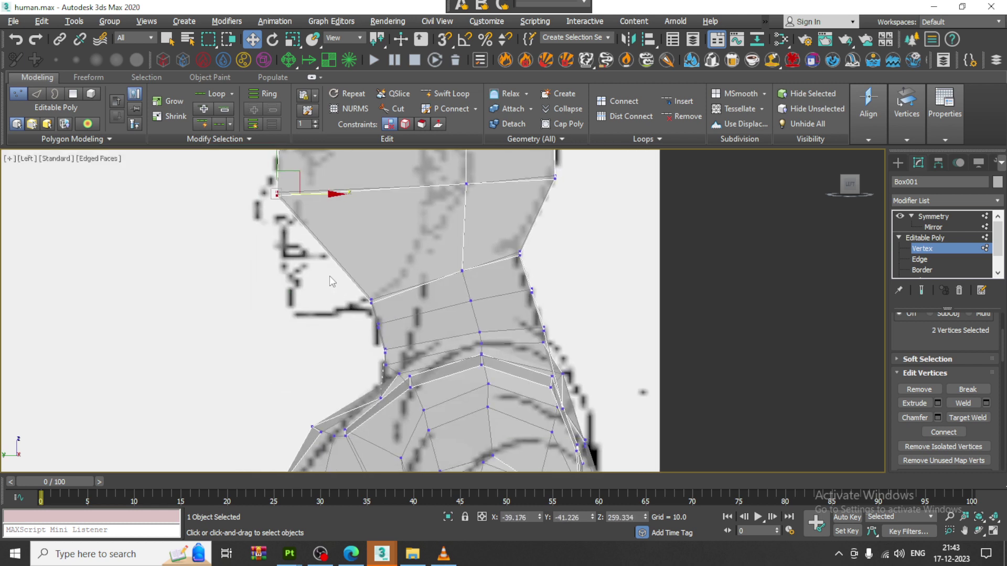
{"action": "left_click_drag", "start_coordinate": [416, 301], "coordinate": [344, 309]}
{"action": "middle_click_drag", "start_coordinate": [337, 236], "coordinate": [346, 334]}
{"action": "middle_click_drag", "start_coordinate": [355, 434], "coordinate": [359, 358]}
{"action": "scroll", "coordinate": [358, 355], "scroll_direction": "up", "scroll_amount": 2}
{"action": "left_click_drag", "start_coordinate": [284, 307], "coordinate": [285, 317]}
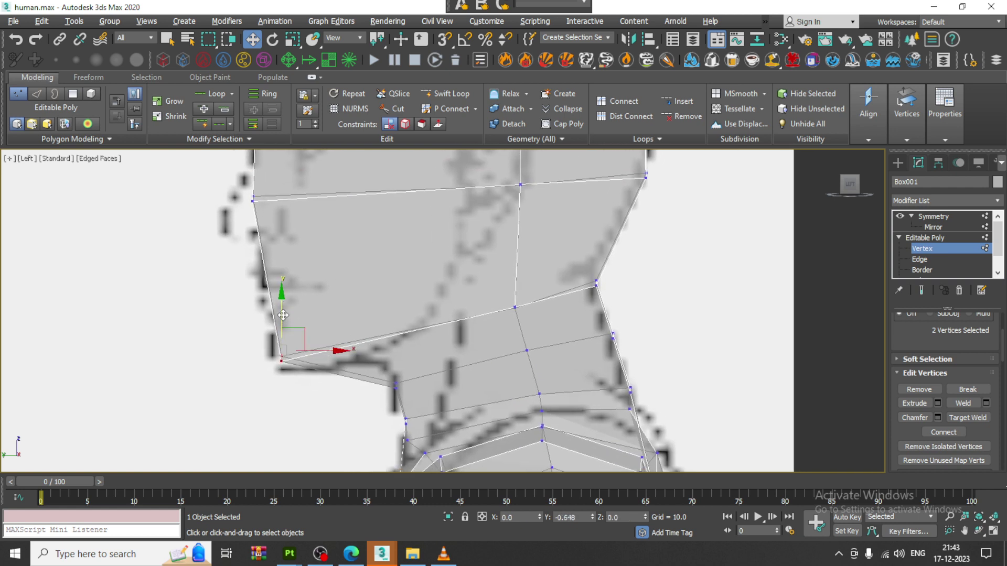
Insert another horizontal edge loop with Swift Loop just below the jaw, between the chin and the upper neck loop
{"action": "left_click", "coordinate": [449, 93]}
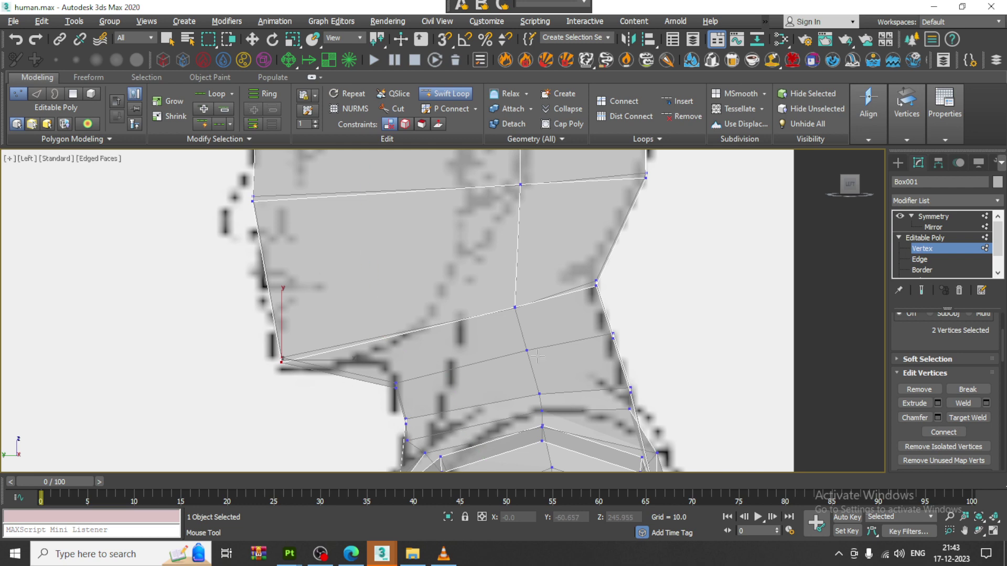
{"action": "key", "text": "alt+w"}
{"action": "middle_click", "coordinate": [656, 370]}
{"action": "key", "text": "alt+w"}
{"action": "middle_click_drag", "start_coordinate": [675, 362], "coordinate": [648, 360], "text": "alt"}
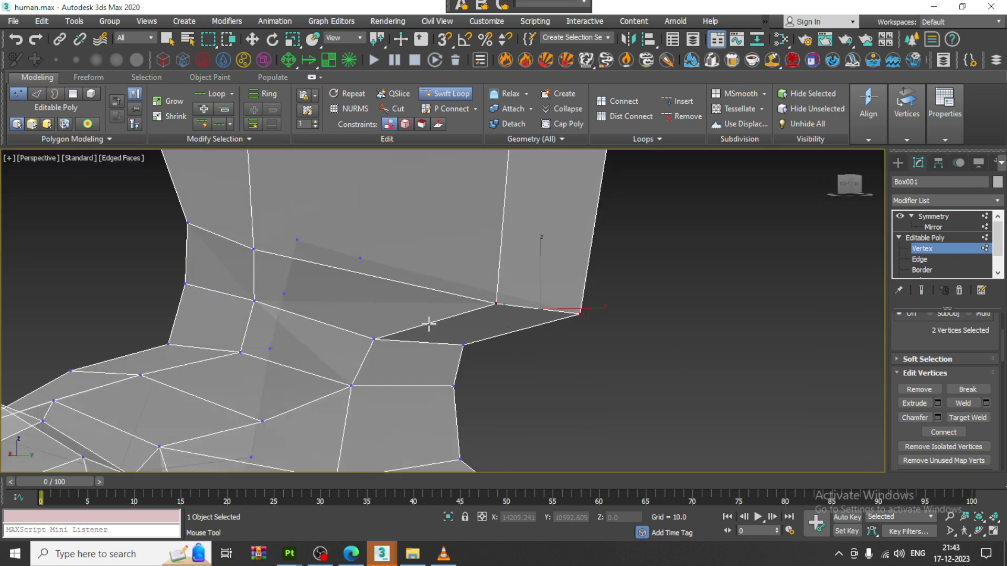
{"action": "middle_click_drag", "start_coordinate": [430, 324], "coordinate": [434, 322], "text": "alt"}
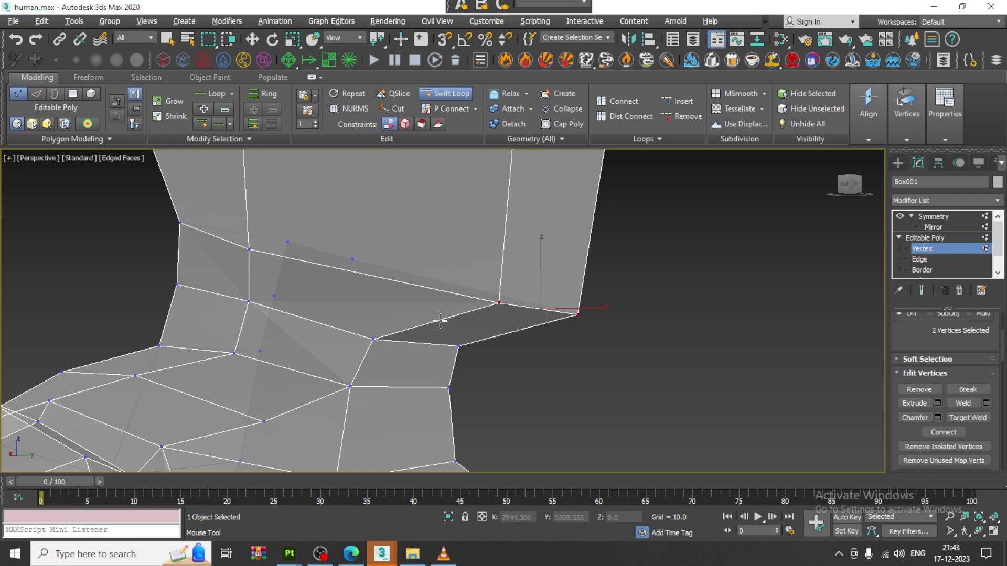
{"action": "scroll", "coordinate": [439, 319], "scroll_direction": "down", "scroll_amount": 4}
{"action": "middle_click_drag", "start_coordinate": [439, 320], "coordinate": [497, 317], "text": "alt"}
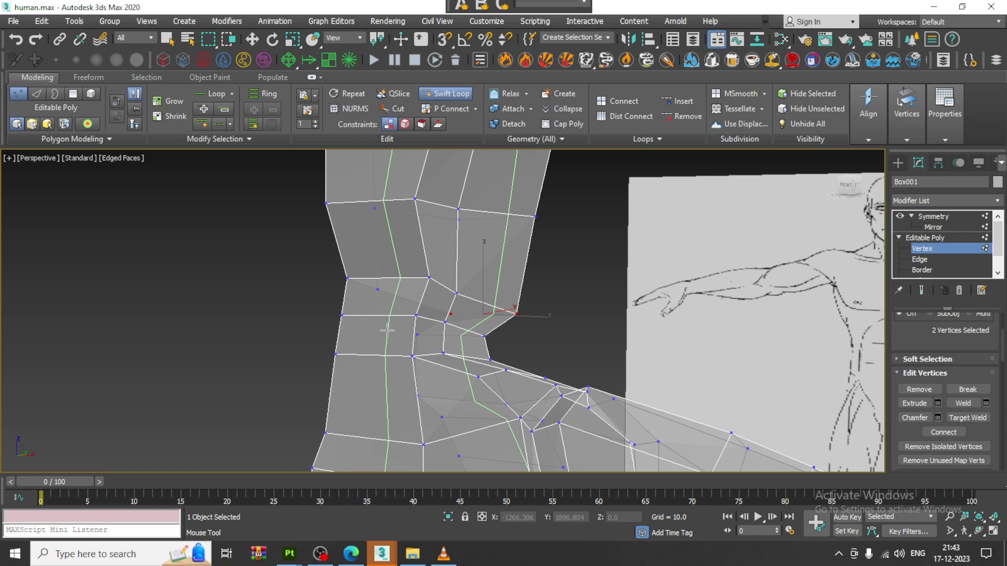
{"action": "left_click", "coordinate": [425, 298]}
{"action": "key", "text": "w"}
{"action": "key", "text": "alt+w"}
{"action": "scroll", "coordinate": [291, 394], "scroll_direction": "up", "scroll_amount": 2}
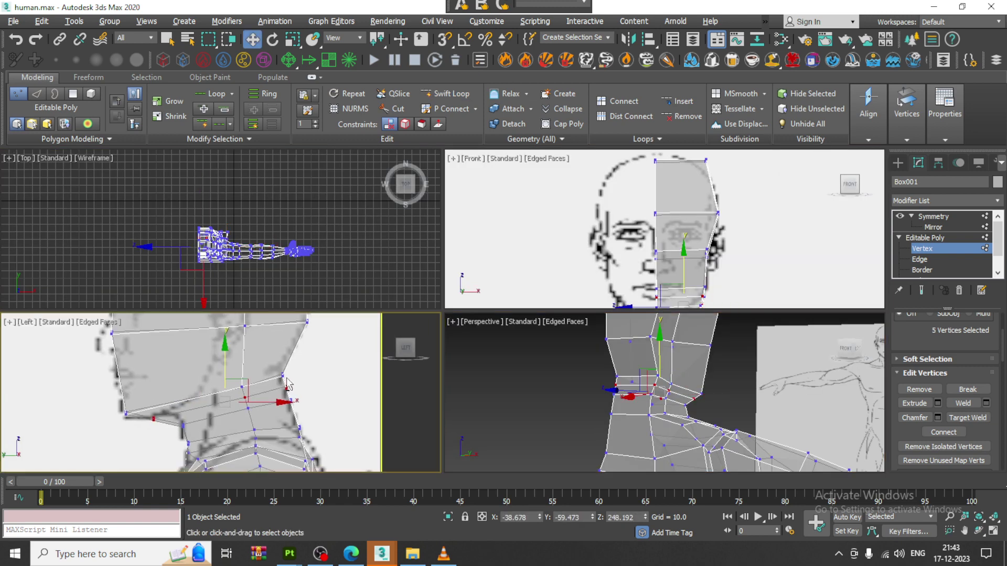
{"action": "key", "text": "alt+w"}
{"action": "scroll", "coordinate": [313, 390], "scroll_direction": "up", "scroll_amount": 2}
{"action": "key", "text": "1"}
{"action": "left_click", "coordinate": [288, 388]}
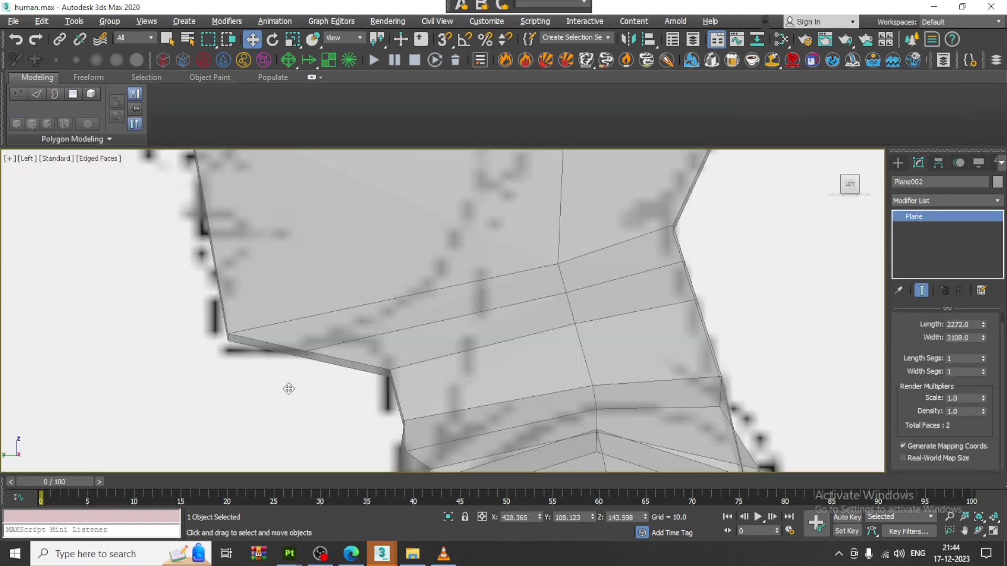
{"action": "left_click", "coordinate": [352, 340]}
{"action": "key", "text": "1"}
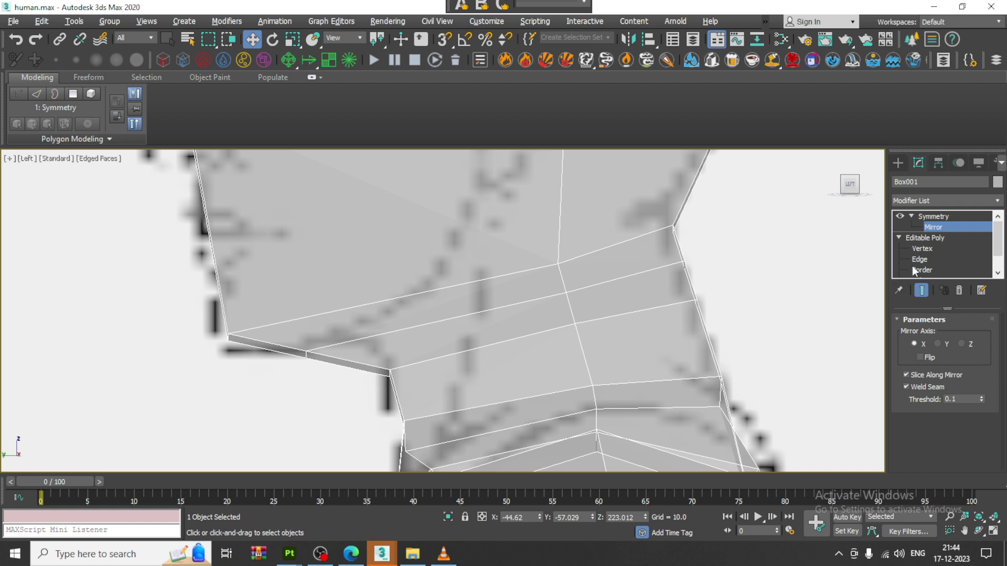
{"action": "left_click", "coordinate": [919, 248]}
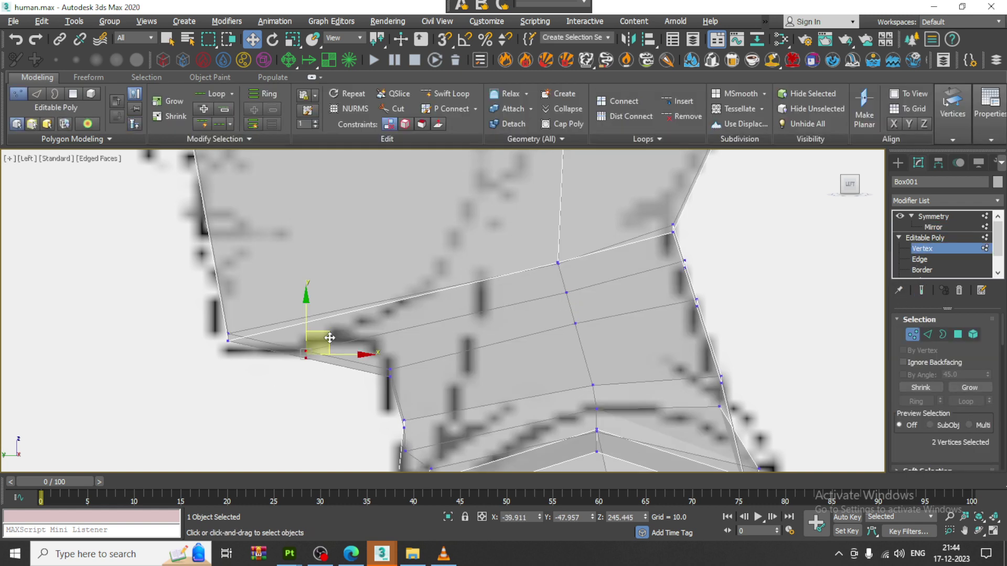
Move the two front vertices of the under-jaw loop forward in the left view toward the drawn chin
{"action": "left_click_drag", "start_coordinate": [329, 338], "coordinate": [247, 332]}
{"action": "scroll", "coordinate": [455, 301], "scroll_direction": "down", "scroll_amount": 3}
{"action": "middle_click_drag", "start_coordinate": [571, 224], "coordinate": [485, 412]}
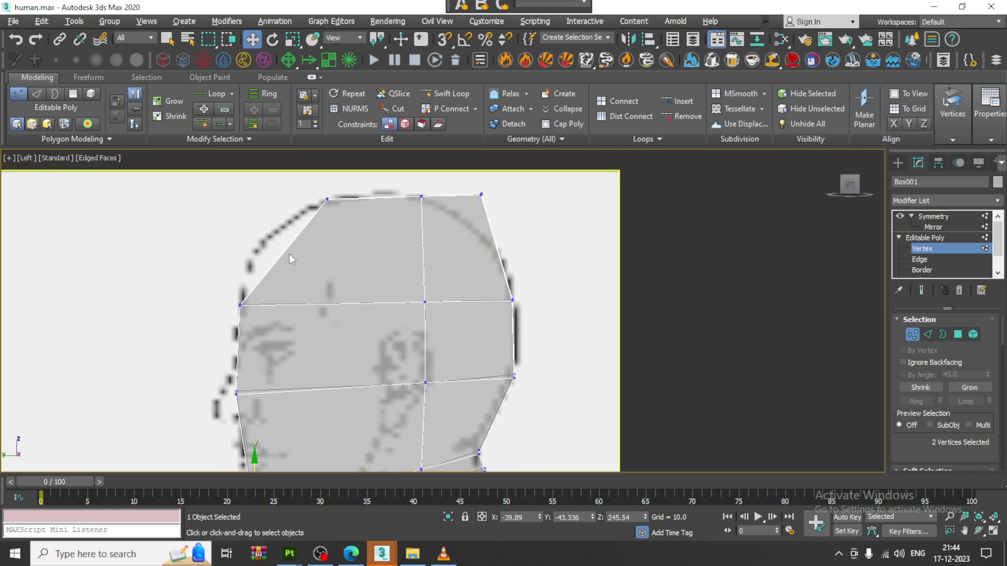
Insert a horizontal edge loop with Swift Loop between forehead and crown, and move its front vertex pair out to the drawn forehead curve
{"action": "left_click", "coordinate": [454, 95]}
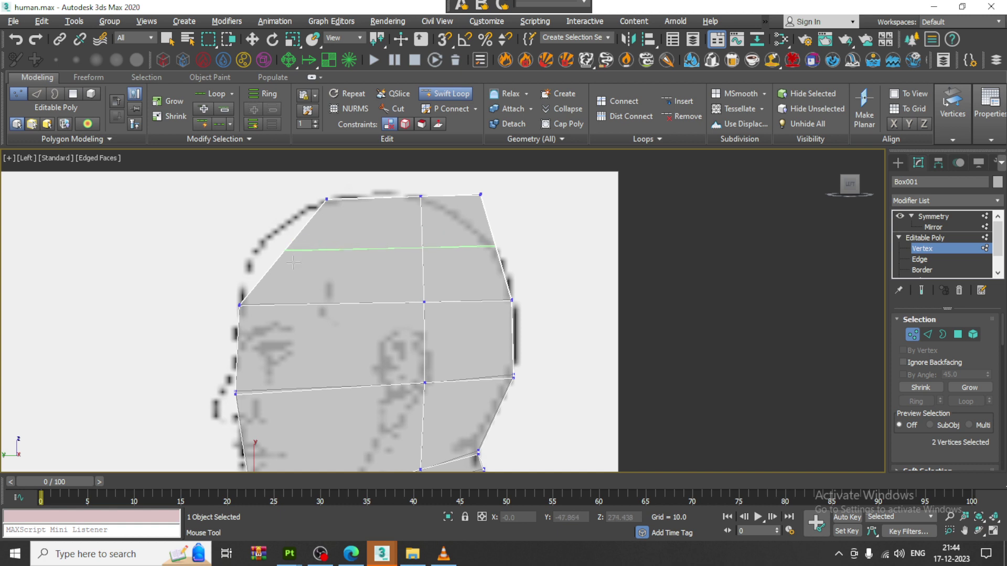
{"action": "left_click", "coordinate": [356, 255]}
{"action": "scroll", "coordinate": [356, 269], "scroll_direction": "up", "scroll_amount": 2}
{"action": "left_click_drag", "start_coordinate": [200, 244], "coordinate": [252, 247]}
{"action": "middle_click_drag", "start_coordinate": [487, 188], "coordinate": [469, 259]}
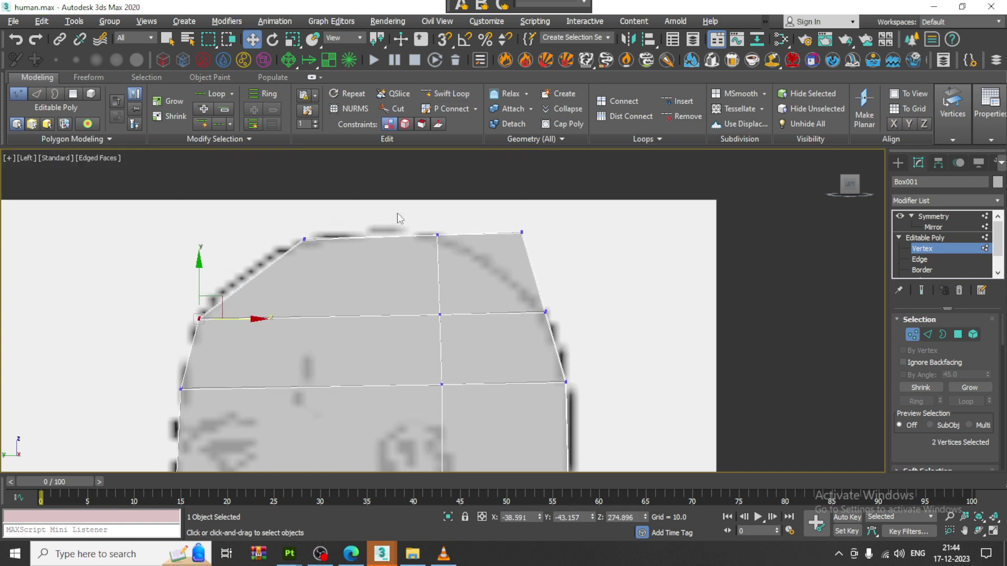
Move the middle and rear crown vertices in the left view onto the drawn curve of the upper back of the skull
{"action": "left_click_drag", "start_coordinate": [391, 199], "coordinate": [446, 232]}
{"action": "left_click_drag", "start_coordinate": [491, 194], "coordinate": [523, 246]}
{"action": "scroll", "coordinate": [628, 300], "scroll_direction": "down", "scroll_amount": 3}
{"action": "middle_click_drag", "start_coordinate": [616, 327], "coordinate": [601, 252]}
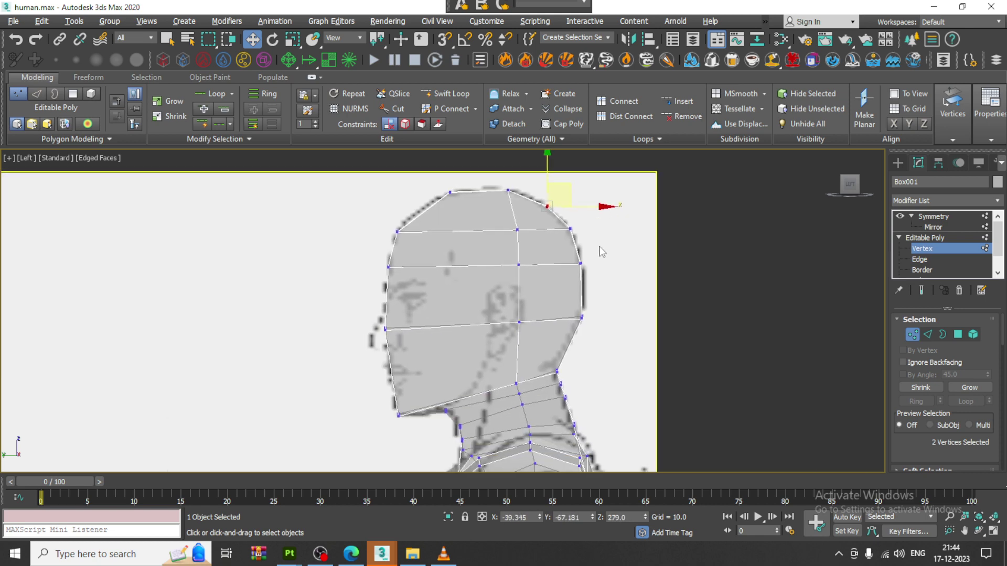
Select the eight polygons closing the head's inner side on the mirror plane and delete them
{"action": "key", "text": "alt+w"}
{"action": "middle_click_drag", "start_coordinate": [687, 349], "coordinate": [419, 320]}
{"action": "key", "text": "alt+w"}
{"action": "scroll", "coordinate": [496, 297], "scroll_direction": "down", "scroll_amount": 5}
{"action": "scroll", "coordinate": [483, 299], "scroll_direction": "up", "scroll_amount": 3}
{"action": "scroll", "coordinate": [400, 331], "scroll_direction": "up", "scroll_amount": 3}
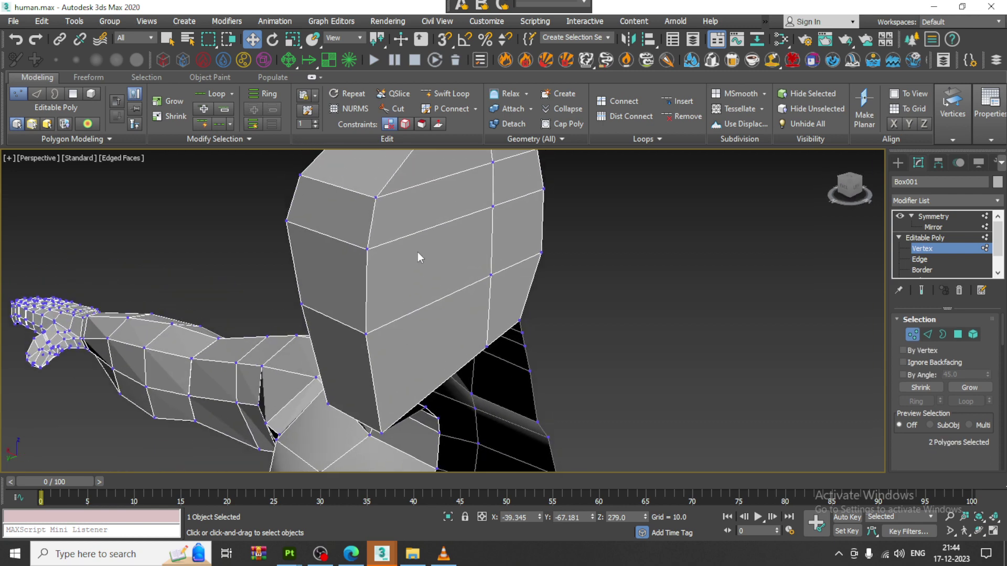
{"action": "key", "text": "4"}
{"action": "middle_click_drag", "start_coordinate": [429, 201], "coordinate": [427, 218]}
{"action": "left_click", "coordinate": [431, 196]}
{"action": "left_click", "coordinate": [478, 179], "text": "ctrl"}
{"action": "left_click", "coordinate": [482, 200], "text": "ctrl"}
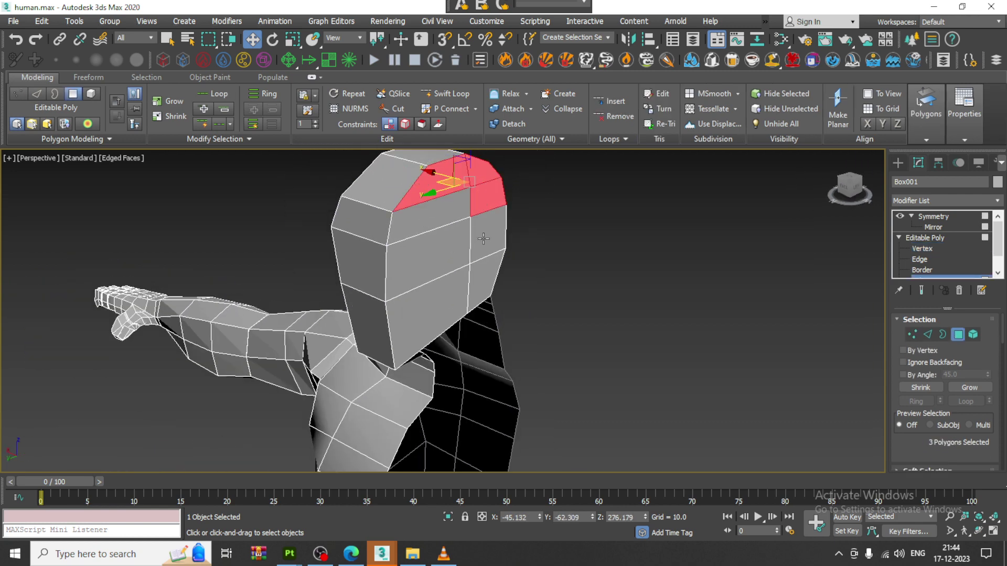
{"action": "left_click", "coordinate": [481, 237], "text": "ctrl"}
{"action": "left_click", "coordinate": [481, 269], "text": "ctrl"}
{"action": "left_click", "coordinate": [434, 299], "text": "ctrl"}
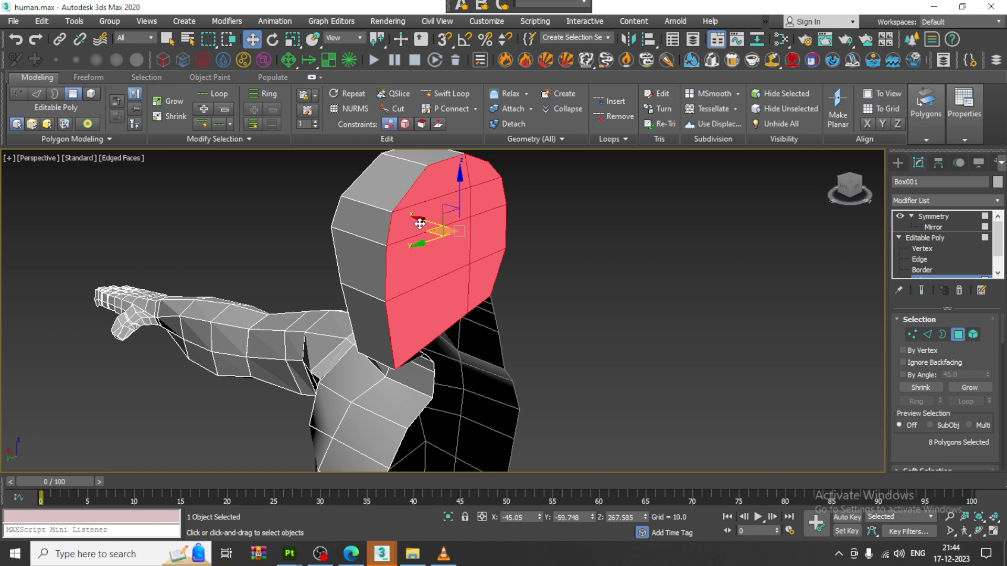
{"action": "key", "text": "Delete"}
Preview the head and shoulders with NURMS smoothing from several angles, and switch the smoothing off again
{"action": "scroll", "coordinate": [397, 246], "scroll_direction": "down", "scroll_amount": 3}
{"action": "middle_click_drag", "start_coordinate": [440, 281], "coordinate": [430, 254], "text": "alt"}
{"action": "scroll", "coordinate": [517, 313], "scroll_direction": "up", "scroll_amount": 4}
{"action": "middle_click_drag", "start_coordinate": [430, 254], "coordinate": [481, 254]}
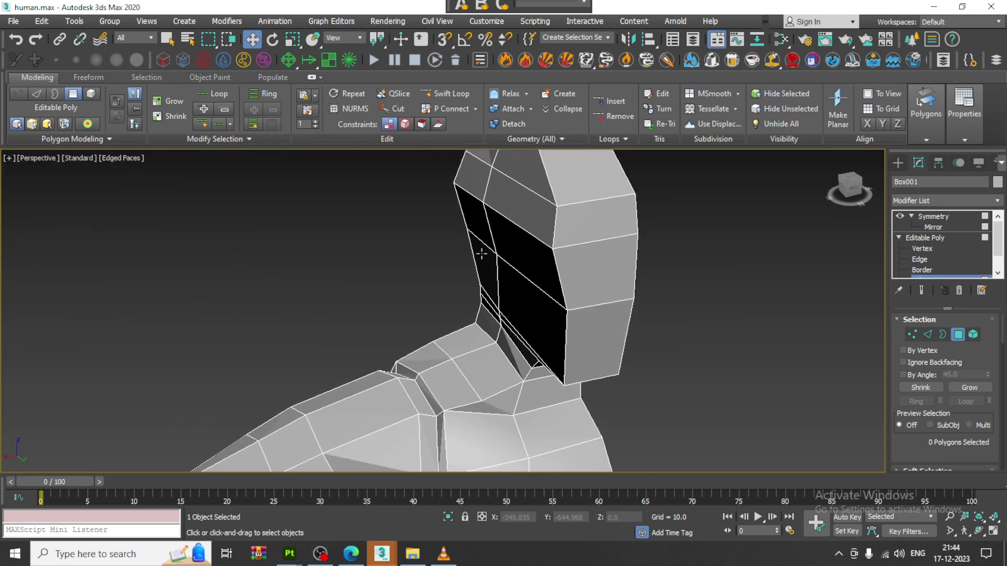
{"action": "right_click", "coordinate": [511, 257]}
{"action": "left_click", "coordinate": [446, 94]}
{"action": "middle_click_drag", "start_coordinate": [593, 346], "coordinate": [514, 315], "text": "alt"}
{"action": "middle_click_drag", "start_coordinate": [514, 315], "coordinate": [326, 343], "text": "alt"}
{"action": "middle_click_drag", "start_coordinate": [325, 344], "coordinate": [536, 348]}
{"action": "middle_click_drag", "start_coordinate": [236, 351], "coordinate": [570, 345]}
{"action": "scroll", "coordinate": [332, 329], "scroll_direction": "down", "scroll_amount": 5}
{"action": "scroll", "coordinate": [575, 250], "scroll_direction": "up", "scroll_amount": 3}
{"action": "middle_click_drag", "start_coordinate": [570, 345], "coordinate": [487, 304], "text": "alt"}
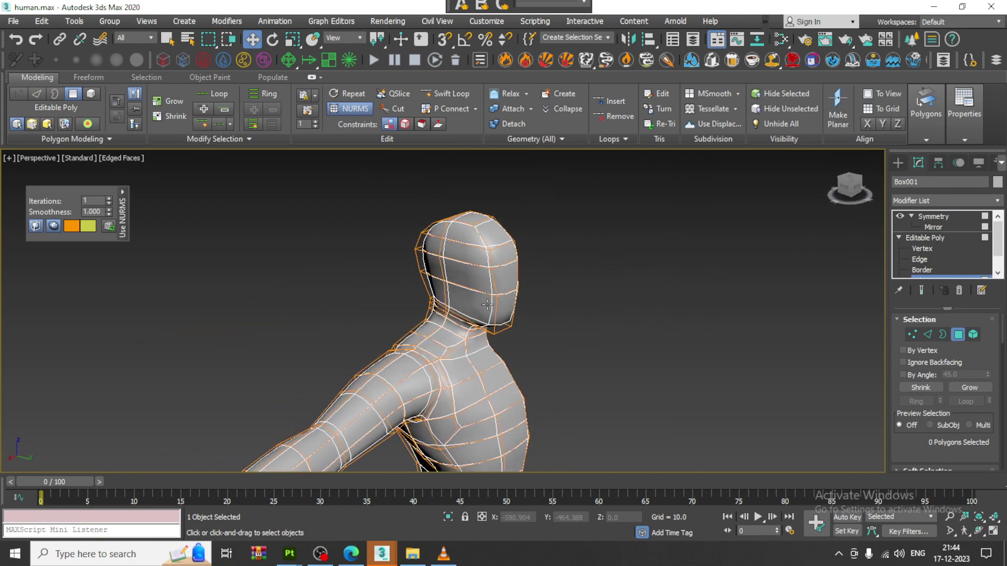
{"action": "scroll", "coordinate": [472, 299], "scroll_direction": "up", "scroll_amount": 5}
{"action": "right_click", "coordinate": [460, 232]}
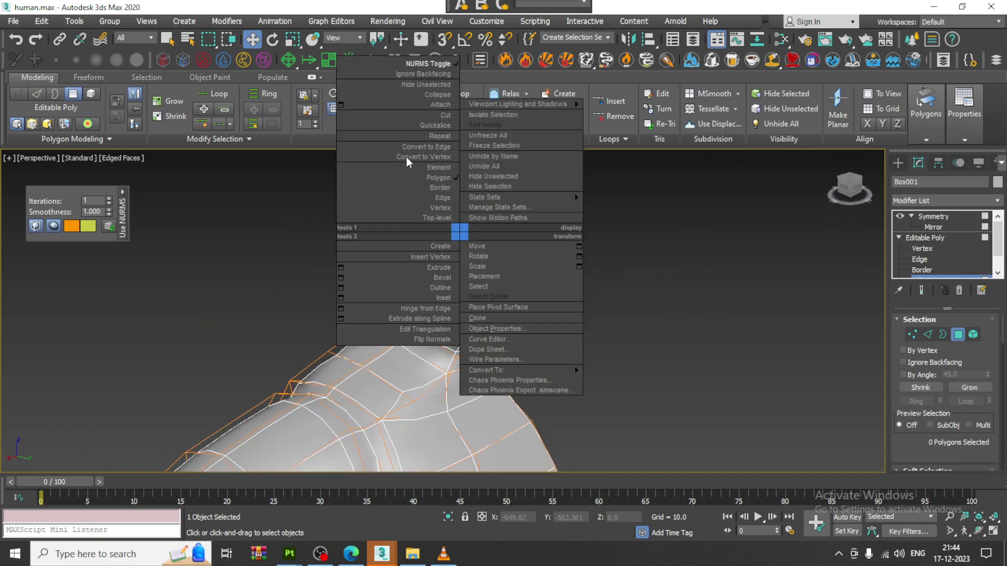
{"action": "left_click", "coordinate": [421, 63]}
Make the mesh see-through over the left reference and insert a horizontal edge loop with Swift Loop just below the nose
{"action": "key", "text": "alt+w"}
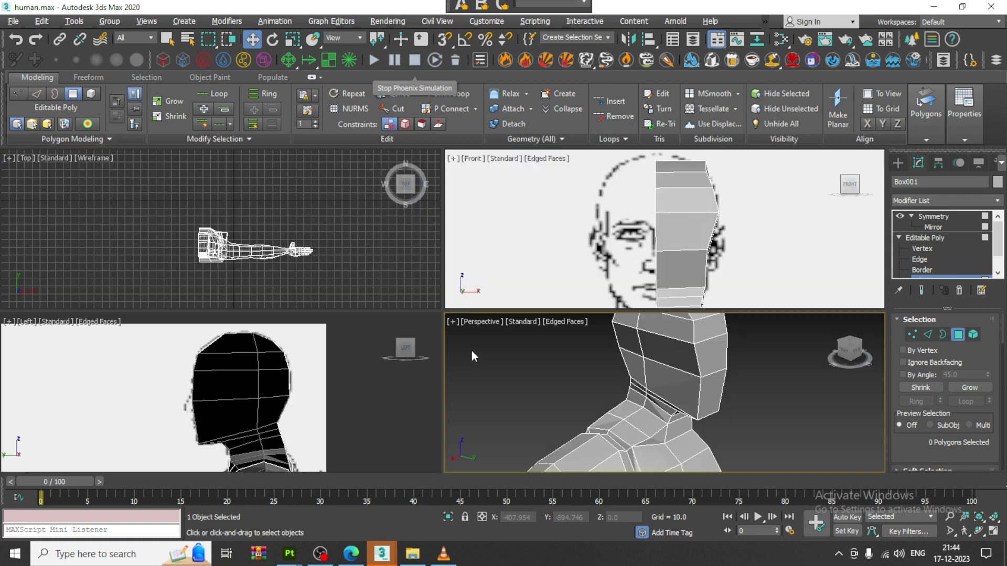
{"action": "middle_click_drag", "start_coordinate": [333, 412], "coordinate": [293, 402]}
{"action": "key", "text": "alt+w"}
{"action": "key", "text": "alt+x"}
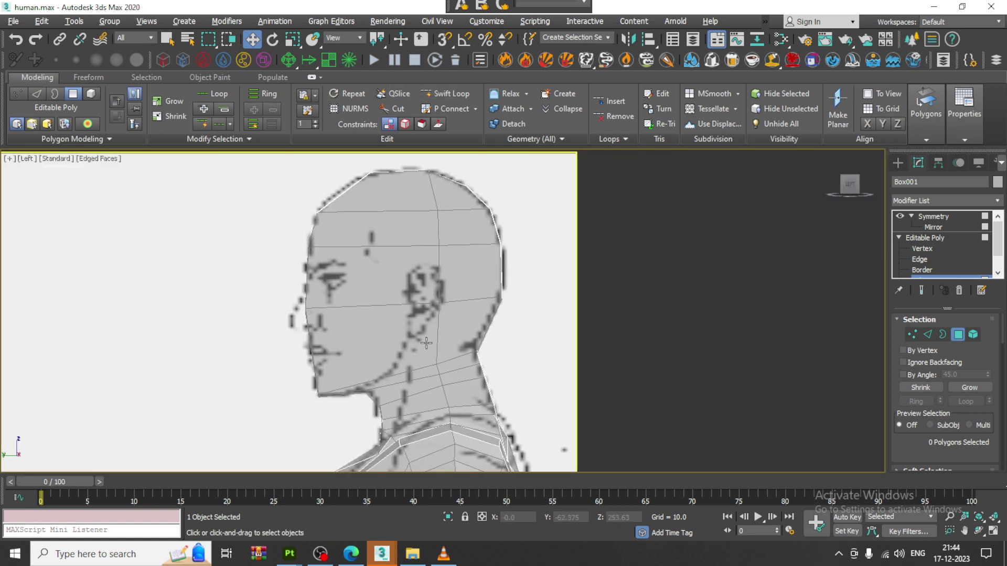
{"action": "scroll", "coordinate": [387, 332], "scroll_direction": "up", "scroll_amount": 5}
{"action": "middle_click_drag", "start_coordinate": [376, 341], "coordinate": [385, 409]}
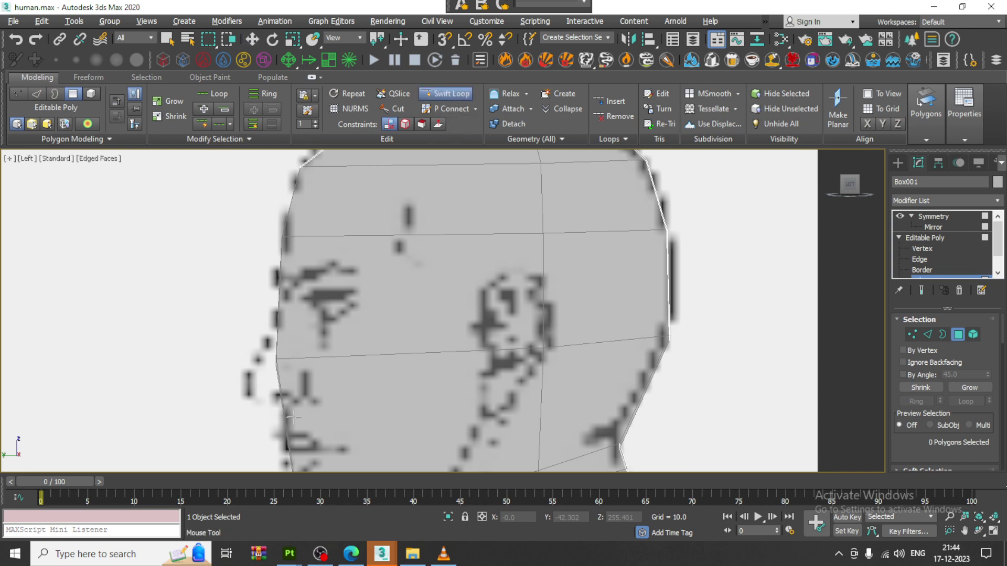
{"action": "key", "text": "alt+w"}
{"action": "middle_click_drag", "start_coordinate": [708, 399], "coordinate": [678, 387]}
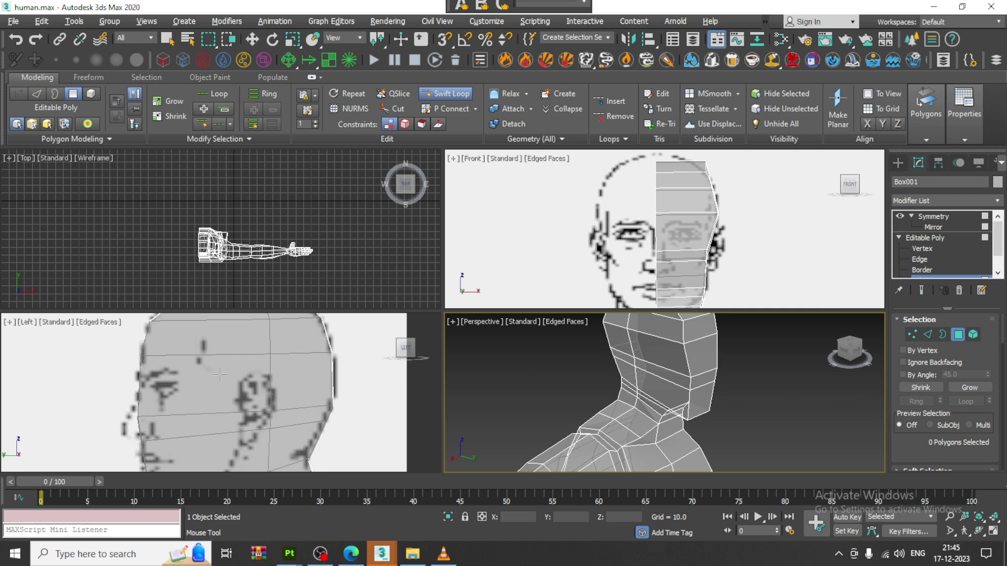
{"action": "scroll", "coordinate": [219, 374], "scroll_direction": "up", "scroll_amount": 3}
{"action": "key", "text": "alt+w"}
Lower the front, rear and middle vertices of the forehead loop in the left view, bringing its front end down to the eyebrow
{"action": "key", "text": "1"}
{"action": "key", "text": "w"}
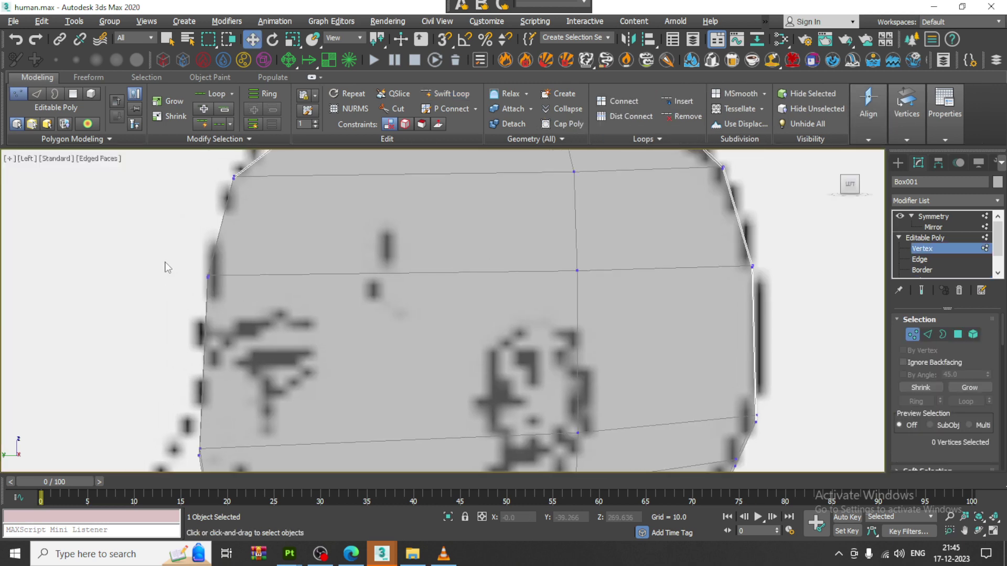
{"action": "left_click_drag", "start_coordinate": [167, 266], "coordinate": [255, 310]}
{"action": "left_click_drag", "start_coordinate": [226, 253], "coordinate": [224, 288]}
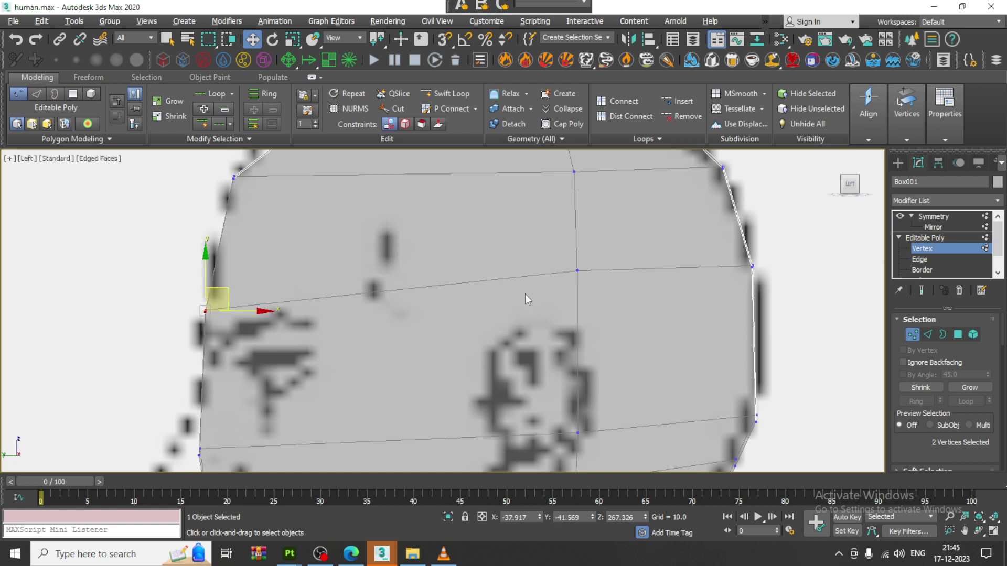
{"action": "left_click_drag", "start_coordinate": [767, 243], "coordinate": [773, 258]}
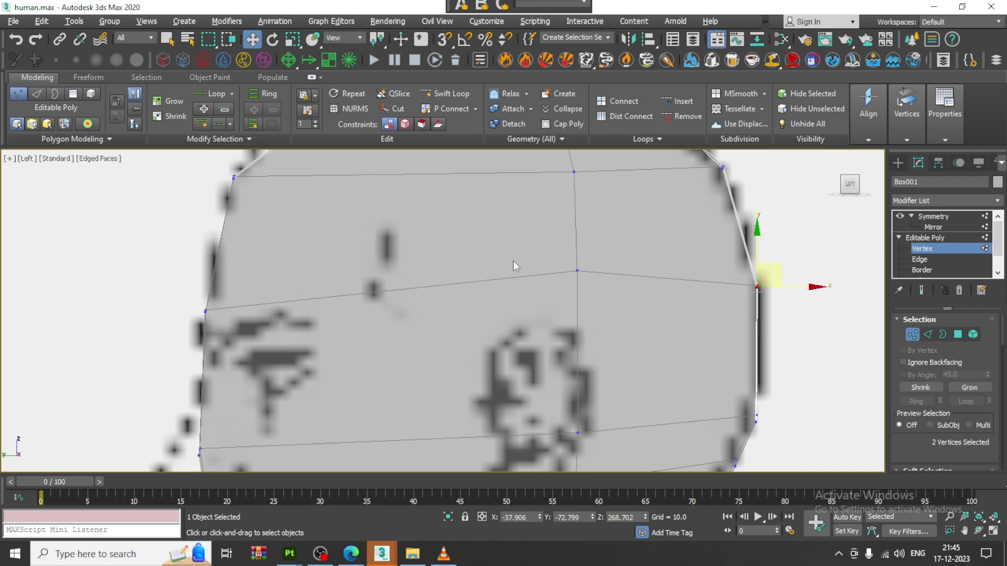
{"action": "left_click_drag", "start_coordinate": [575, 229], "coordinate": [576, 248]}
{"action": "scroll", "coordinate": [449, 275], "scroll_direction": "down", "scroll_amount": 3}
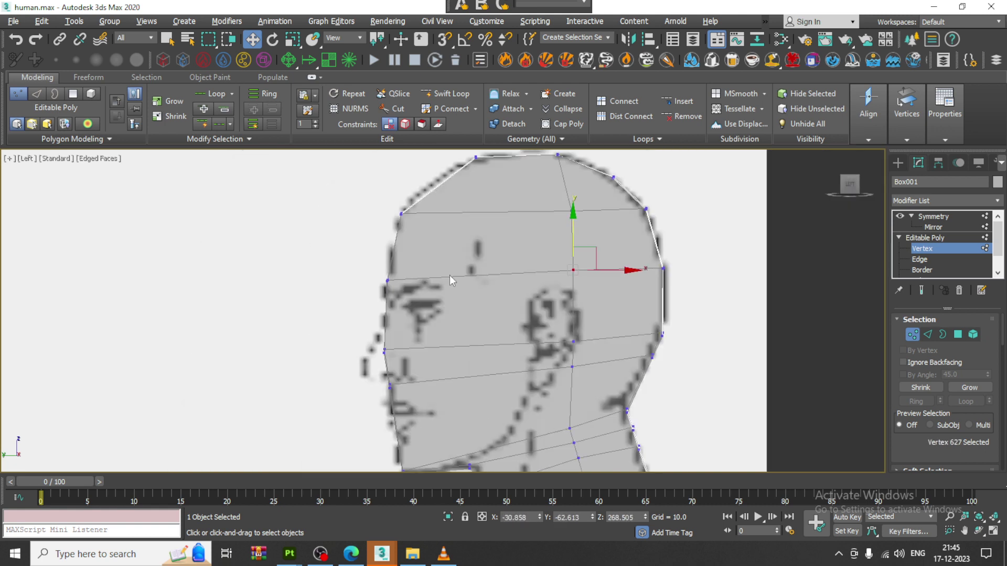
Adjust the front vertex pair at nose height horizontally in the left view to follow the drawn face profile
{"action": "scroll", "coordinate": [461, 285], "scroll_direction": "up", "scroll_amount": 5}
{"action": "middle_click_drag", "start_coordinate": [434, 322], "coordinate": [441, 258]}
{"action": "left_click_drag", "start_coordinate": [335, 273], "coordinate": [395, 316]}
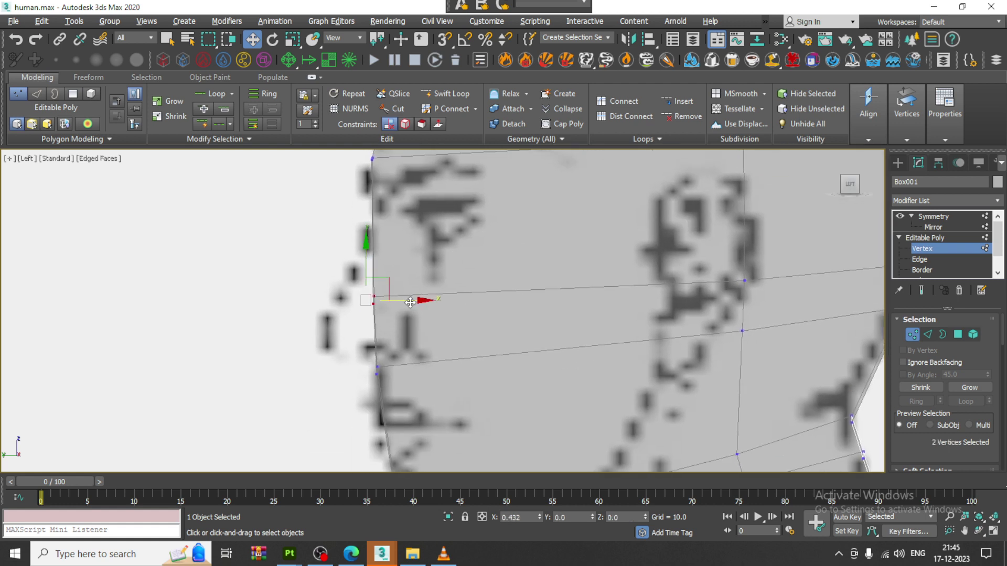
{"action": "middle_click_drag", "start_coordinate": [600, 398], "coordinate": [563, 377]}
Insert another horizontal edge loop around the head at mouth height with Swift Loop, and return to the Move tool
{"action": "left_click", "coordinate": [448, 94]}
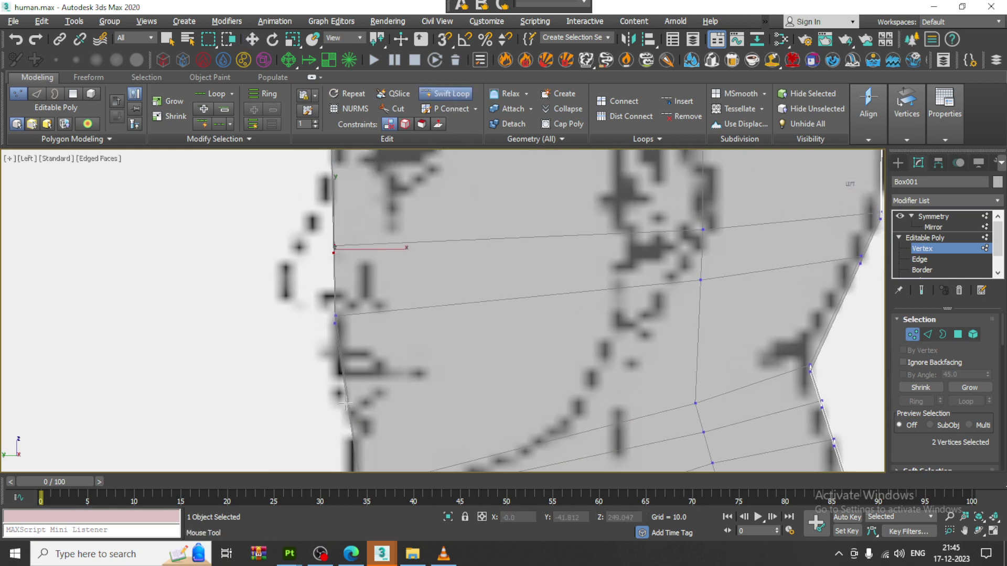
{"action": "key", "text": "alt+w"}
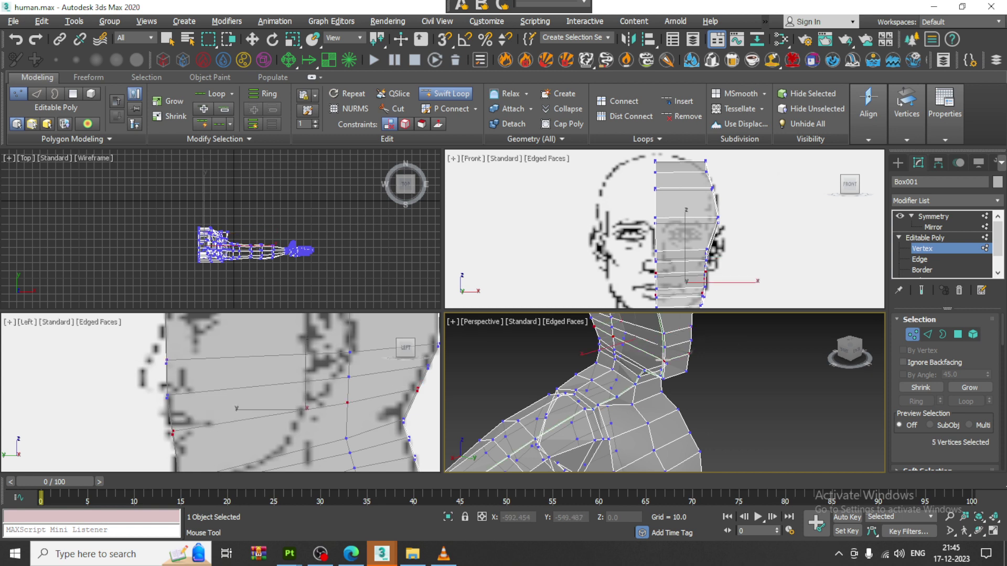
{"action": "key", "text": "w"}
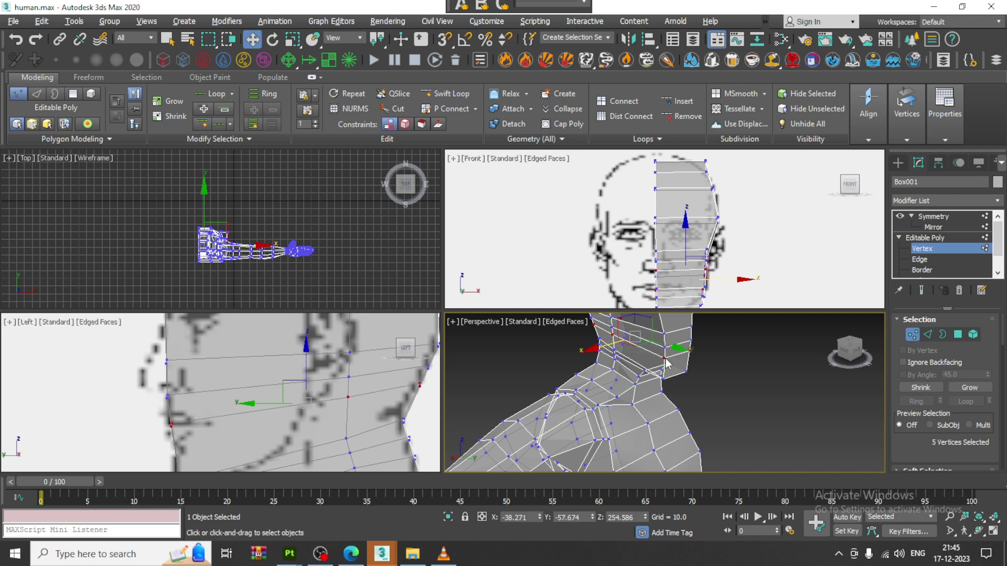
{"action": "middle_click_drag", "start_coordinate": [357, 370], "coordinate": [350, 403]}
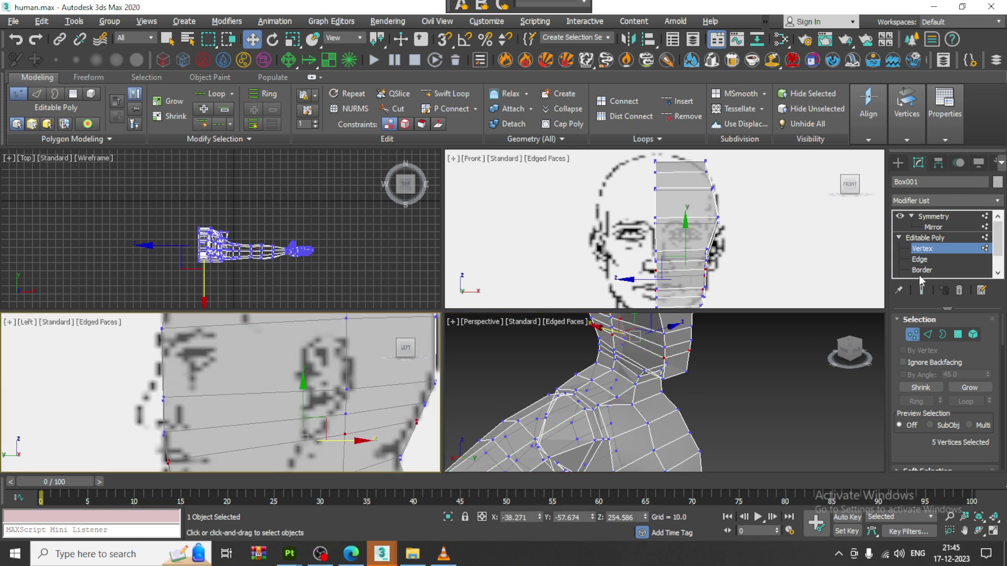
Insert a vertical edge loop with Swift Loop in the front view, close to the mirror centreline through head and torso
{"action": "middle_click_drag", "start_coordinate": [697, 251], "coordinate": [730, 185]}
{"action": "key", "text": "alt+w"}
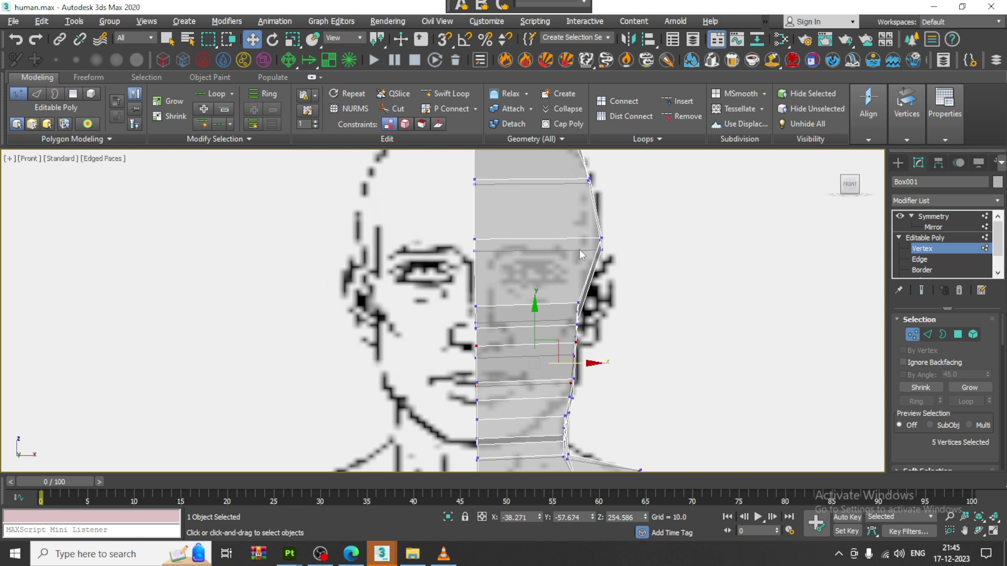
{"action": "left_click", "coordinate": [444, 93]}
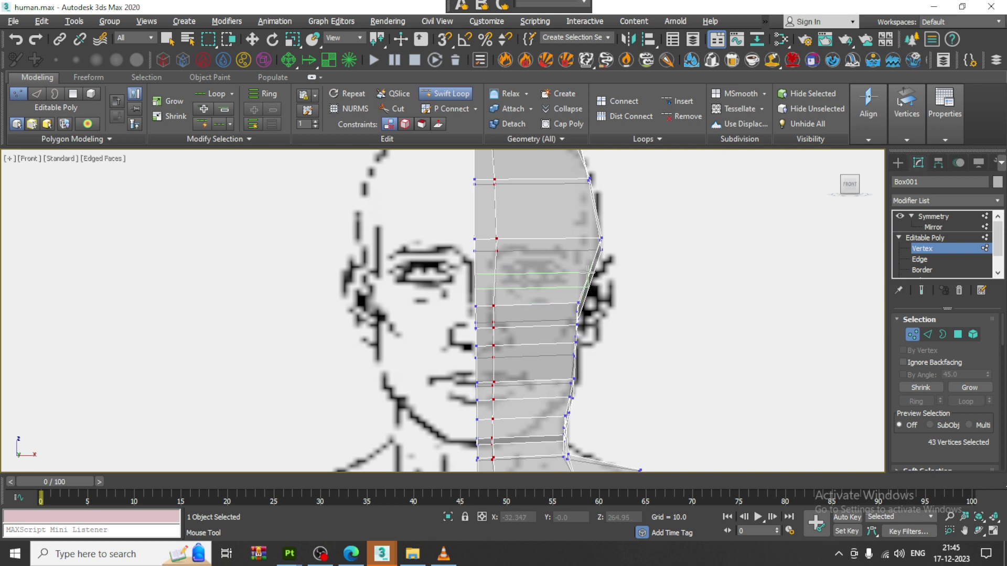
{"action": "right_click", "coordinate": [727, 288]}
Turn on NURMS smoothing for the half body mesh in the perspective view
{"action": "key", "text": "alt+w"}
{"action": "middle_click_drag", "start_coordinate": [691, 359], "coordinate": [587, 252]}
{"action": "key", "text": "alt+w"}
{"action": "mouse_move", "coordinate": [588, 252]}
{"action": "middle_mouse_down"}
{"action": "mouse_move", "coordinate": [599, 372]}
{"action": "mouse_move", "coordinate": [639, 340]}
{"action": "mouse_move", "coordinate": [603, 248]}
{"action": "mouse_move", "coordinate": [550, 241]}
{"action": "mouse_move", "coordinate": [594, 247]}
{"action": "middle_mouse_up"}
{"action": "middle_click_drag", "start_coordinate": [594, 246], "coordinate": [598, 335]}
{"action": "middle_click_drag", "start_coordinate": [598, 334], "coordinate": [569, 194], "text": "alt"}
{"action": "scroll", "coordinate": [571, 340], "scroll_direction": "down", "scroll_amount": 5}
{"action": "middle_click_drag", "start_coordinate": [569, 194], "coordinate": [601, 294], "text": "alt"}
{"action": "scroll", "coordinate": [606, 285], "scroll_direction": "up", "scroll_amount": 3}
{"action": "right_click", "coordinate": [554, 300]}
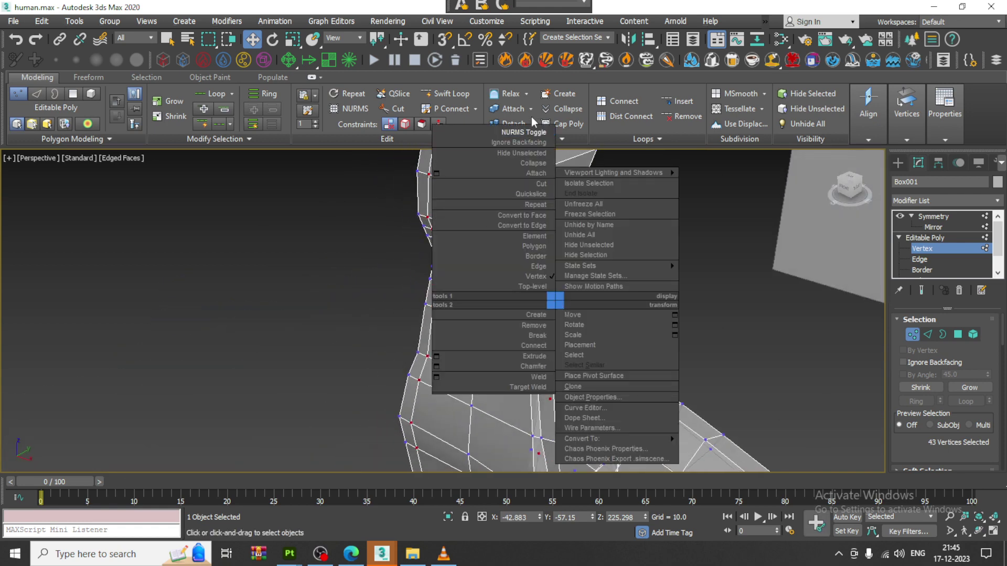
{"action": "left_click", "coordinate": [535, 136]}
Reposition single vertices at the top and back of the shoulder on the smoothed mesh to even out the arm joint
{"action": "middle_click_drag", "start_coordinate": [637, 329], "coordinate": [499, 273], "text": "alt"}
{"action": "left_click", "coordinate": [474, 256]}
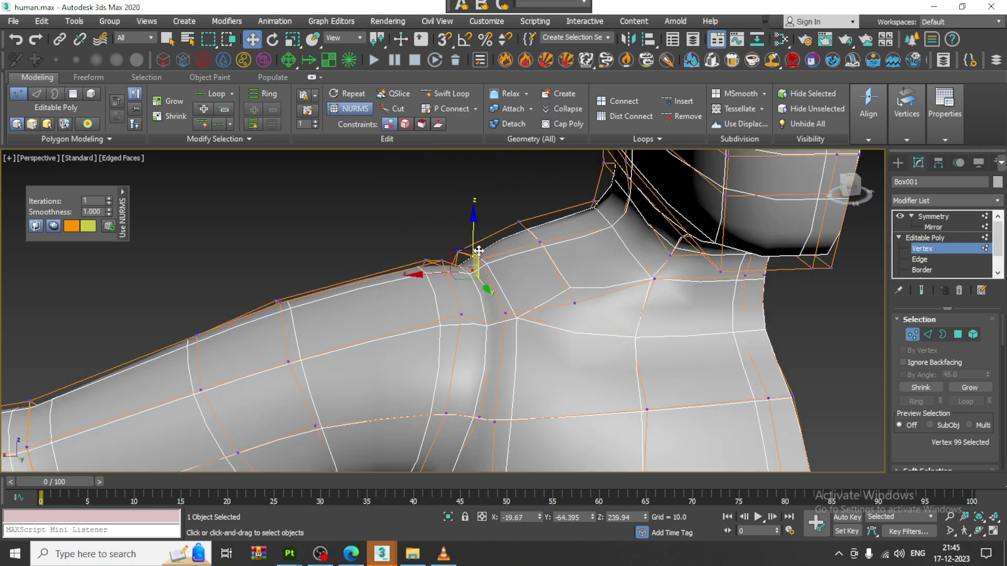
{"action": "middle_click_drag", "start_coordinate": [478, 222], "coordinate": [592, 328], "text": "alt"}
{"action": "left_click", "coordinate": [459, 321]}
{"action": "middle_click_drag", "start_coordinate": [459, 321], "coordinate": [501, 362], "text": "alt"}
{"action": "middle_click_drag", "start_coordinate": [518, 320], "coordinate": [482, 259], "text": "alt"}
{"action": "left_click_drag", "start_coordinate": [464, 236], "coordinate": [479, 250]}
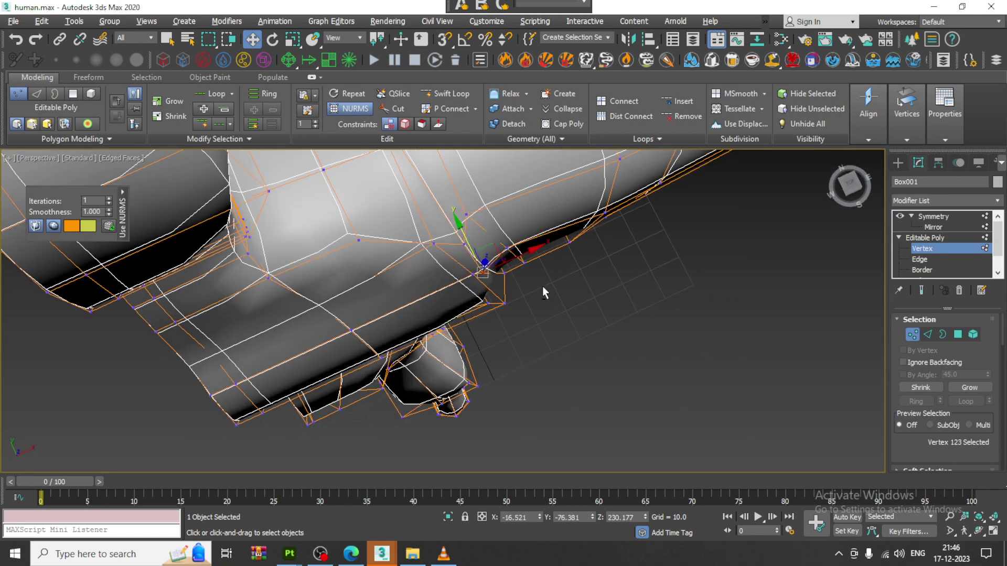
{"action": "middle_click_drag", "start_coordinate": [542, 287], "coordinate": [471, 165], "text": "alt"}
{"action": "middle_click_drag", "start_coordinate": [516, 356], "coordinate": [483, 353], "text": "alt"}
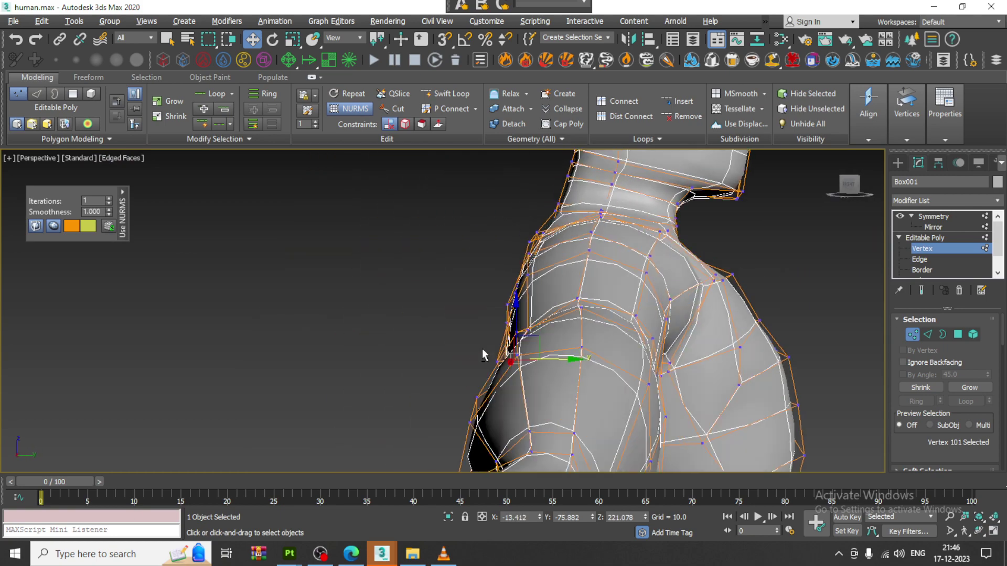
Leave vertex editing and activate the Symmetry modifier to display the complete mirrored body
{"action": "scroll", "coordinate": [515, 338], "scroll_direction": "down", "scroll_amount": 5}
{"action": "middle_click_drag", "start_coordinate": [589, 337], "coordinate": [517, 260], "text": "alt"}
{"action": "middle_click_drag", "start_coordinate": [517, 261], "coordinate": [563, 321], "text": "alt"}
{"action": "scroll", "coordinate": [547, 301], "scroll_direction": "up", "scroll_amount": 4}
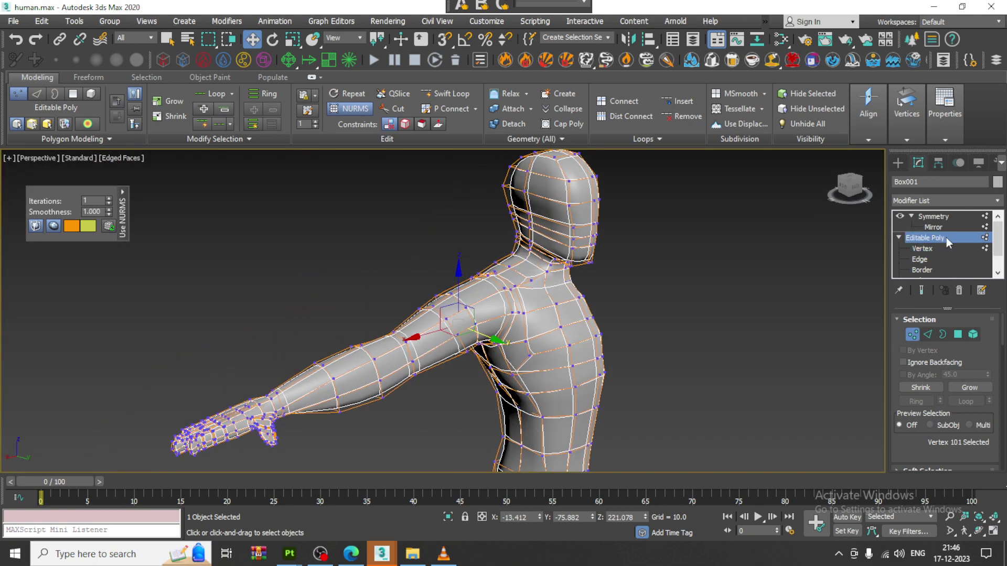
{"action": "left_click", "coordinate": [944, 237]}
{"action": "left_click", "coordinate": [933, 216]}
{"action": "middle_click_drag", "start_coordinate": [609, 300], "coordinate": [569, 289], "text": "alt"}
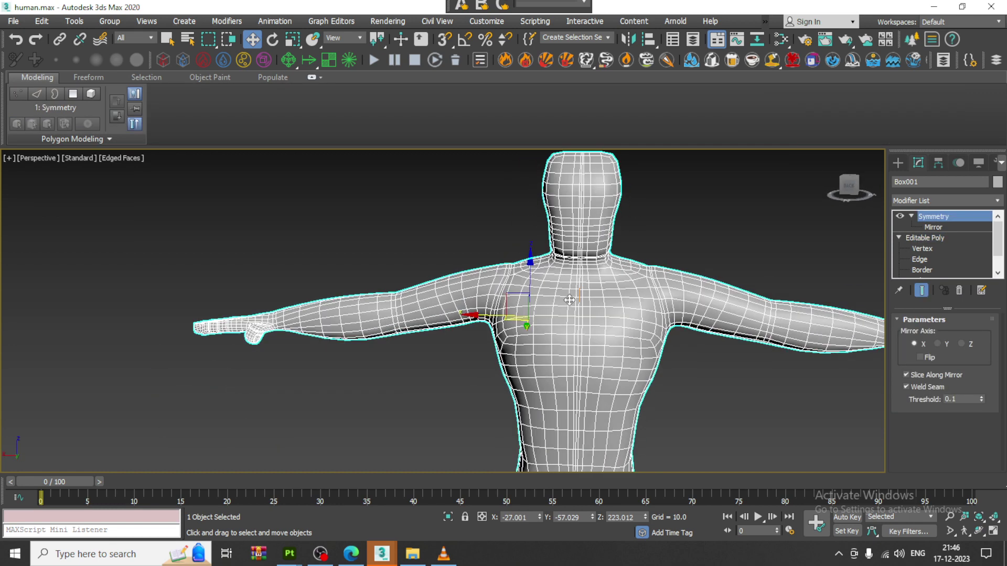
Examine the mirrored head, neck and shoulders in perspective and against the front and left reference drawings
{"action": "key", "text": "alt+w"}
{"action": "middle_click_drag", "start_coordinate": [764, 225], "coordinate": [721, 218]}
{"action": "key", "text": "alt+w"}
{"action": "middle_click_drag", "start_coordinate": [520, 263], "coordinate": [624, 266]}
{"action": "key", "text": "alt+w"}
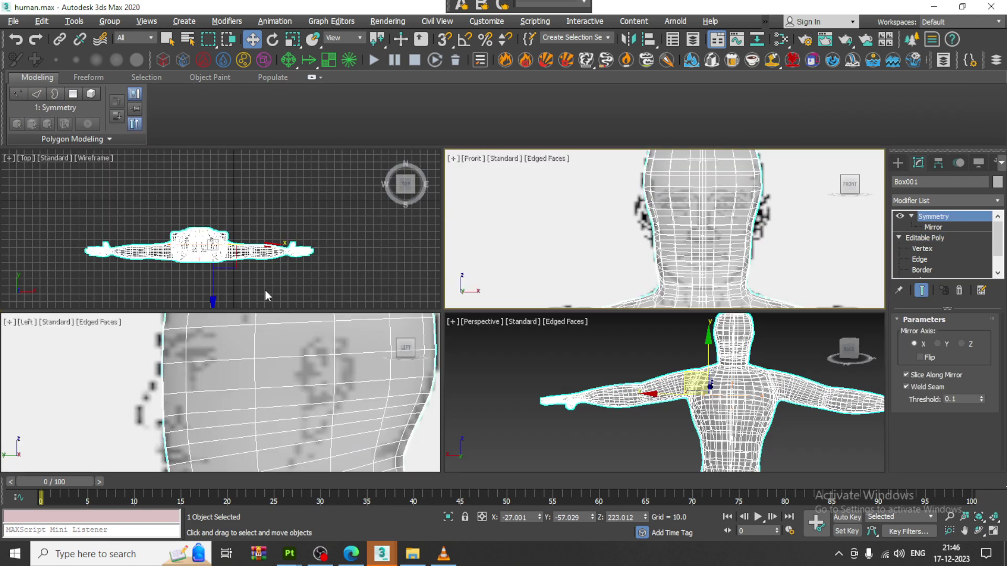
{"action": "middle_click_drag", "start_coordinate": [272, 248], "coordinate": [266, 249]}
{"action": "key", "text": "alt+w"}
{"action": "key", "text": "alt+w"}
{"action": "middle_click_drag", "start_coordinate": [706, 389], "coordinate": [813, 303]}
{"action": "key", "text": "alt+w"}
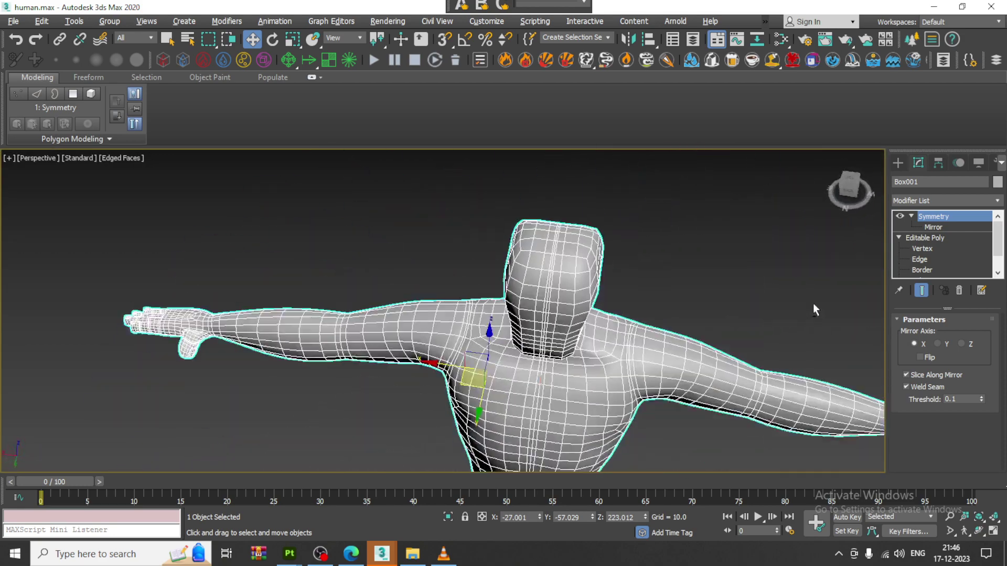
{"action": "key", "text": "alt+w"}
{"action": "right_click", "coordinate": [281, 387]}
{"action": "key", "text": "alt+w"}
{"action": "scroll", "coordinate": [292, 355], "scroll_direction": "down", "scroll_amount": 5}
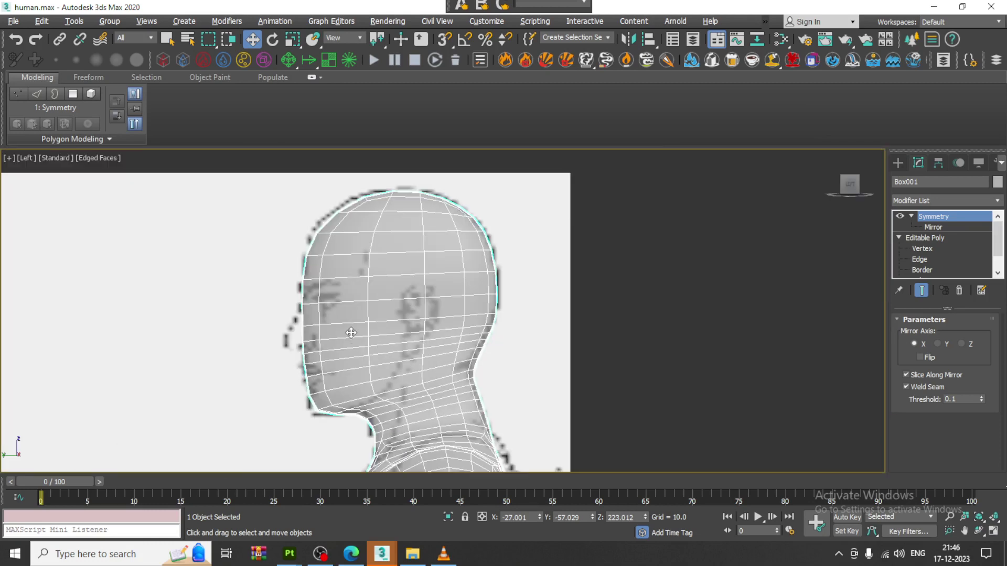
{"action": "key", "text": "alt+w"}
{"action": "right_click", "coordinate": [628, 250]}
{"action": "key", "text": "alt+w"}
{"action": "key", "text": "alt+x"}
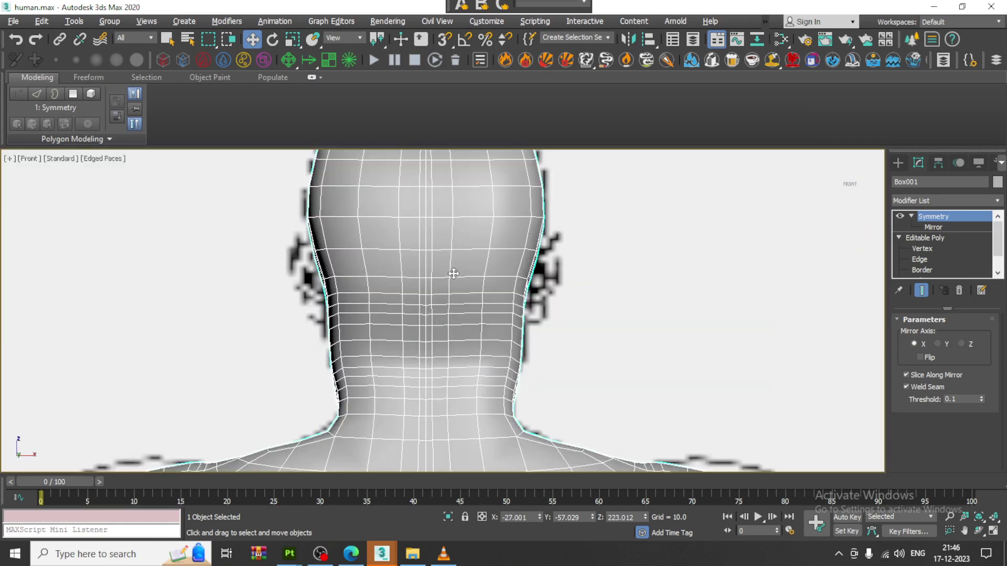
{"action": "key", "text": "alt+x"}
{"action": "middle_click_drag", "start_coordinate": [479, 285], "coordinate": [488, 248]}
{"action": "middle_click_drag", "start_coordinate": [513, 327], "coordinate": [527, 319]}
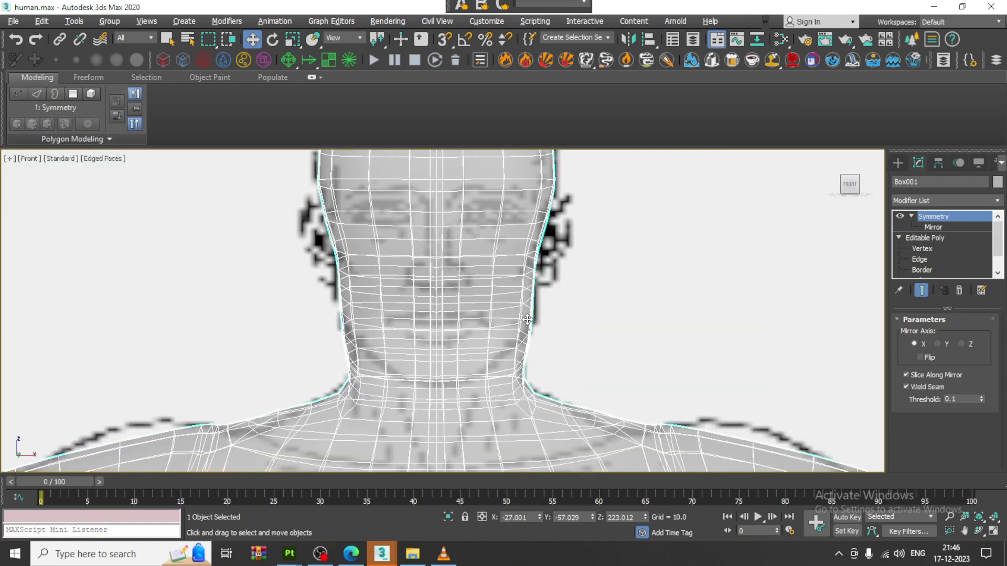
Select the half mesh's side vertices between jaw and neck in the front view and adjust them toward the reference outline
{"action": "middle_click_drag", "start_coordinate": [436, 397], "coordinate": [454, 361]}
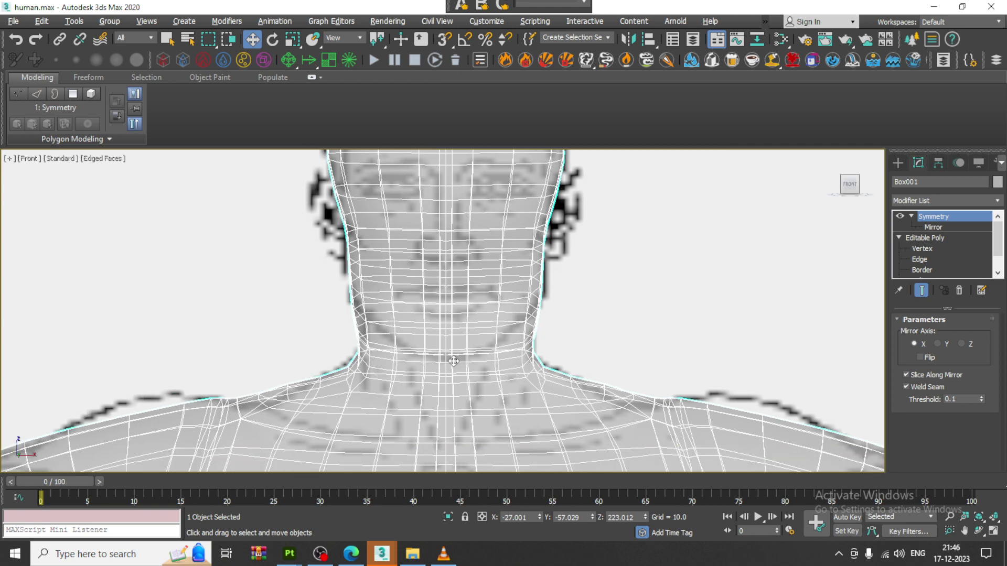
{"action": "scroll", "coordinate": [562, 341], "scroll_direction": "up", "scroll_amount": 2}
{"action": "left_click", "coordinate": [938, 245]}
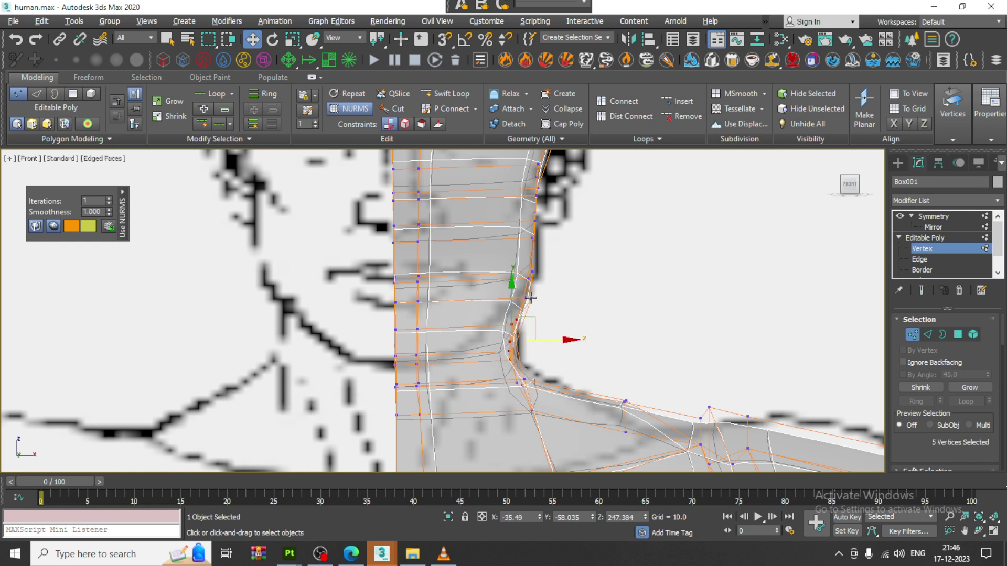
{"action": "left_click_drag", "start_coordinate": [561, 290], "coordinate": [563, 292]}
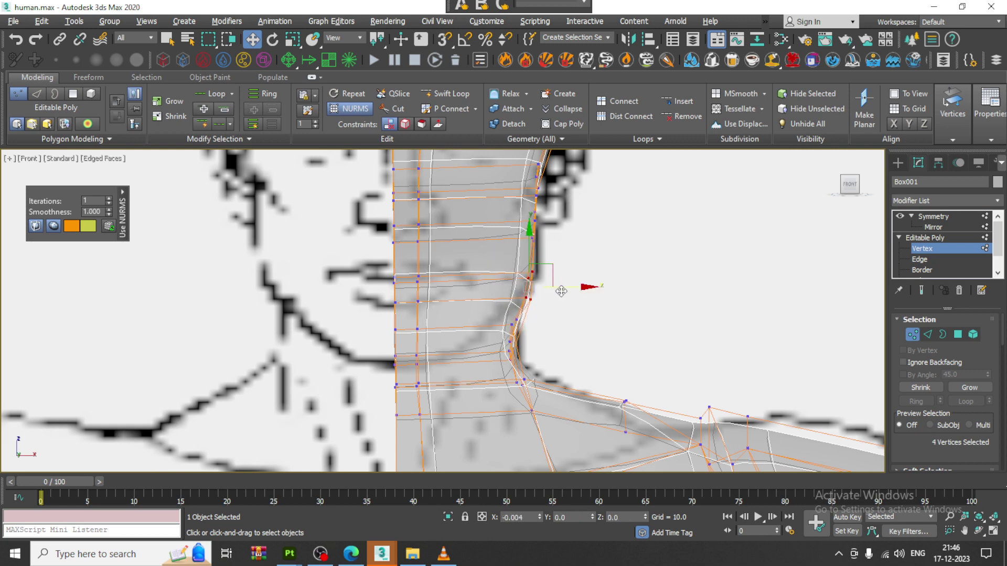
Move the vertices under the chin up and back to the throat corner of the reference in the left view
{"action": "key", "text": "alt+w"}
{"action": "right_click", "coordinate": [226, 434]}
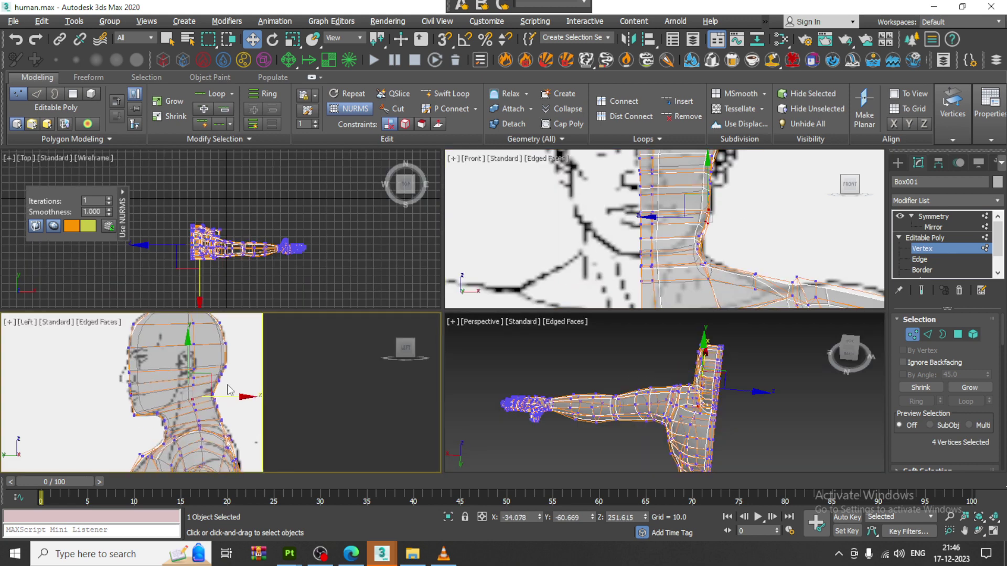
{"action": "key", "text": "alt+w"}
{"action": "scroll", "coordinate": [288, 379], "scroll_direction": "up", "scroll_amount": 3}
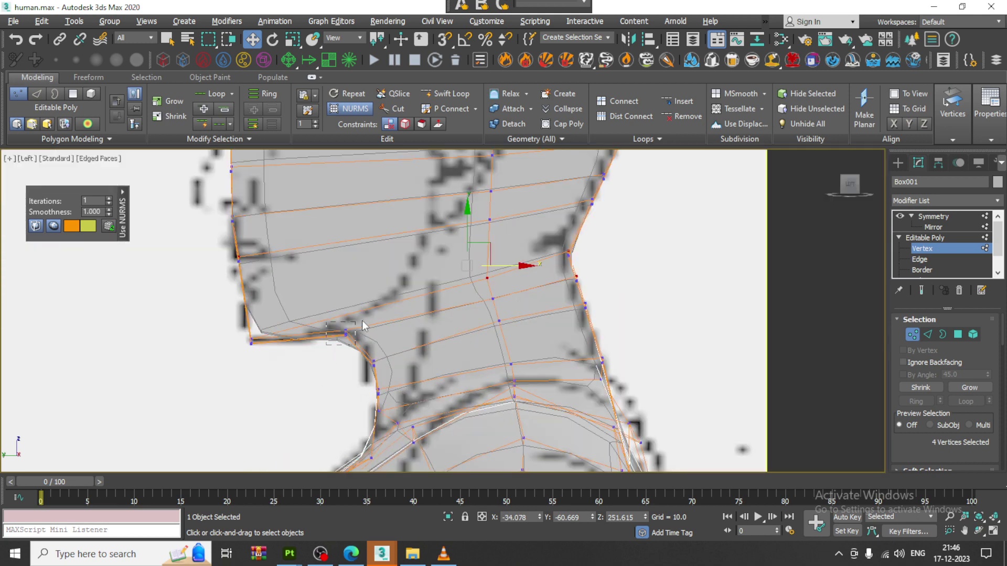
{"action": "left_click_drag", "start_coordinate": [365, 326], "coordinate": [366, 325]}
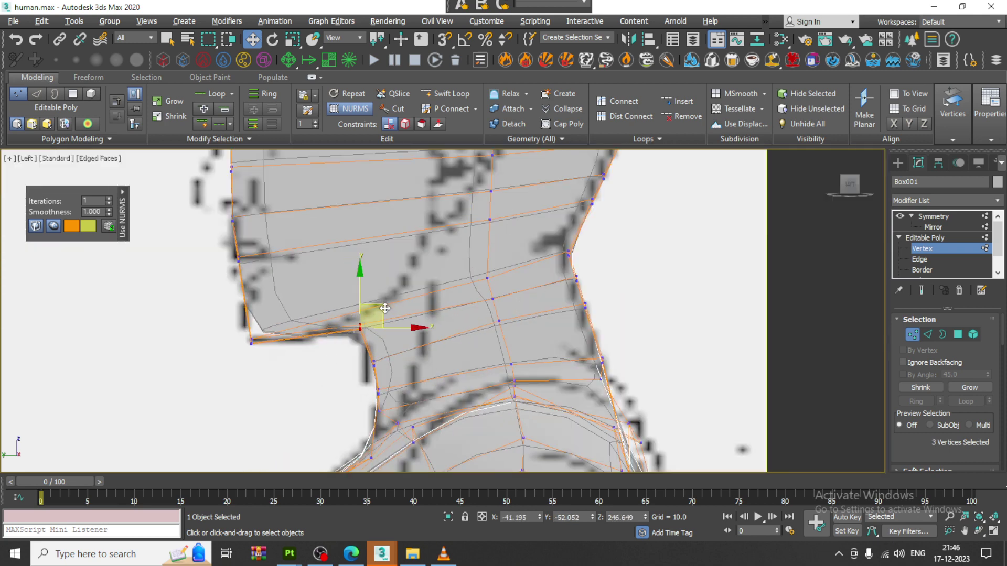
Resume vertex editing in the perspective view with the mirrored Symmetry result displayed on the body
{"action": "key", "text": "alt+w"}
{"action": "scroll", "coordinate": [693, 247], "scroll_direction": "up", "scroll_amount": 3}
{"action": "key", "text": "alt+w"}
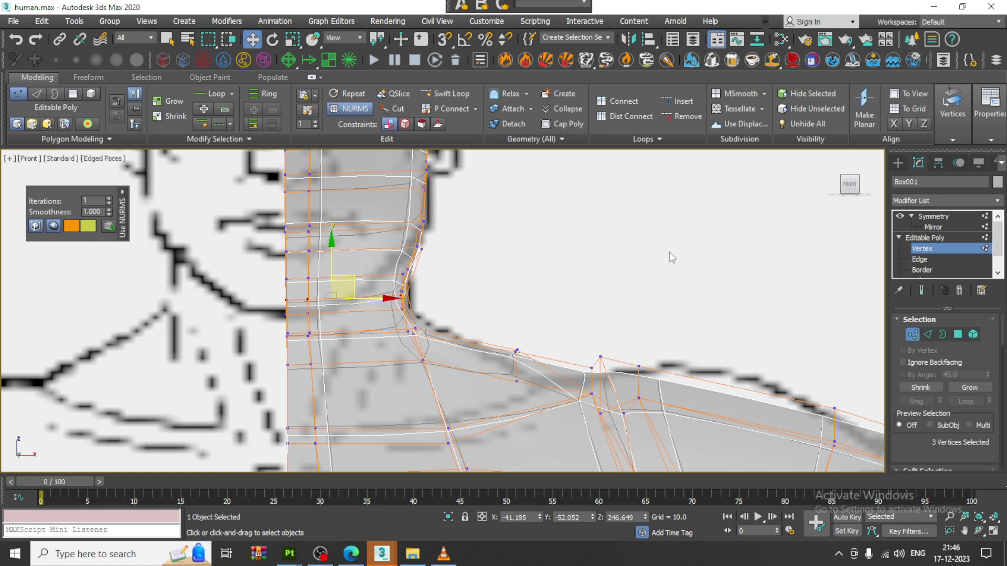
{"action": "key", "text": "alt+w"}
{"action": "key", "text": "alt+w"}
{"action": "middle_click_drag", "start_coordinate": [736, 382], "coordinate": [565, 284], "text": "alt"}
{"action": "scroll", "coordinate": [514, 333], "scroll_direction": "up", "scroll_amount": 3}
{"action": "middle_click_drag", "start_coordinate": [509, 330], "coordinate": [468, 316], "text": "alt"}
{"action": "left_click", "coordinate": [955, 215]}
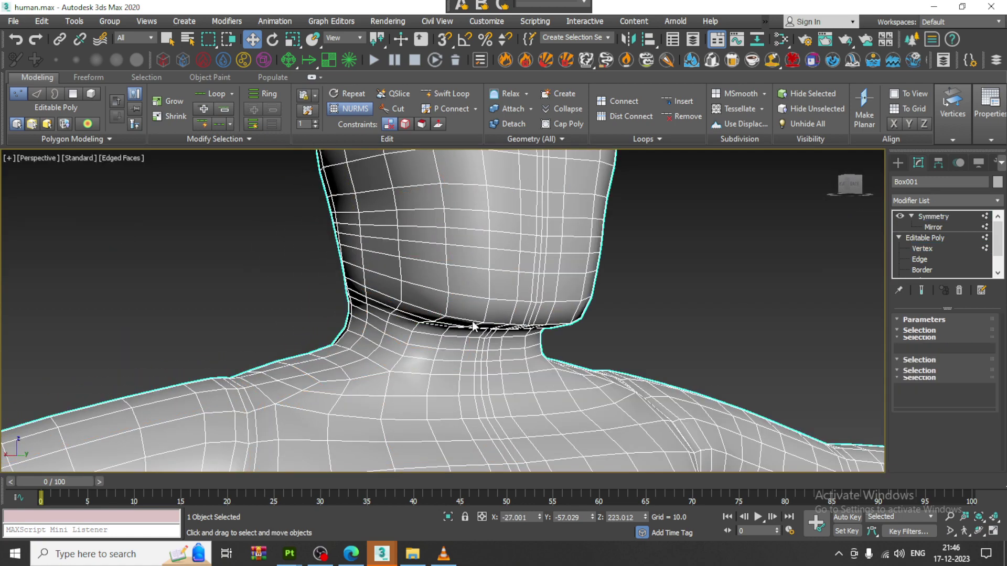
{"action": "left_click", "coordinate": [923, 249]}
{"action": "left_click", "coordinate": [922, 290]}
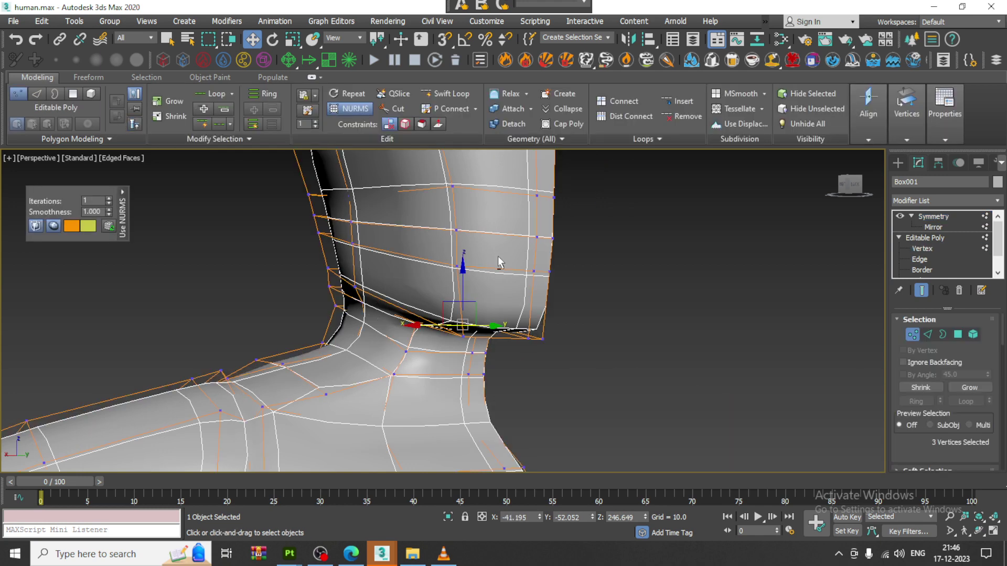
{"action": "left_click", "coordinate": [922, 291]}
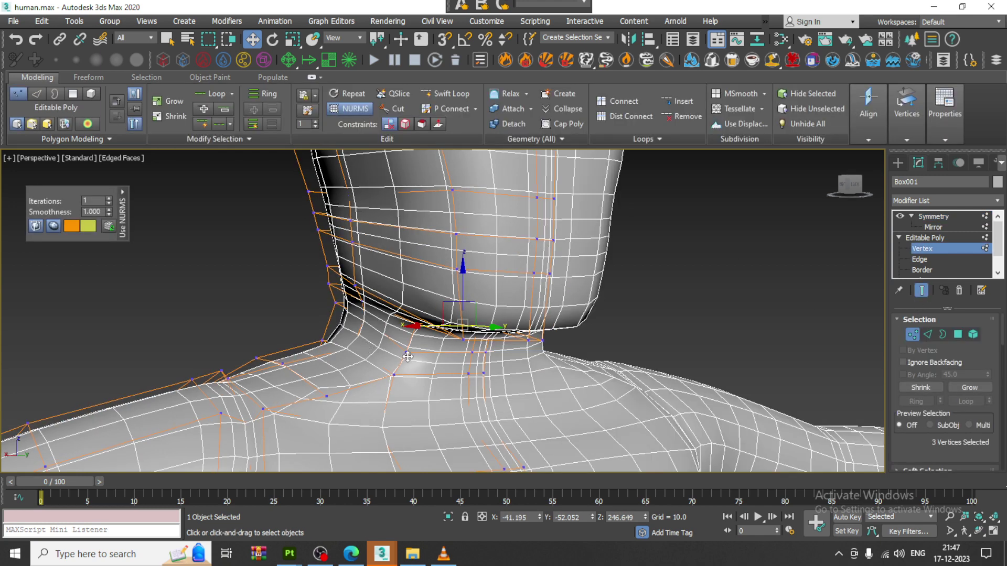
Reposition single vertices at the base of the neck and under the jaw to even out the throat
{"action": "left_click", "coordinate": [407, 355]}
{"action": "left_click_drag", "start_coordinate": [387, 357], "coordinate": [392, 356]}
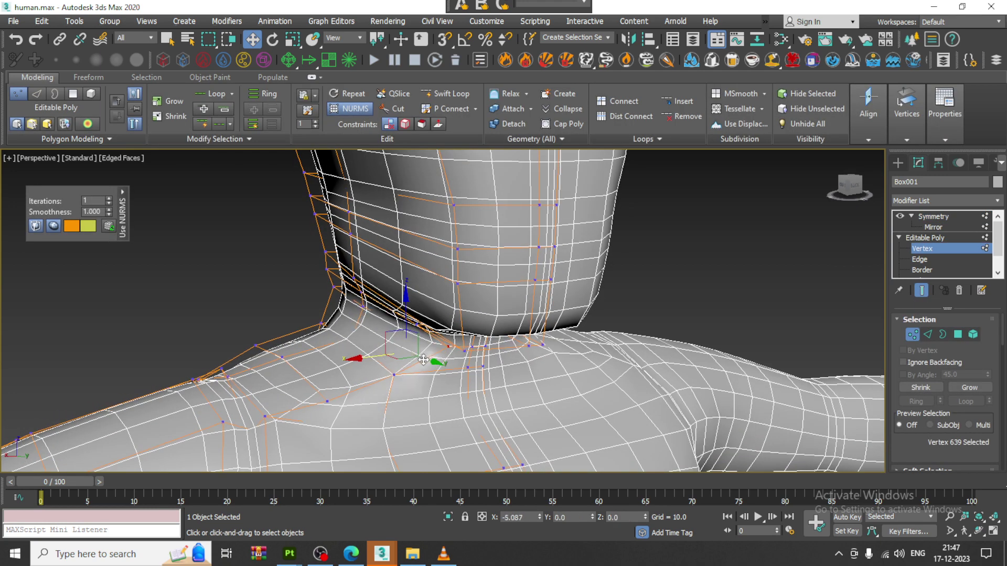
{"action": "middle_click_drag", "start_coordinate": [394, 354], "coordinate": [453, 313], "text": "alt"}
{"action": "left_click", "coordinate": [475, 304]}
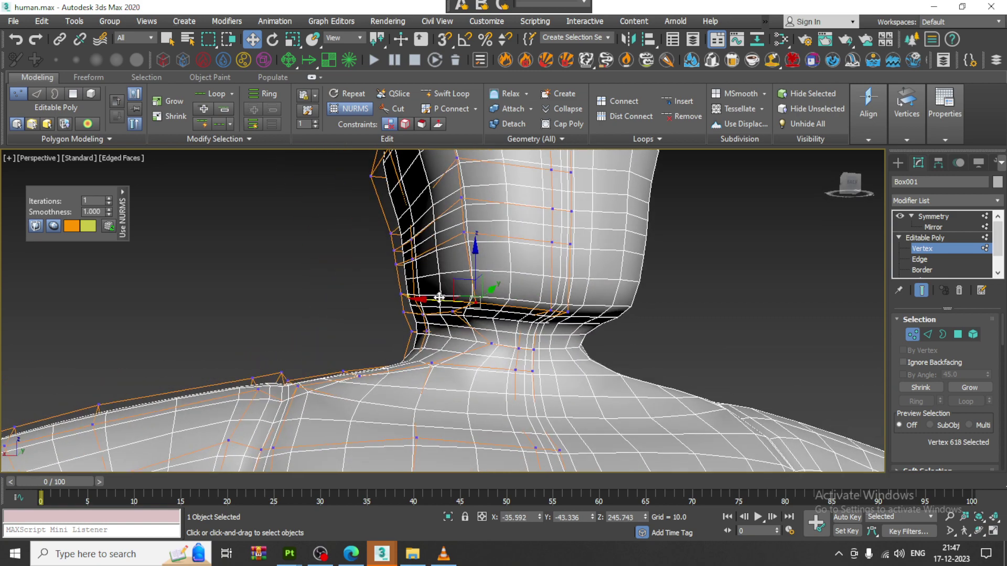
{"action": "left_click_drag", "start_coordinate": [440, 297], "coordinate": [472, 271]}
Adjust single vertices on the side of the jaw and at the back of the head to round the shape
{"action": "middle_click_drag", "start_coordinate": [472, 271], "coordinate": [458, 257], "text": "alt"}
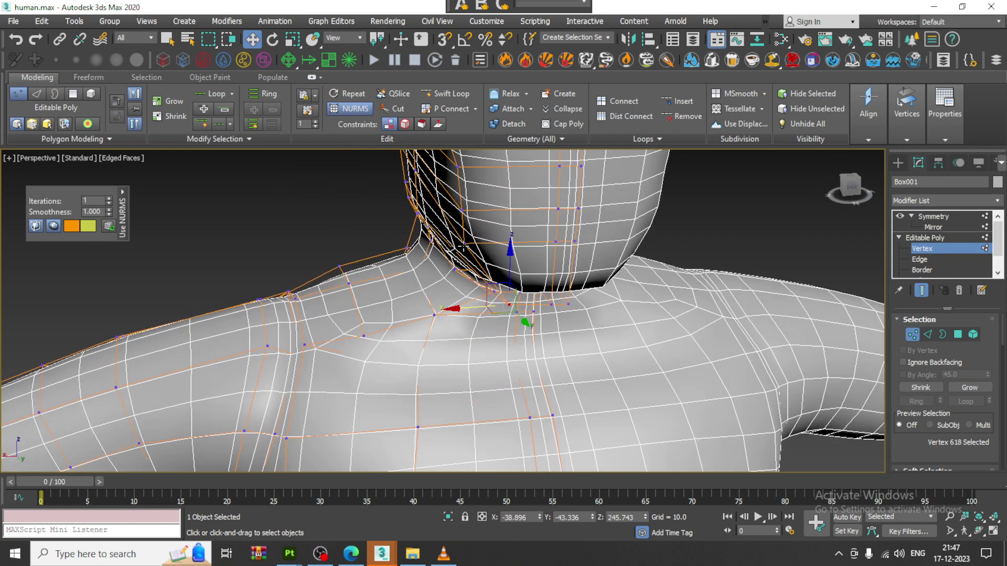
{"action": "left_click_drag", "start_coordinate": [444, 245], "coordinate": [458, 245]}
{"action": "middle_click_drag", "start_coordinate": [456, 228], "coordinate": [479, 321]}
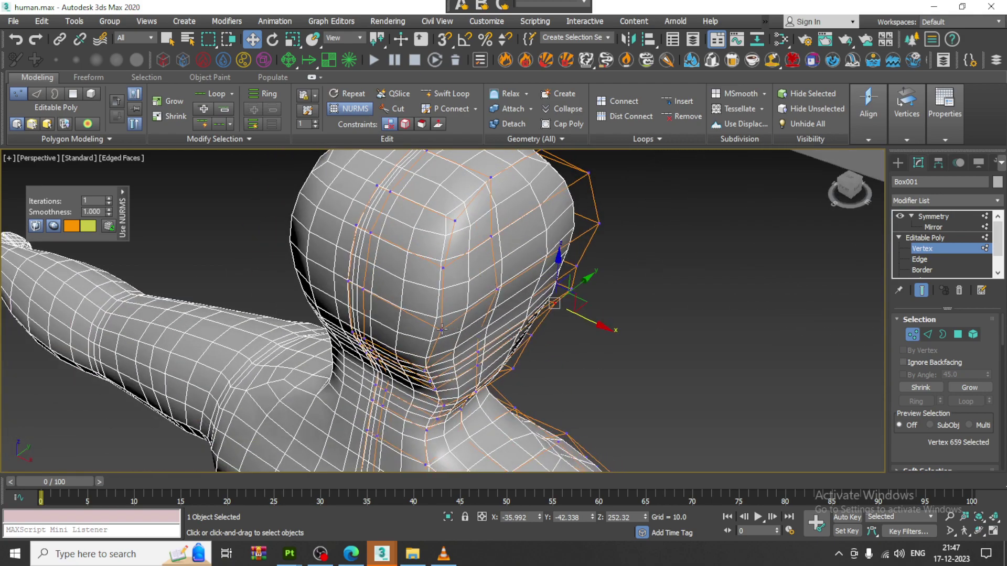
{"action": "left_click_drag", "start_coordinate": [464, 347], "coordinate": [455, 344]}
Leave vertex editing and switch off the Symmetry modifier to display only the half body mesh
{"action": "middle_click_drag", "start_coordinate": [455, 343], "coordinate": [308, 288], "text": "alt"}
{"action": "scroll", "coordinate": [335, 281], "scroll_direction": "down", "scroll_amount": 4}
{"action": "middle_click_drag", "start_coordinate": [414, 267], "coordinate": [482, 173]}
{"action": "scroll", "coordinate": [492, 252], "scroll_direction": "down", "scroll_amount": 3}
{"action": "scroll", "coordinate": [468, 290], "scroll_direction": "down", "scroll_amount": 5}
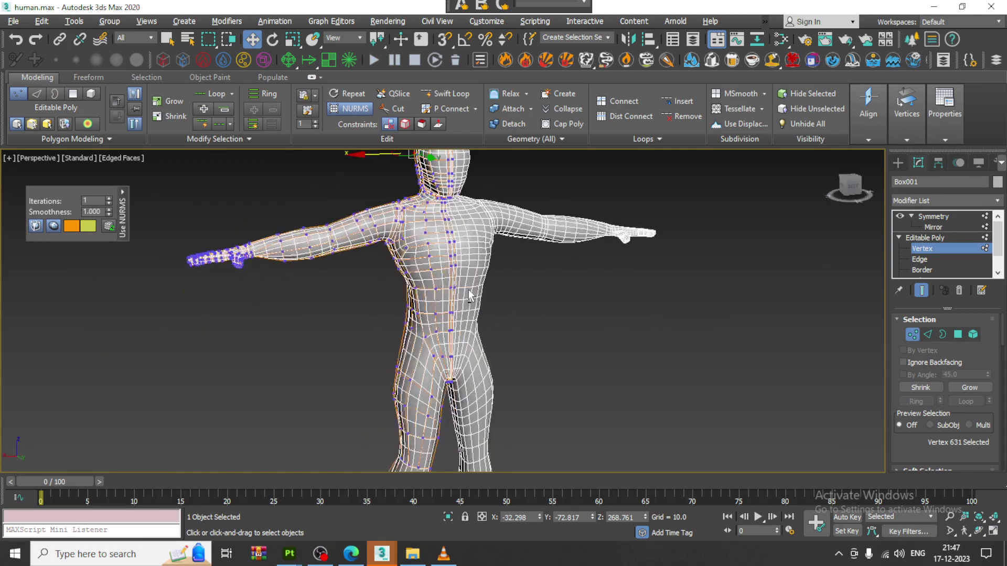
{"action": "middle_click_drag", "start_coordinate": [480, 289], "coordinate": [601, 287], "text": "alt"}
{"action": "left_click", "coordinate": [954, 237]}
{"action": "scroll", "coordinate": [526, 288], "scroll_direction": "up", "scroll_amount": 4}
{"action": "middle_click_drag", "start_coordinate": [506, 288], "coordinate": [466, 330], "text": "alt"}
{"action": "scroll", "coordinate": [468, 276], "scroll_direction": "up", "scroll_amount": 3}
{"action": "middle_click_drag", "start_coordinate": [466, 330], "coordinate": [506, 351], "text": "alt"}
{"action": "left_click", "coordinate": [900, 216]}
Examine the smoothed half mesh's head, neck, arm and torso from several angles
{"action": "scroll", "coordinate": [456, 225], "scroll_direction": "up", "scroll_amount": 4}
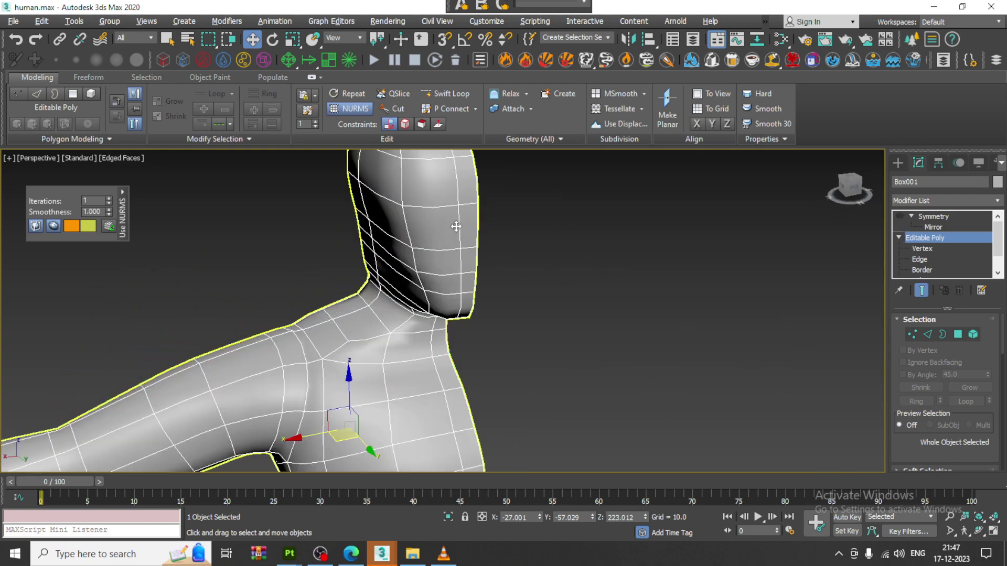
{"action": "middle_click_drag", "start_coordinate": [456, 224], "coordinate": [452, 269], "text": "alt"}
{"action": "right_click", "coordinate": [431, 253]}
{"action": "left_click", "coordinate": [591, 317]}
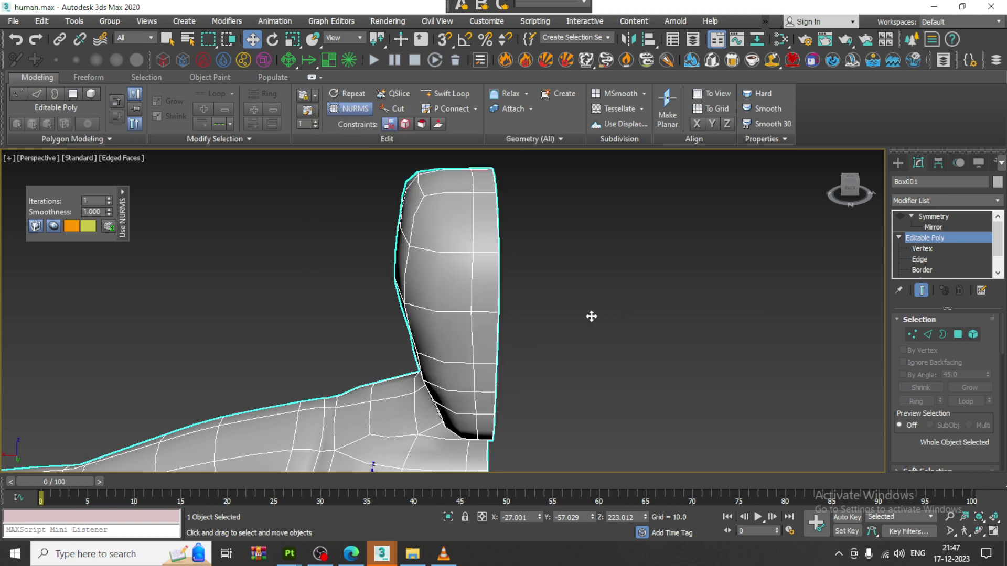
{"action": "left_click", "coordinate": [591, 316]}
{"action": "middle_click_drag", "start_coordinate": [591, 317], "coordinate": [543, 335], "text": "alt"}
{"action": "scroll", "coordinate": [471, 305], "scroll_direction": "down", "scroll_amount": 5}
{"action": "middle_click_drag", "start_coordinate": [471, 304], "coordinate": [403, 336], "text": "alt"}
{"action": "scroll", "coordinate": [375, 303], "scroll_direction": "up", "scroll_amount": 5}
{"action": "middle_click_drag", "start_coordinate": [310, 337], "coordinate": [185, 275]}
{"action": "scroll", "coordinate": [367, 284], "scroll_direction": "down", "scroll_amount": 4}
{"action": "left_click", "coordinate": [396, 294]}
{"action": "scroll", "coordinate": [396, 294], "scroll_direction": "up", "scroll_amount": 4}
{"action": "middle_click_drag", "start_coordinate": [787, 297], "coordinate": [577, 330]}
{"action": "scroll", "coordinate": [574, 325], "scroll_direction": "down", "scroll_amount": 5}
{"action": "scroll", "coordinate": [572, 333], "scroll_direction": "up", "scroll_amount": 3}
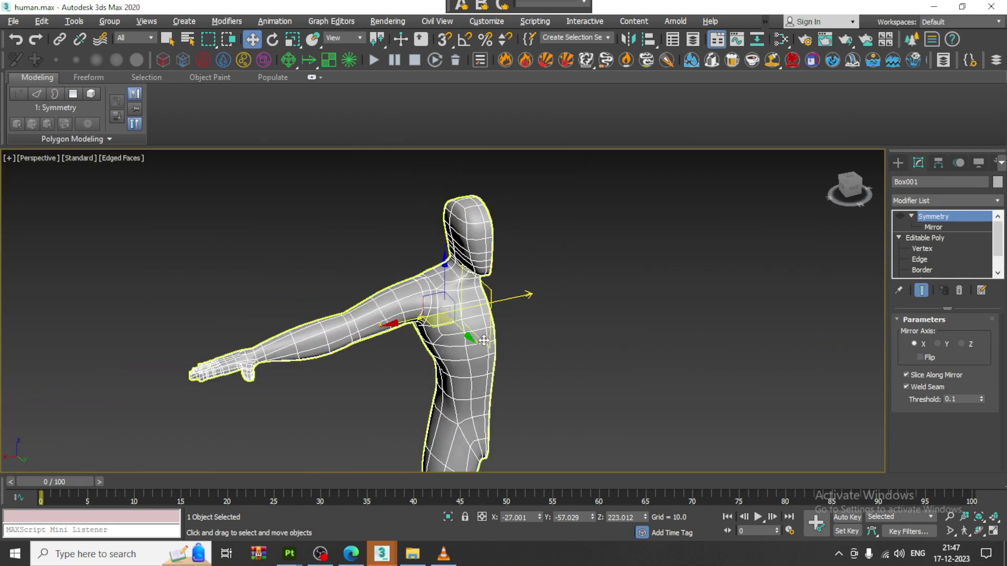
Select the Symmetry modifier's Mirror sub-level and turn the modifier back on to display the complete body
{"action": "key", "text": "1"}
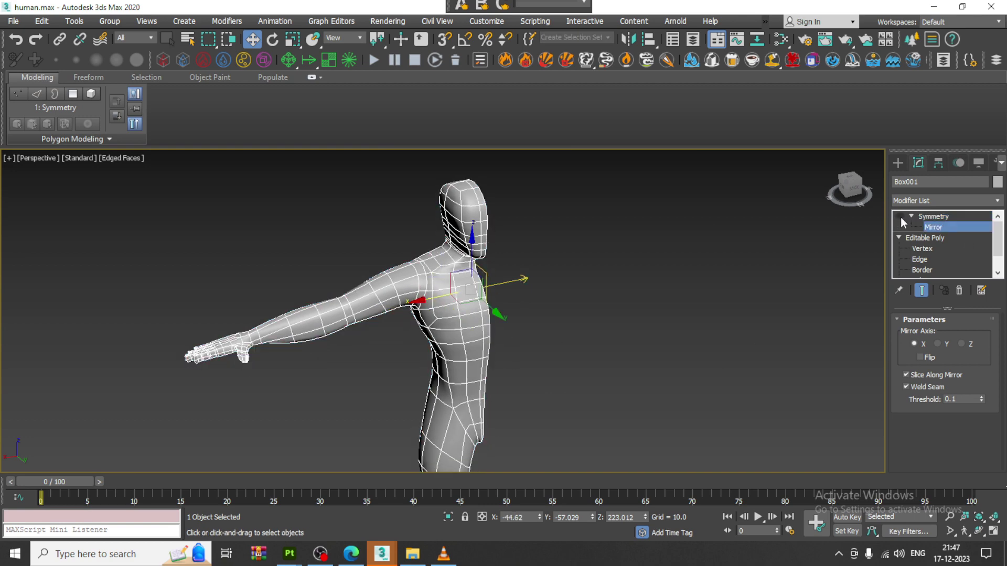
{"action": "left_click", "coordinate": [901, 217]}
{"action": "middle_click_drag", "start_coordinate": [536, 320], "coordinate": [590, 388], "text": "alt"}
{"action": "scroll", "coordinate": [583, 346], "scroll_direction": "down", "scroll_amount": 3}
{"action": "scroll", "coordinate": [587, 362], "scroll_direction": "up", "scroll_amount": 3}
Examine the complete mirrored body in the perspective view from head to feet
{"action": "middle_click_drag", "start_coordinate": [591, 388], "coordinate": [588, 293]}
{"action": "scroll", "coordinate": [526, 376], "scroll_direction": "up", "scroll_amount": 4}
{"action": "scroll", "coordinate": [506, 394], "scroll_direction": "down", "scroll_amount": 5}
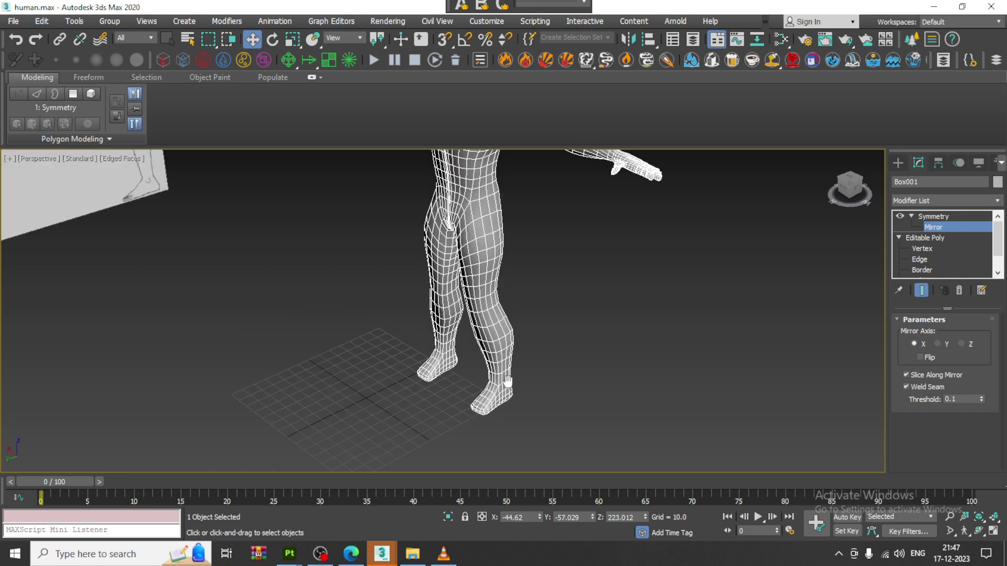
{"action": "middle_click_drag", "start_coordinate": [522, 373], "coordinate": [481, 362]}
{"action": "scroll", "coordinate": [506, 357], "scroll_direction": "down", "scroll_amount": 3}
{"action": "mouse_move", "coordinate": [482, 356]}
{"action": "middle_mouse_down", "text": "alt"}
{"action": "mouse_move", "coordinate": [505, 356]}
{"action": "mouse_move", "coordinate": [476, 337]}
{"action": "mouse_move", "coordinate": [483, 346]}
{"action": "middle_mouse_up", "text": "alt"}
{"action": "right_click", "coordinate": [575, 313]}
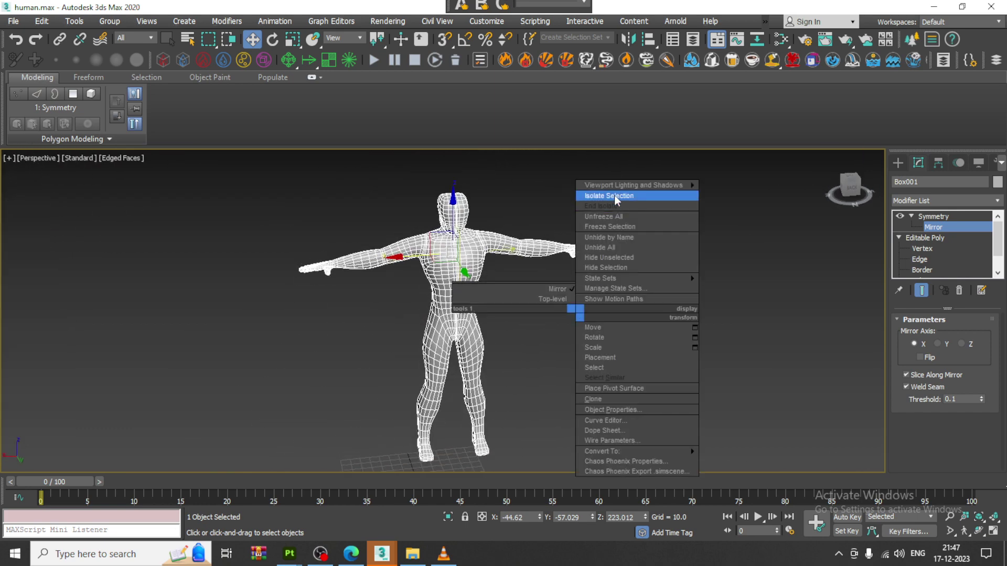
{"action": "scroll", "coordinate": [507, 309], "scroll_direction": "up", "scroll_amount": 4}
{"action": "scroll", "coordinate": [530, 315], "scroll_direction": "down", "scroll_amount": 6}
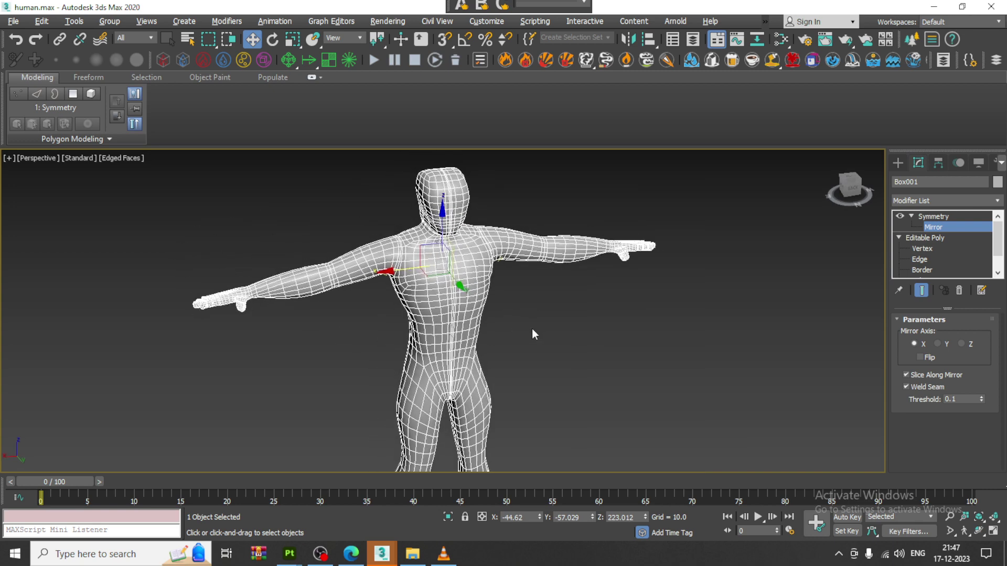
Open the Render Setup for the perspective view of the complete body
{"action": "mouse_move", "coordinate": [533, 328]}
{"action": "middle_mouse_down", "text": "alt"}
{"action": "mouse_move", "coordinate": [527, 310]}
{"action": "mouse_move", "coordinate": [531, 346]}
{"action": "middle_mouse_up", "text": "alt"}
{"action": "scroll", "coordinate": [525, 305], "scroll_direction": "up", "scroll_amount": 4}
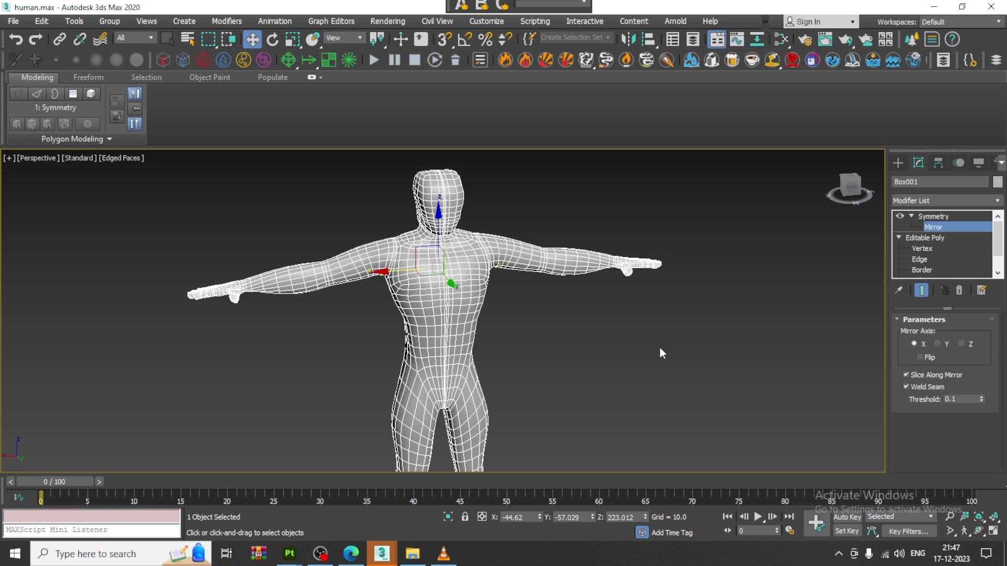
{"action": "key", "text": "F10"}
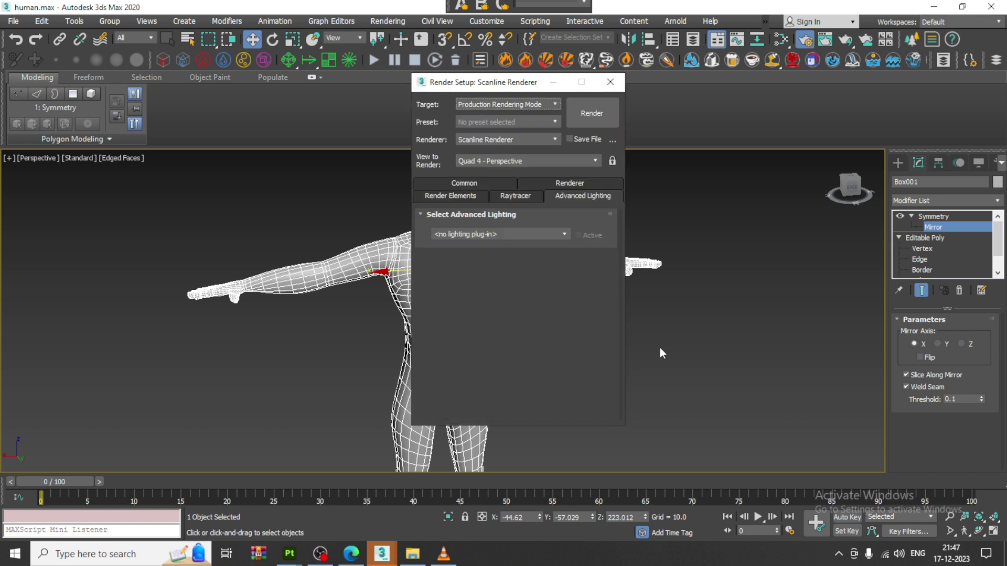